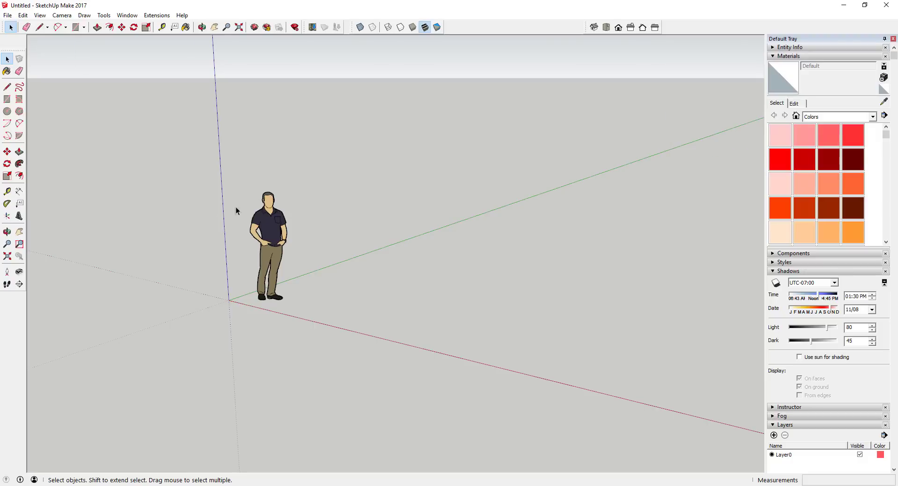
Step: Delete the default human figure and look at the reference photo of the curved lattice roof structure
{"action": "left_click_drag", "start_coordinate": [206, 165], "coordinate": [326, 311]}
{"action": "key", "text": "Delete"}
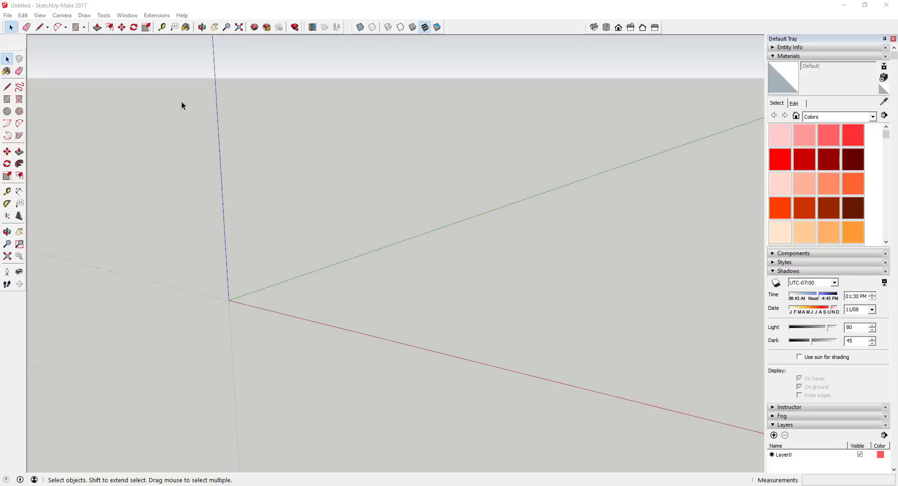
{"action": "key", "text": "alt+Tab"}
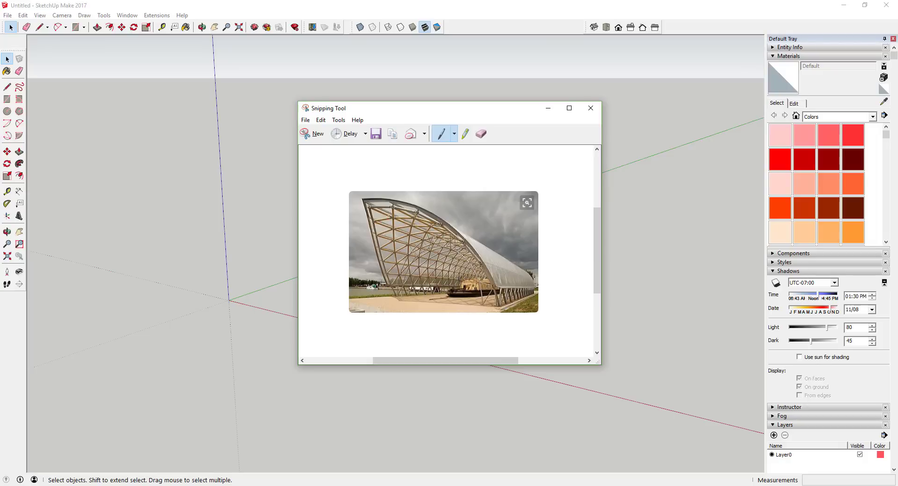
{"action": "key", "text": "super+Down"}
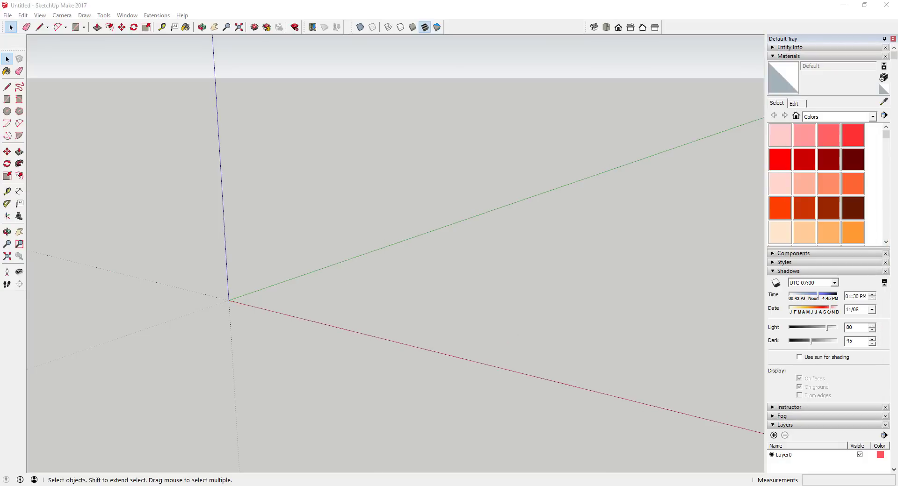
Step: Draw a vertical circle centred on the origin, perpendicular to the green axis, with a radius of about 11' 6 9/16"
{"action": "key", "text": "r"}
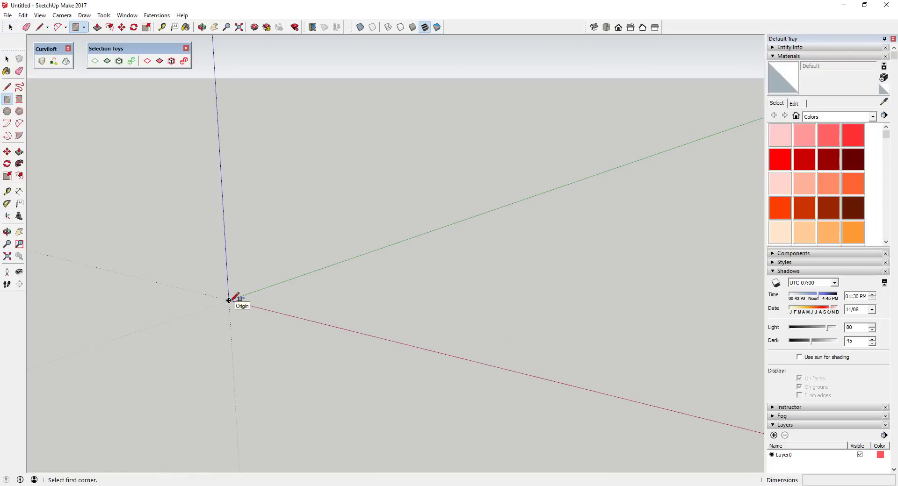
{"action": "key", "text": "c"}
{"action": "key", "text": "Left"}
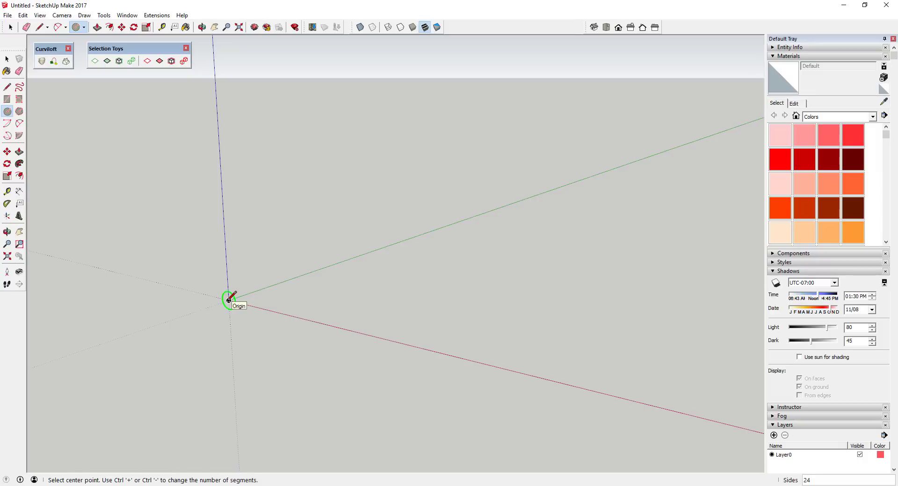
{"action": "left_click", "coordinate": [229, 300]}
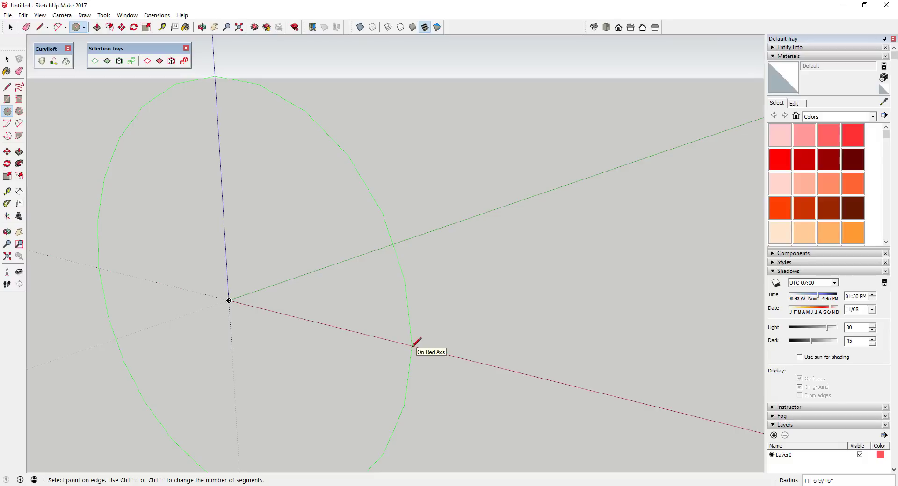
{"action": "left_click", "coordinate": [412, 346]}
{"action": "key", "text": "space"}
Step: Extrude the circle along the green axis with Push/Pull into a long cylinder
{"action": "scroll", "coordinate": [390, 308], "scroll_direction": "down", "scroll_amount": 4}
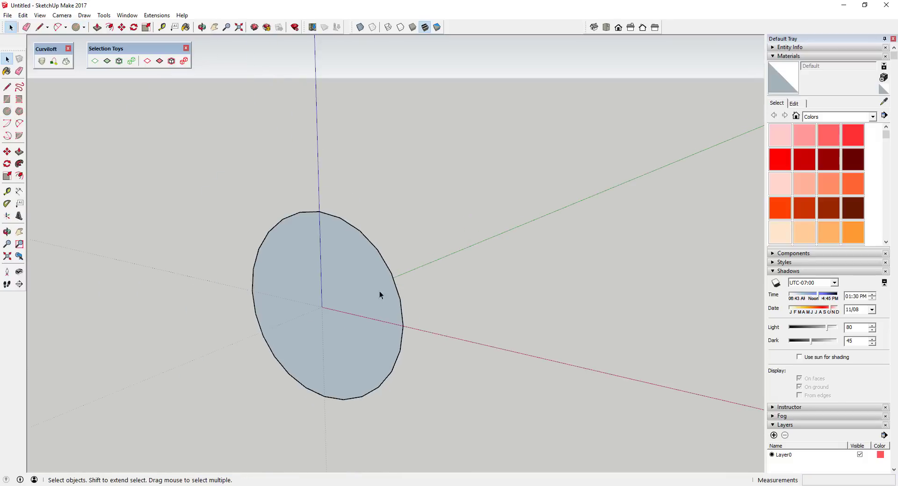
{"action": "middle_click_drag", "start_coordinate": [380, 294], "coordinate": [367, 329]}
{"action": "scroll", "coordinate": [331, 290], "scroll_direction": "down", "scroll_amount": 3}
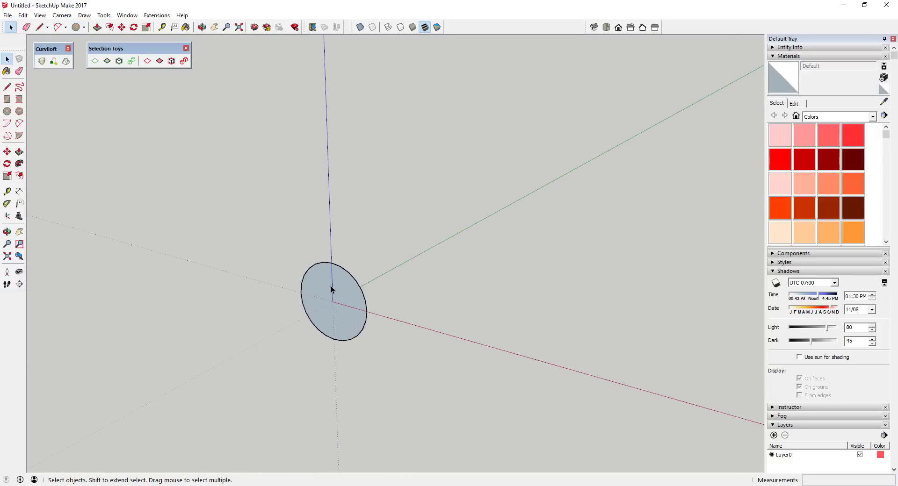
{"action": "scroll", "coordinate": [331, 290], "scroll_direction": "down", "scroll_amount": 2}
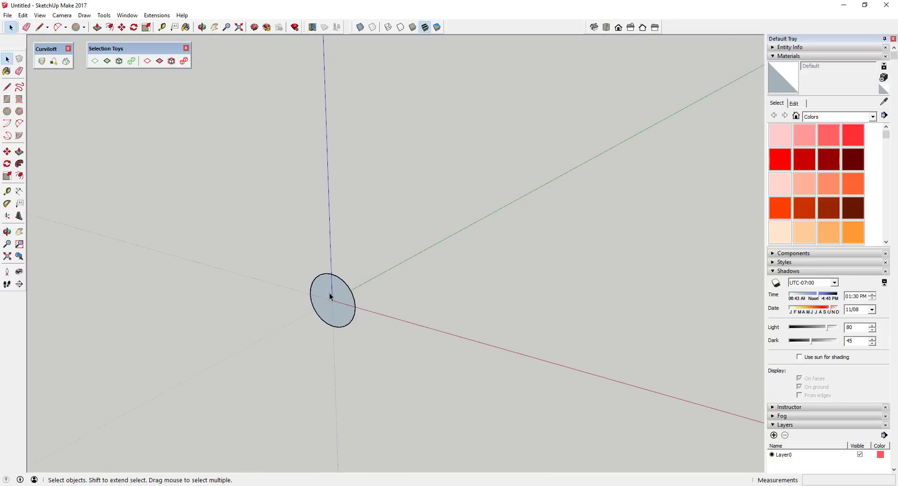
{"action": "key", "text": "p"}
{"action": "left_click_drag", "start_coordinate": [335, 309], "coordinate": [502, 231]}
{"action": "middle_click_drag", "start_coordinate": [501, 231], "coordinate": [299, 261]}
{"action": "key", "text": "space"}
{"action": "middle_click_drag", "start_coordinate": [383, 237], "coordinate": [341, 280]}
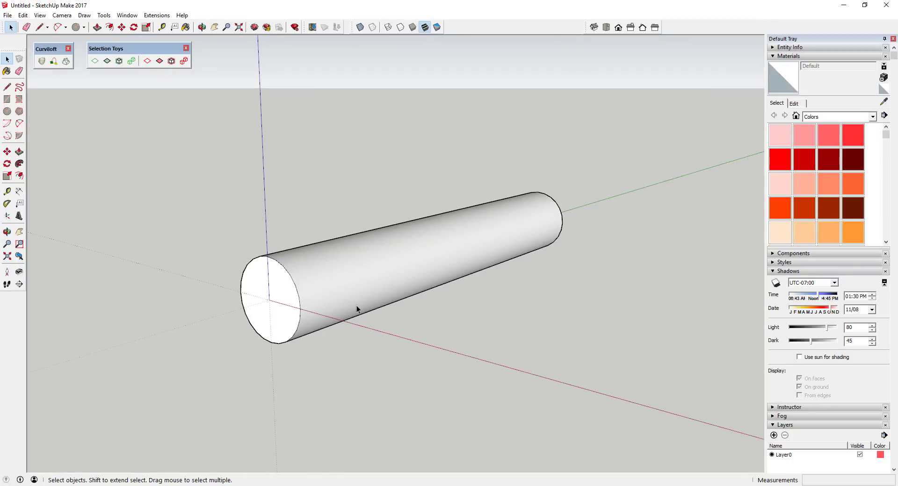
Step: Turn on the display of hidden geometry and select individual facets on the cylinder's curved side
{"action": "left_click", "coordinate": [40, 16]}
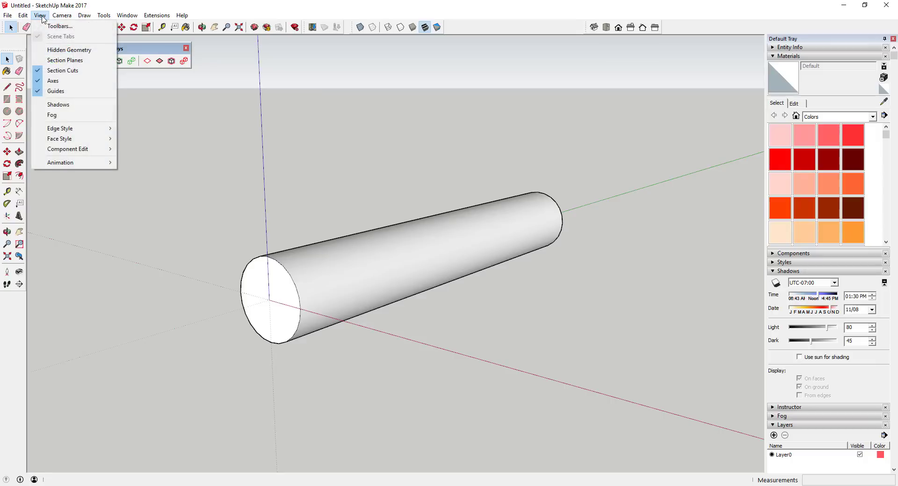
{"action": "left_click", "coordinate": [70, 50]}
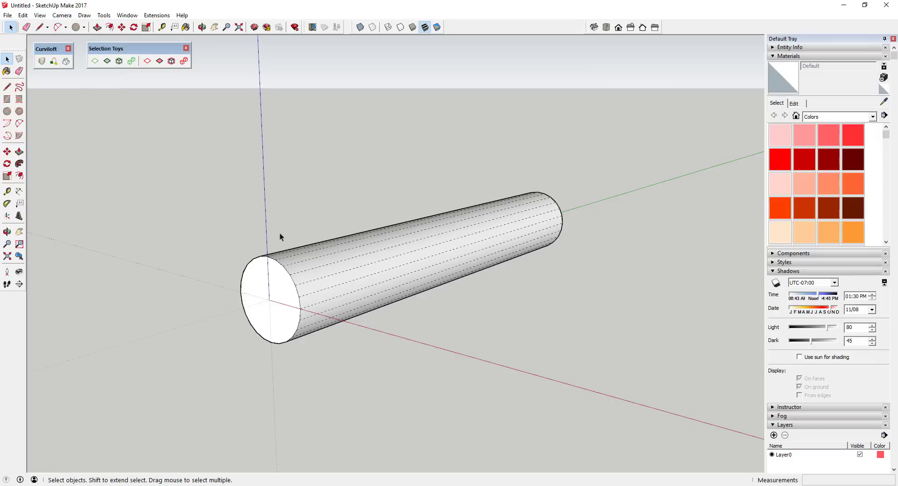
{"action": "scroll", "coordinate": [321, 266], "scroll_direction": "up", "scroll_amount": 1}
{"action": "scroll", "coordinate": [321, 265], "scroll_direction": "up", "scroll_amount": 2}
{"action": "middle_click_drag", "start_coordinate": [315, 278], "coordinate": [352, 284]}
{"action": "scroll", "coordinate": [467, 260], "scroll_direction": "up", "scroll_amount": 3}
{"action": "left_click", "coordinate": [354, 281]}
{"action": "left_click", "coordinate": [397, 290]}
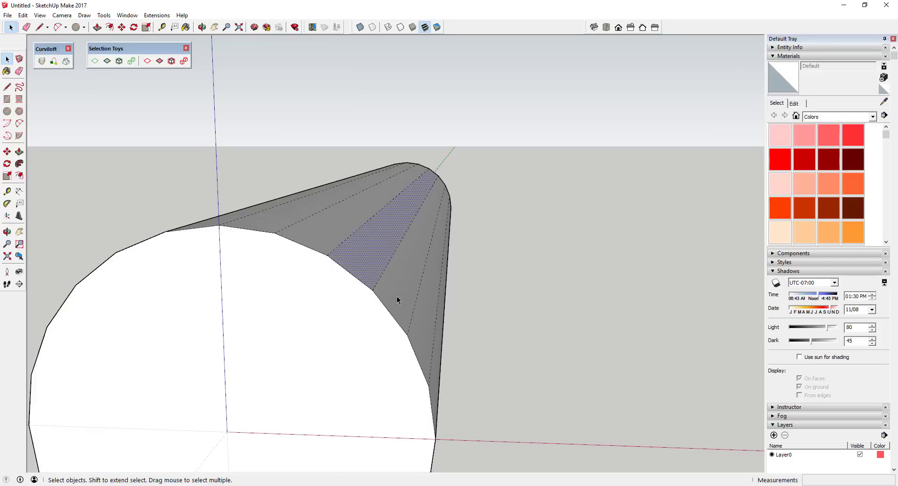
{"action": "left_click", "coordinate": [384, 266]}
{"action": "left_click", "coordinate": [341, 237]}
{"action": "middle_click_drag", "start_coordinate": [344, 238], "coordinate": [332, 254]}
{"action": "scroll", "coordinate": [330, 253], "scroll_direction": "up", "scroll_amount": 2}
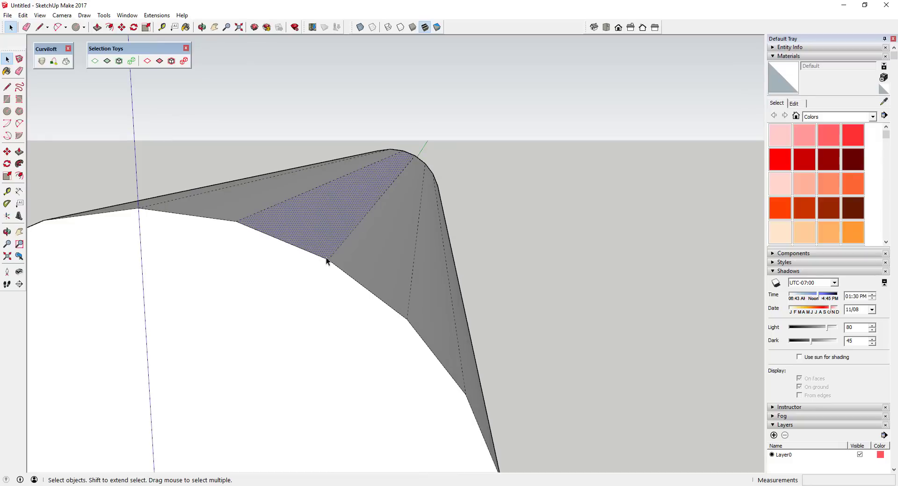
{"action": "scroll", "coordinate": [332, 263], "scroll_direction": "down", "scroll_amount": 5}
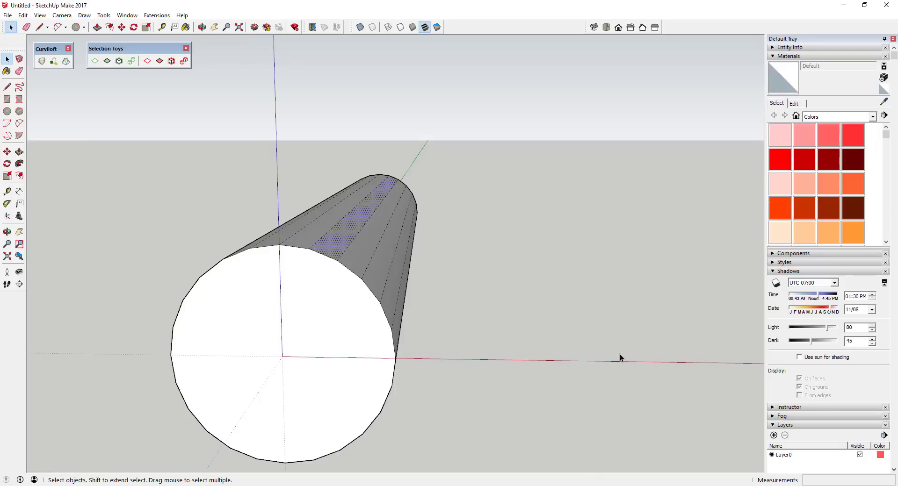
Step: Draw a second vertical circle with 48 sides on the red axis beside the cylinder, about the same size
{"action": "type", "text": "c"}
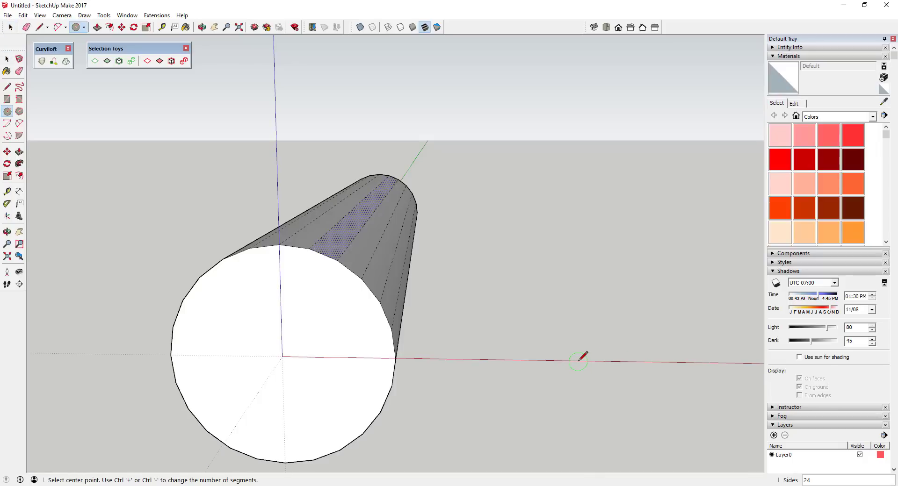
{"action": "type", "text": "4"}
{"action": "left_click", "coordinate": [570, 359]}
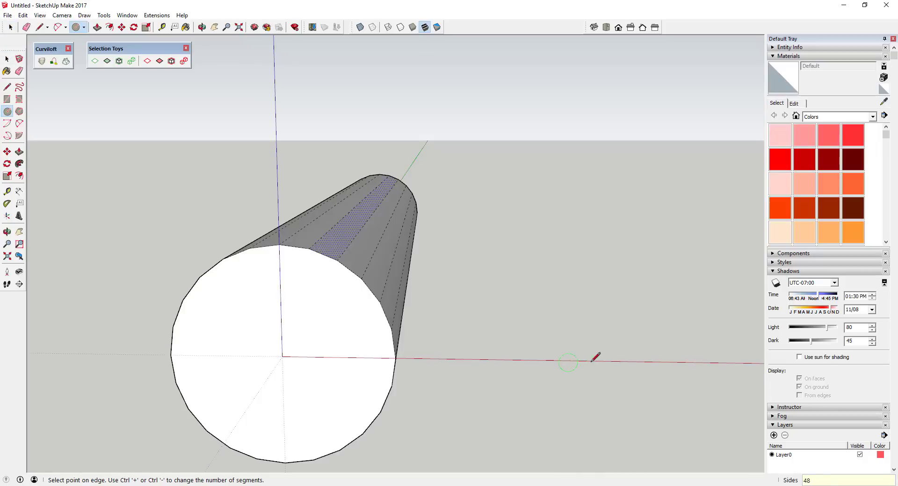
{"action": "left_click", "coordinate": [685, 359]}
{"action": "key", "text": "space"}
Step: Extrude the 48-sided circle into a comparison cylinder about 38' 8 1/16" long
{"action": "key", "text": "p"}
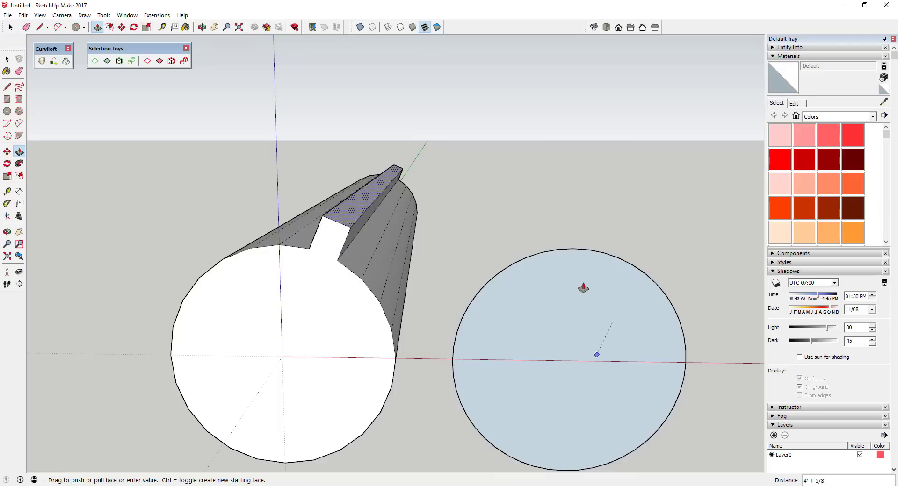
{"action": "key", "text": "space"}
{"action": "key", "text": "p"}
{"action": "left_click", "coordinate": [577, 335]}
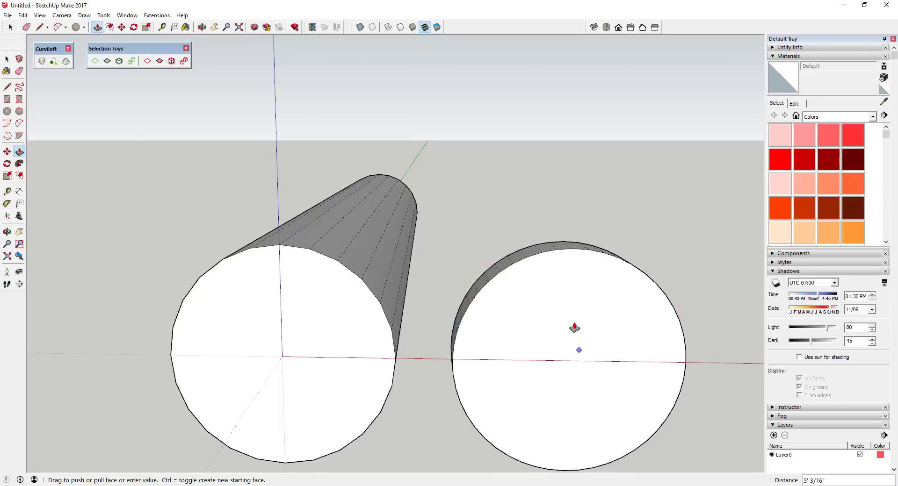
{"action": "left_click", "coordinate": [495, 306]}
{"action": "scroll", "coordinate": [467, 299], "scroll_direction": "up", "scroll_amount": 3}
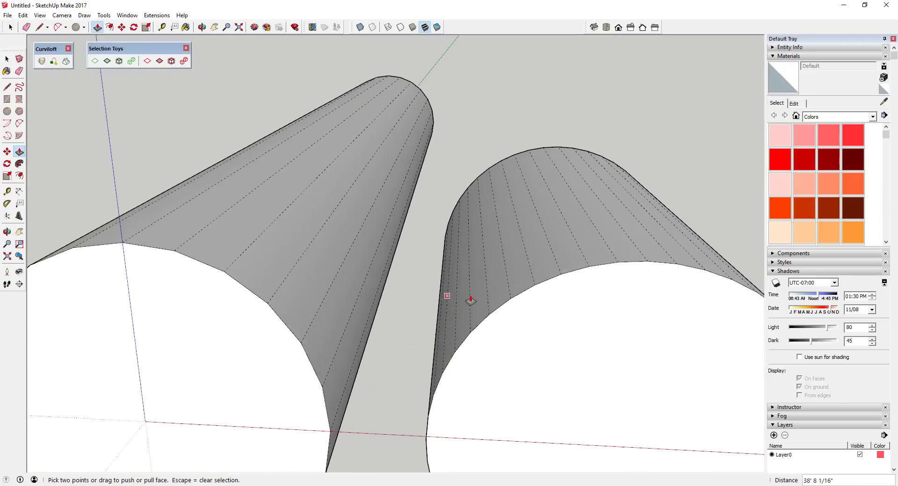
{"action": "key", "text": "space"}
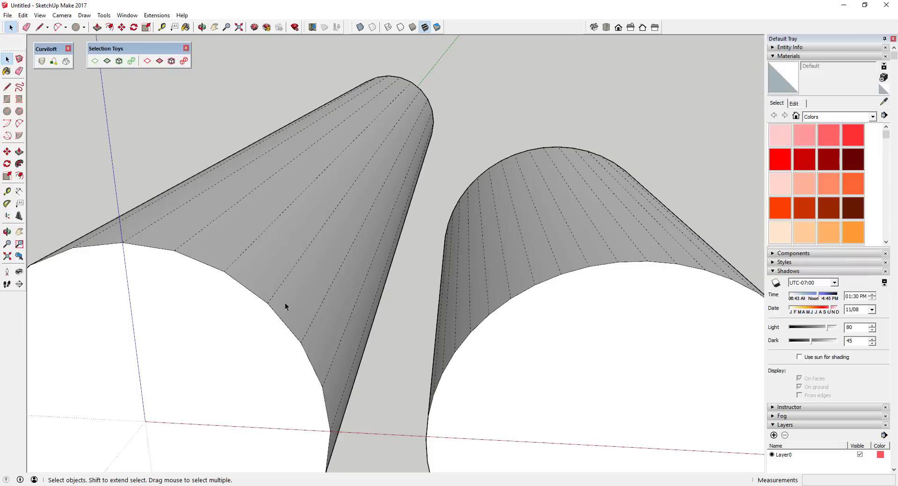
Step: Delete the 48-sided comparison cylinder
{"action": "scroll", "coordinate": [291, 311], "scroll_direction": "down", "scroll_amount": 5}
{"action": "middle_click_drag", "start_coordinate": [290, 310], "coordinate": [384, 196]}
{"action": "left_click_drag", "start_coordinate": [384, 200], "coordinate": [585, 448]}
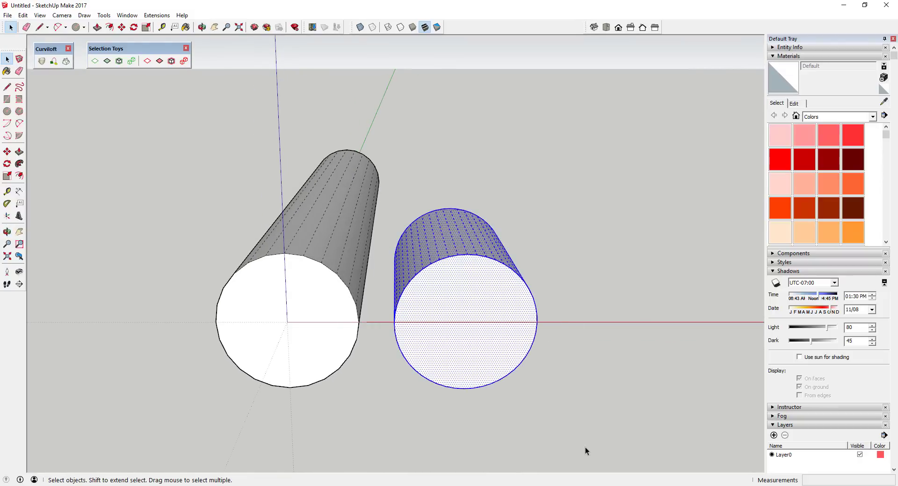
{"action": "key", "text": "Delete"}
Step: Examine the remaining cylinder's segments by selecting its side facets one after another
{"action": "scroll", "coordinate": [313, 259], "scroll_direction": "up", "scroll_amount": 3}
{"action": "middle_click_drag", "start_coordinate": [320, 255], "coordinate": [371, 266]}
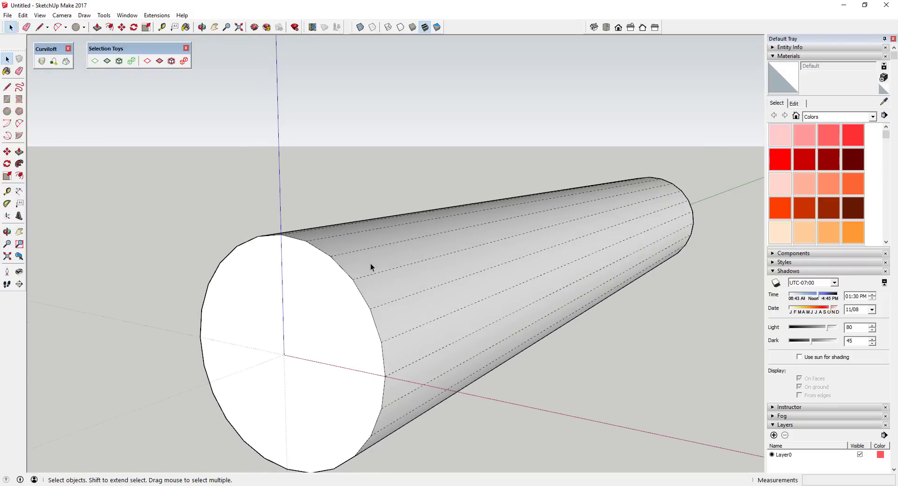
{"action": "scroll", "coordinate": [355, 266], "scroll_direction": "up", "scroll_amount": 3}
{"action": "left_click", "coordinate": [341, 266]}
{"action": "left_click", "coordinate": [366, 320]}
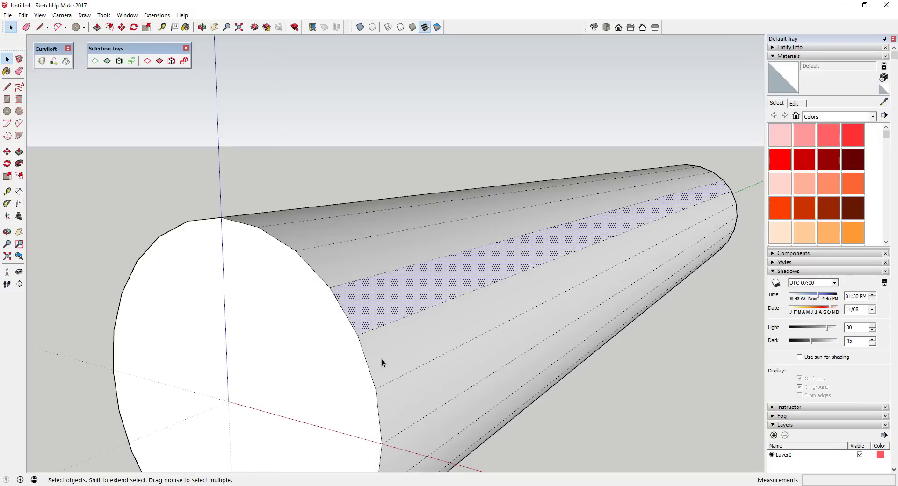
{"action": "left_click", "coordinate": [381, 359]}
{"action": "left_click", "coordinate": [403, 408]}
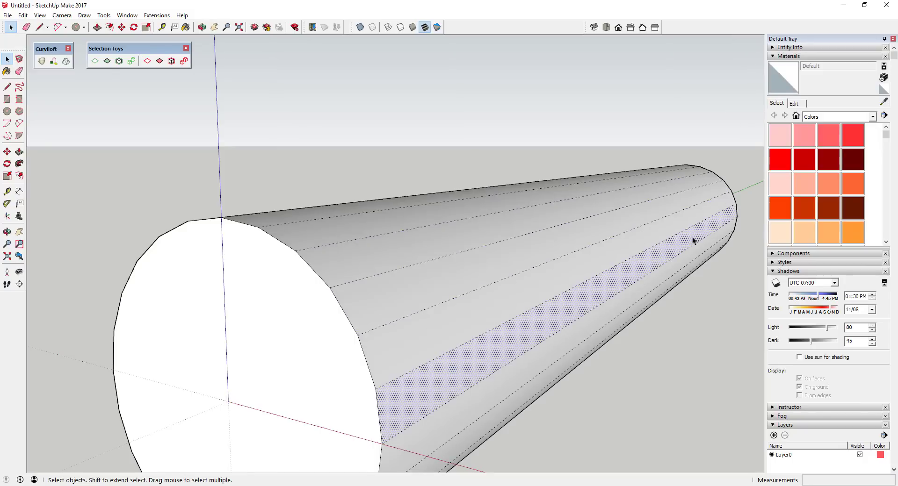
Step: Turn off hidden geometry and select the cylinder's curved side as a single surface
{"action": "left_click", "coordinate": [40, 15]}
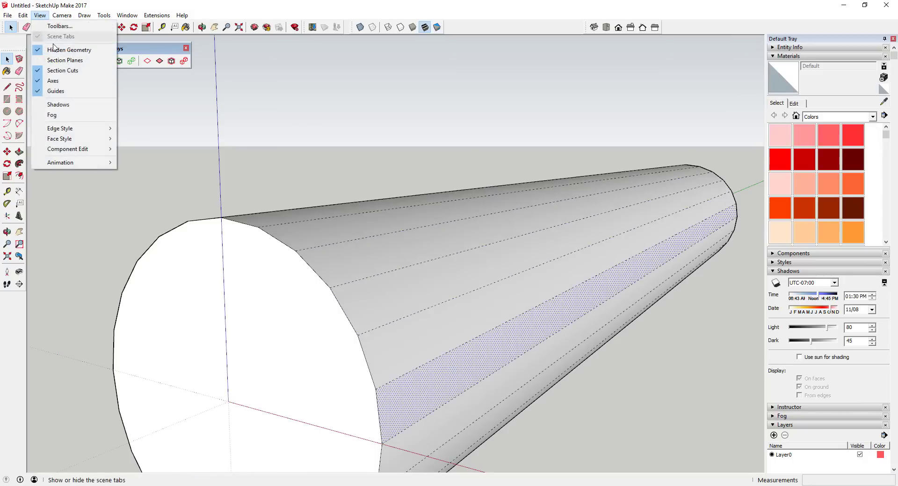
{"action": "left_click", "coordinate": [56, 50]}
{"action": "left_click", "coordinate": [394, 285]}
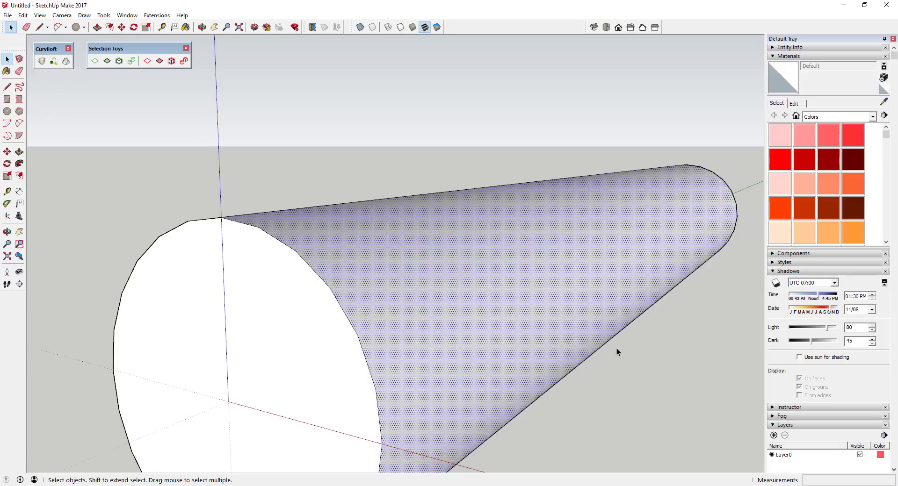
Step: Turn the display of hidden geometry back on
{"action": "left_click", "coordinate": [39, 15]}
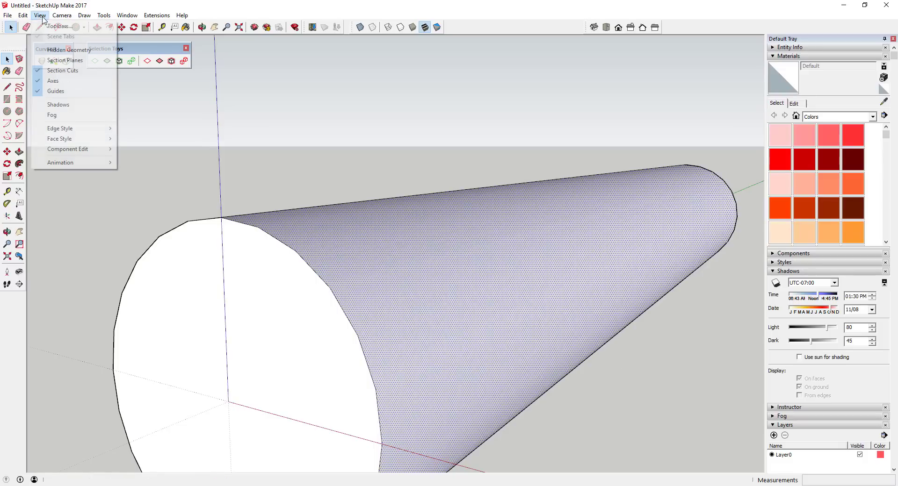
{"action": "left_click", "coordinate": [56, 49]}
Step: Copy the cylinder's front circular edge about 3' 1 1/4" along the green axis onto its curved side
{"action": "scroll", "coordinate": [263, 221], "scroll_direction": "down", "scroll_amount": 5}
{"action": "middle_click_drag", "start_coordinate": [263, 221], "coordinate": [305, 304]}
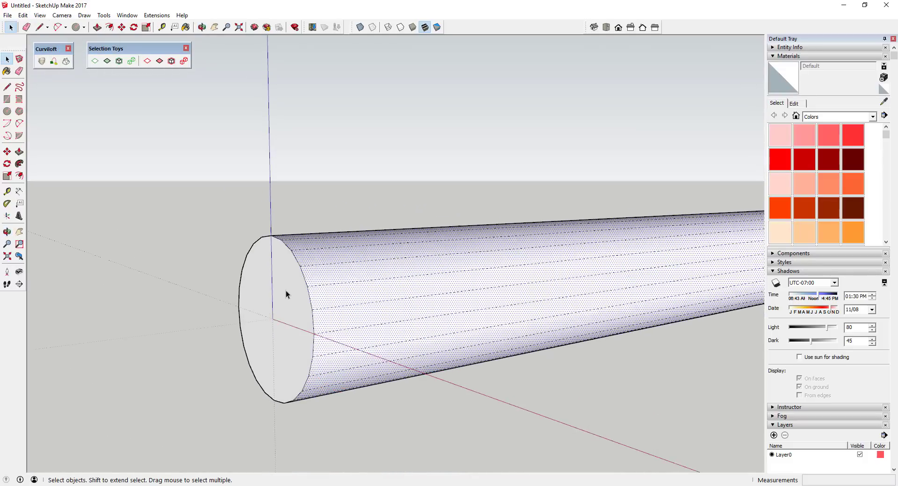
{"action": "scroll", "coordinate": [286, 293], "scroll_direction": "down", "scroll_amount": 4}
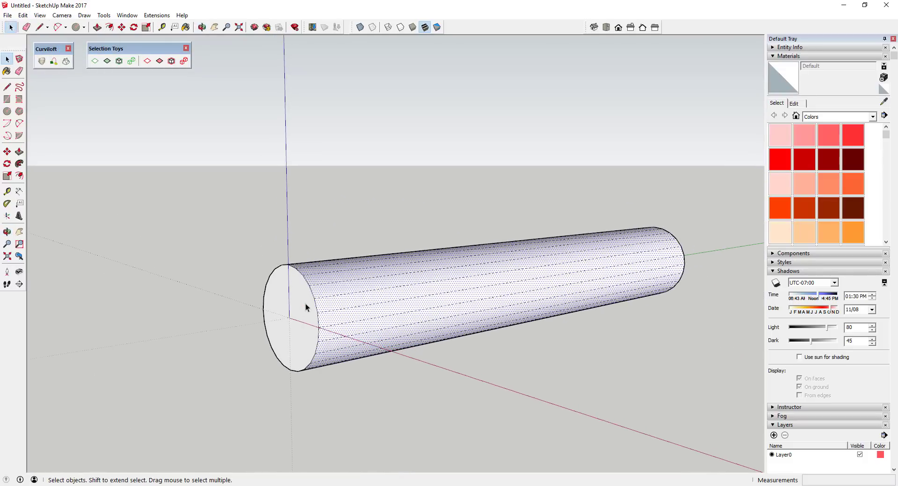
{"action": "left_click", "coordinate": [305, 307]}
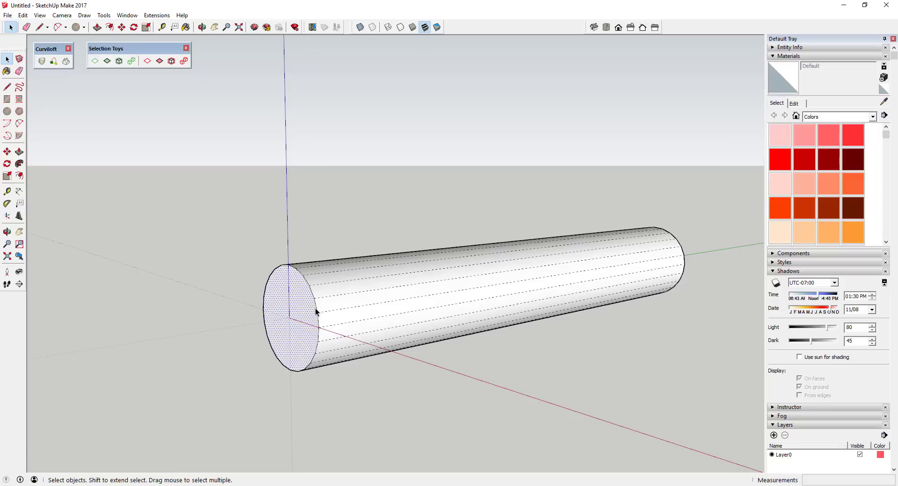
{"action": "left_click", "coordinate": [316, 312]}
{"action": "key", "text": "m"}
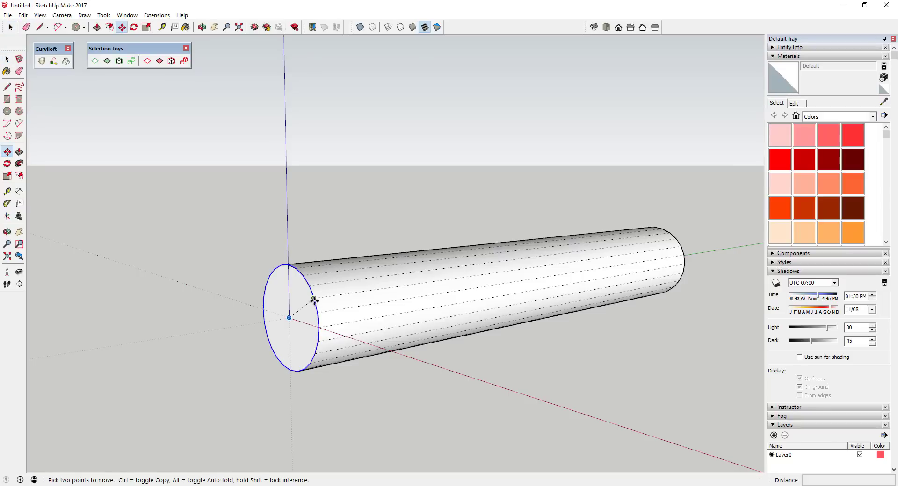
{"action": "key", "text": "ctrl"}
{"action": "left_click", "coordinate": [314, 299]}
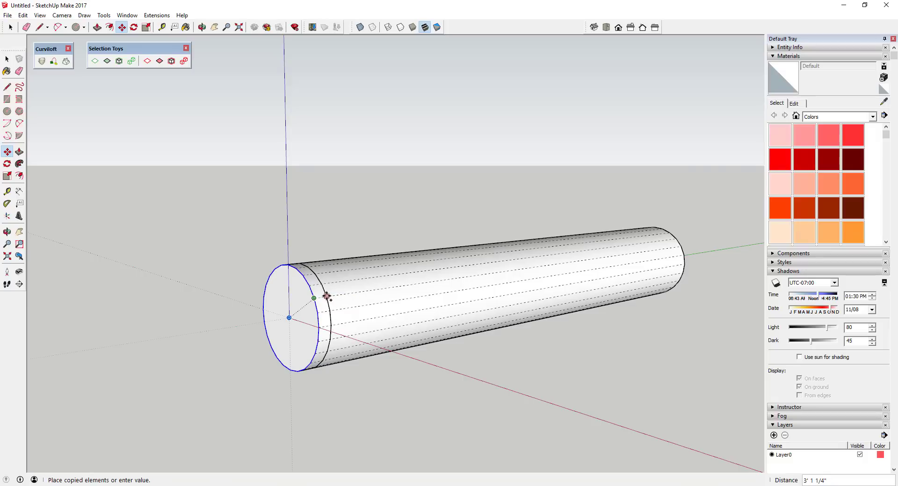
{"action": "left_click", "coordinate": [326, 296]}
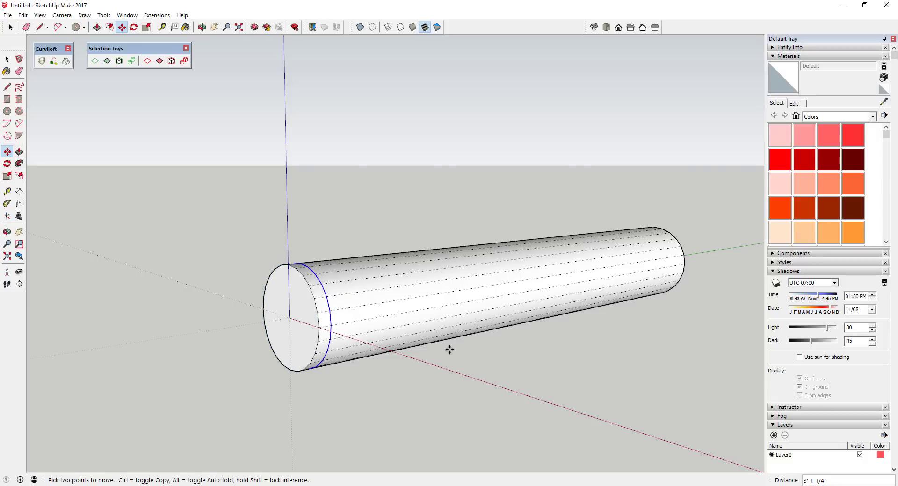
Step: Array the copied circle along the cylinder, trying multipliers x23 and x45 before setting it to x50
{"action": "type", "text": "x"}
{"action": "type", "text": "23"}
{"action": "key", "text": "Return"}
{"action": "key", "text": "BackSpace"}
{"action": "key", "text": "BackSpace"}
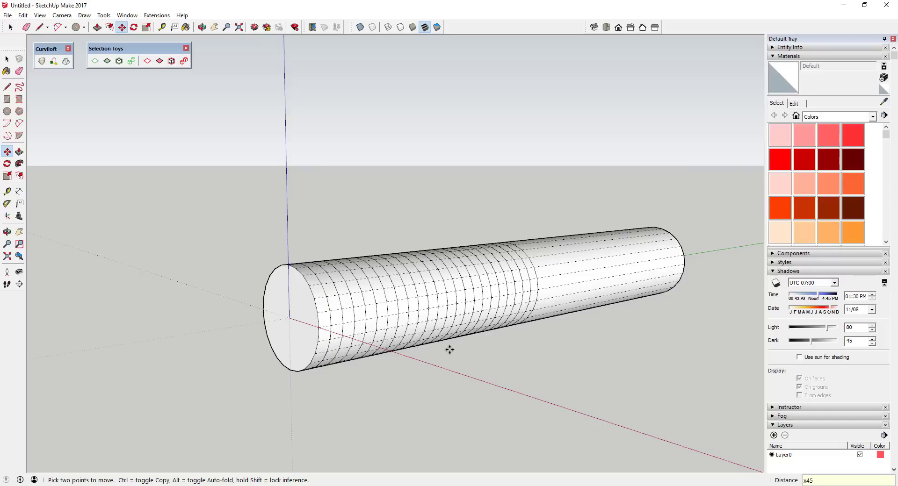
{"action": "type", "text": "45"}
{"action": "key", "text": "Return"}
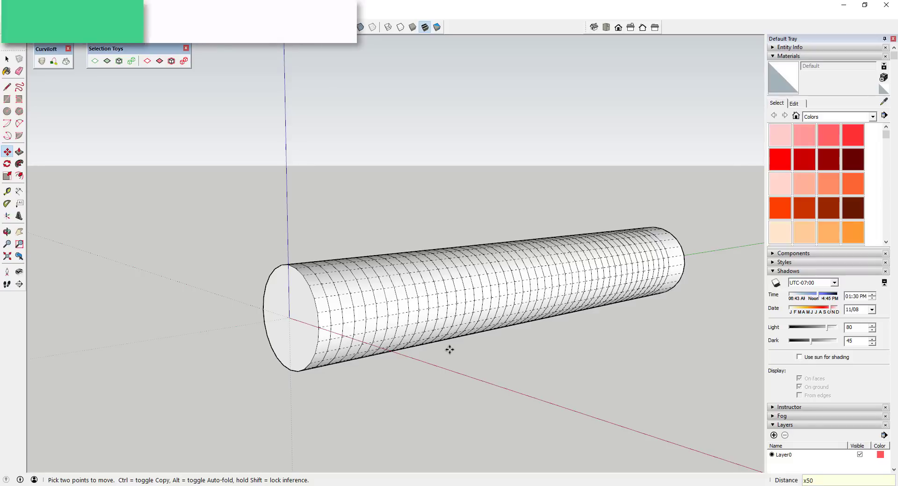
{"action": "type", "text": "50"}
{"action": "key", "text": "Return"}
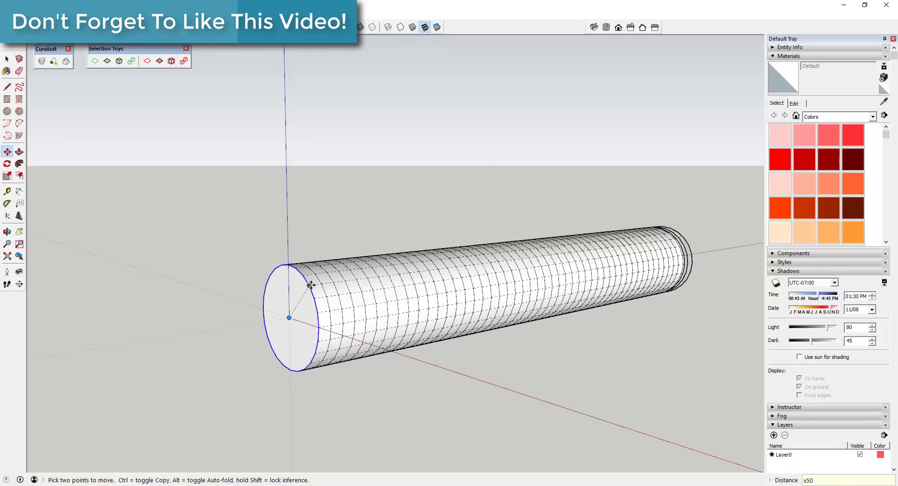
Step: Examine the grid on the cylinder by selecting facets and edges one after another diagonally down its side
{"action": "middle_click_drag", "start_coordinate": [309, 285], "coordinate": [310, 283]}
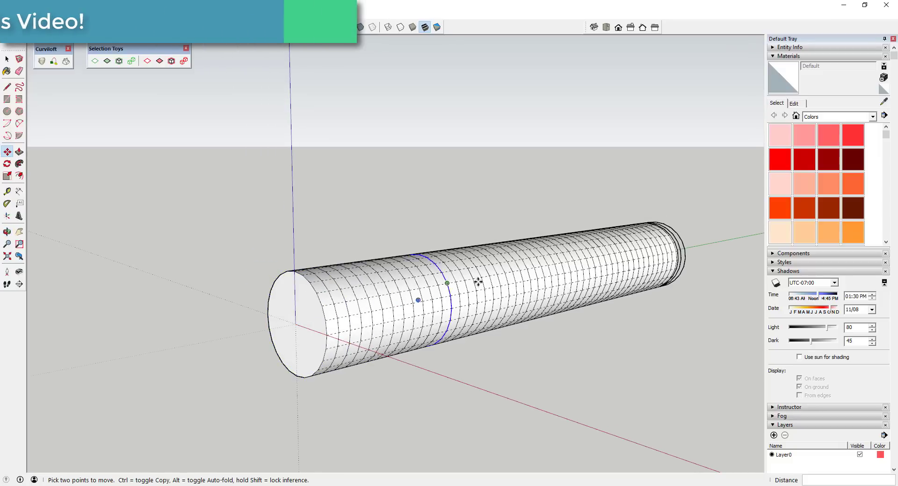
{"action": "key", "text": "o"}
{"action": "key", "text": "m"}
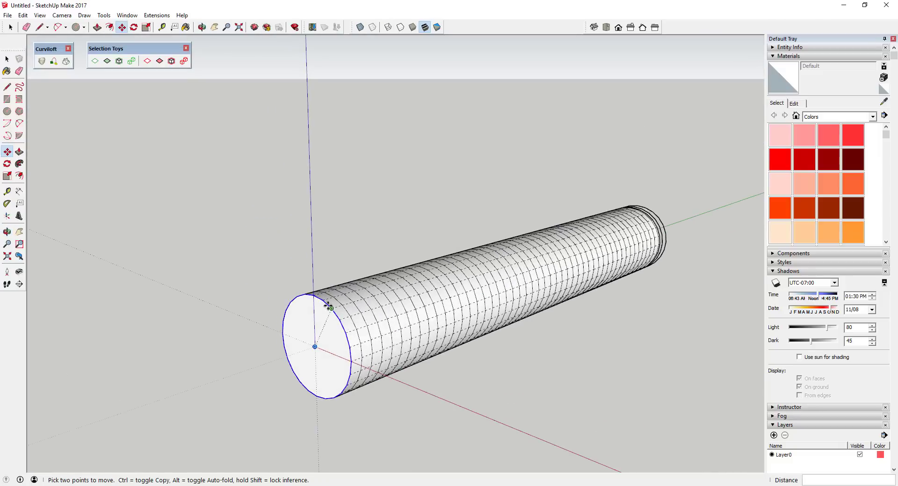
{"action": "scroll", "coordinate": [322, 295], "scroll_direction": "up", "scroll_amount": 3}
{"action": "key", "text": "space"}
{"action": "left_click", "coordinate": [322, 294]}
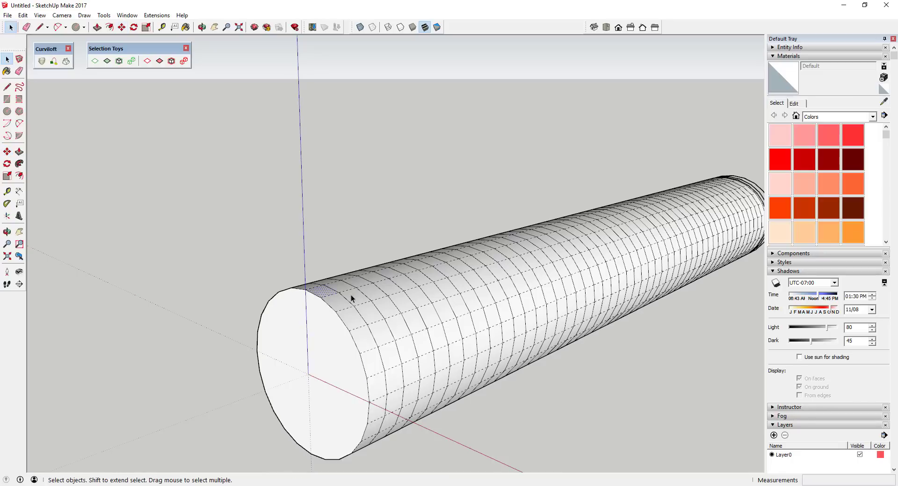
{"action": "left_click", "coordinate": [351, 296]}
{"action": "left_click", "coordinate": [391, 310]}
{"action": "left_click", "coordinate": [414, 321]}
{"action": "left_click", "coordinate": [438, 335]}
{"action": "left_click", "coordinate": [475, 371]}
{"action": "middle_click_drag", "start_coordinate": [480, 374], "coordinate": [282, 279]}
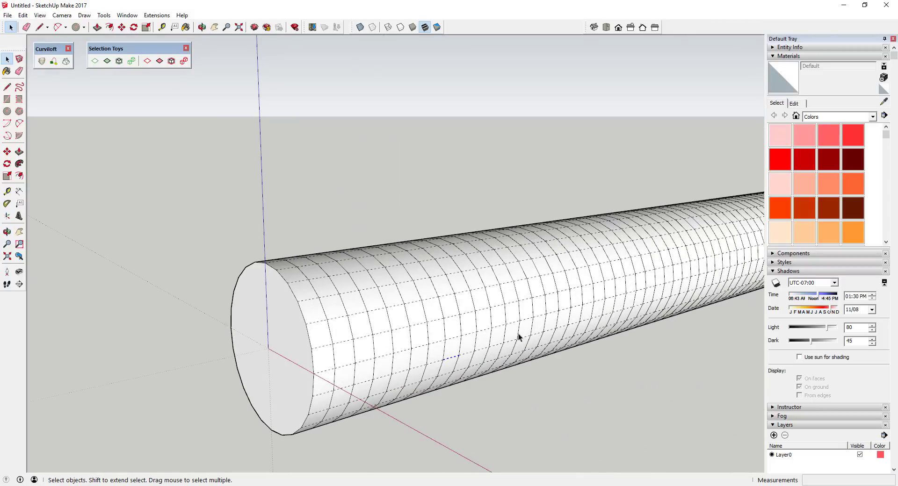
Step: Erase the surplus circles that extend past the cylinder's far end
{"action": "middle_click_drag", "start_coordinate": [517, 336], "coordinate": [397, 304]}
{"action": "scroll", "coordinate": [745, 306], "scroll_direction": "up", "scroll_amount": 3}
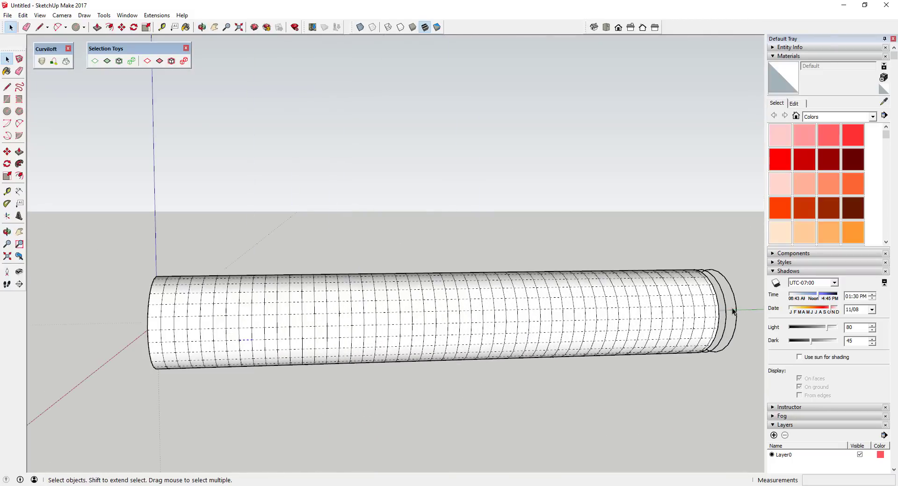
{"action": "key", "text": "e"}
{"action": "middle_click_drag", "start_coordinate": [742, 304], "coordinate": [517, 321]}
{"action": "key", "text": "space"}
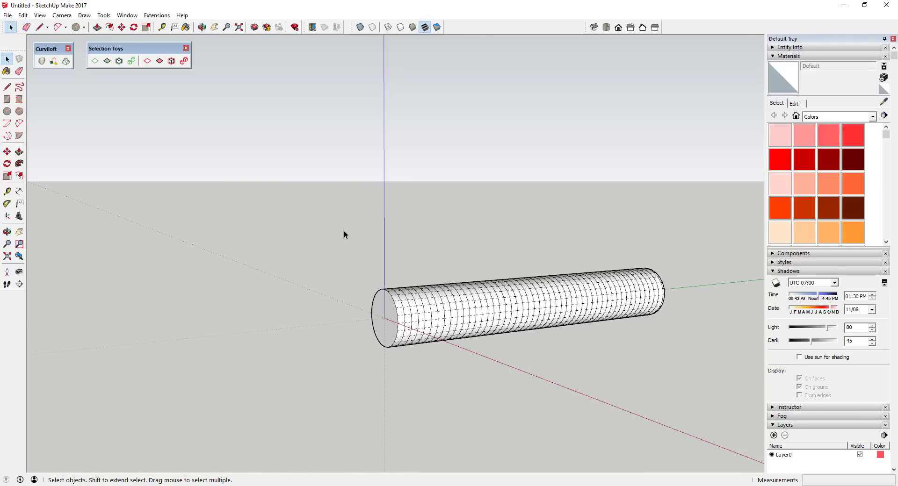
Step: Select the whole gridded cylinder and make it a group
{"action": "left_click_drag", "start_coordinate": [317, 218], "coordinate": [754, 411]}
{"action": "right_click", "coordinate": [514, 309]}
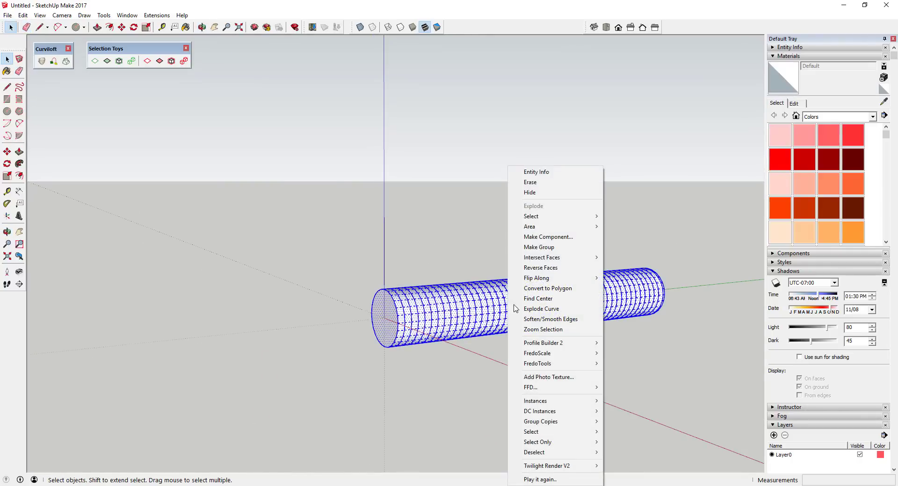
{"action": "left_click", "coordinate": [558, 252]}
Step: Draw connected lines diagonally across successive grid intersections, from the top of the cylinder's front circle down its curved side
{"action": "middle_click_drag", "start_coordinate": [468, 307], "coordinate": [521, 347]}
{"action": "scroll", "coordinate": [389, 293], "scroll_direction": "up", "scroll_amount": 2}
{"action": "middle_click_drag", "start_coordinate": [389, 294], "coordinate": [395, 322]}
{"action": "scroll", "coordinate": [393, 308], "scroll_direction": "up", "scroll_amount": 4}
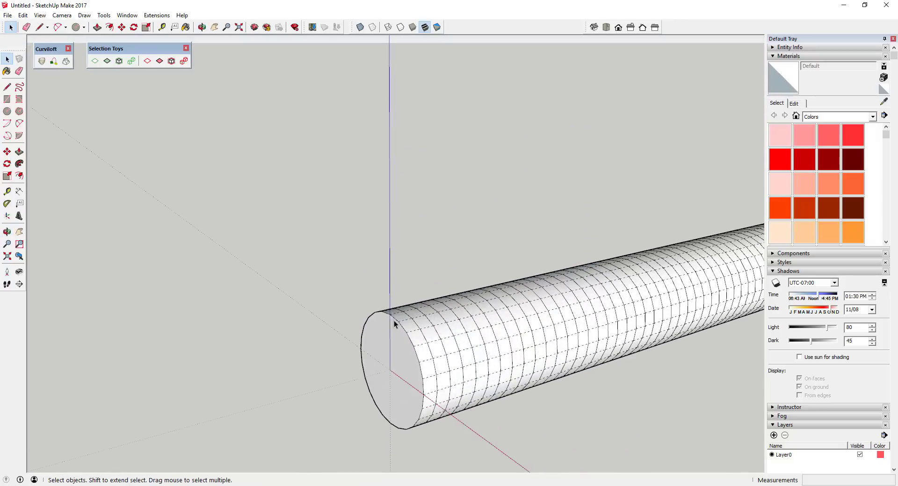
{"action": "scroll", "coordinate": [393, 308], "scroll_direction": "down", "scroll_amount": 1}
{"action": "key", "text": "l"}
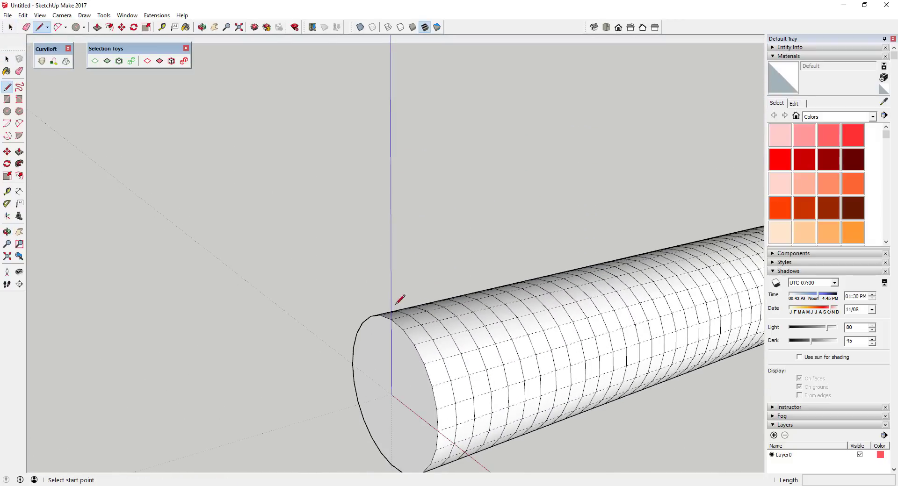
{"action": "left_click", "coordinate": [392, 319]}
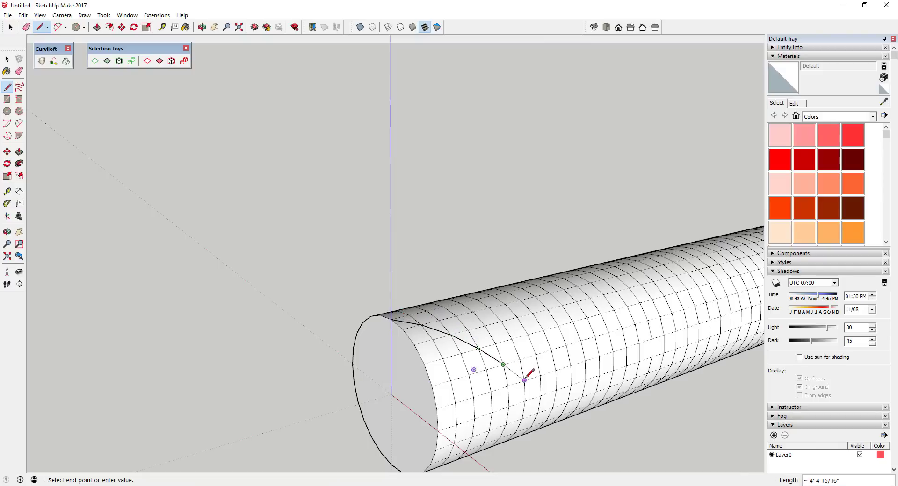
{"action": "middle_click_drag", "start_coordinate": [541, 385], "coordinate": [557, 371]}
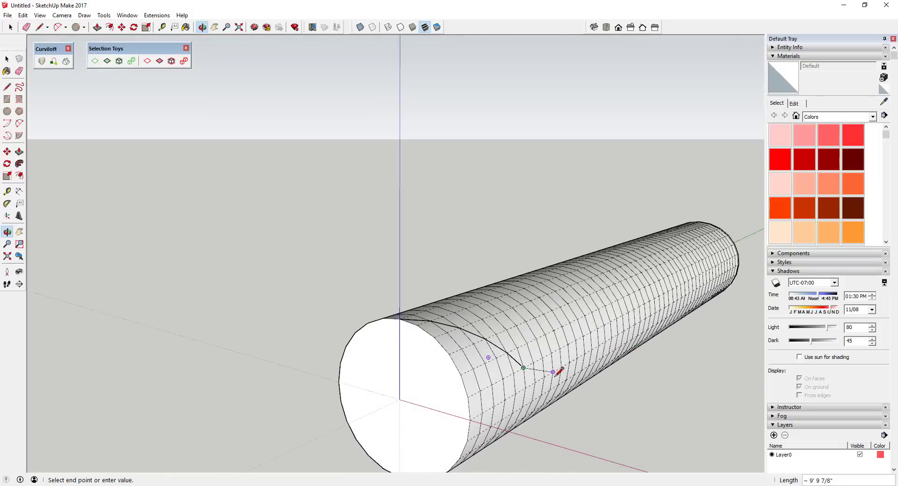
{"action": "key", "text": "Escape"}
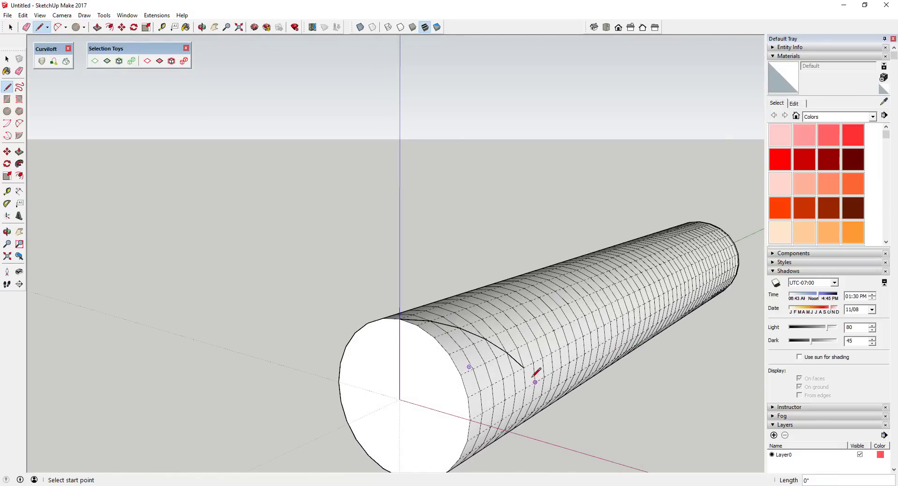
{"action": "left_click", "coordinate": [523, 368]}
{"action": "key", "text": "space"}
Step: Try to hide the cylinder group so that only the diagonal line is shown
{"action": "middle_click_drag", "start_coordinate": [536, 388], "coordinate": [439, 440]}
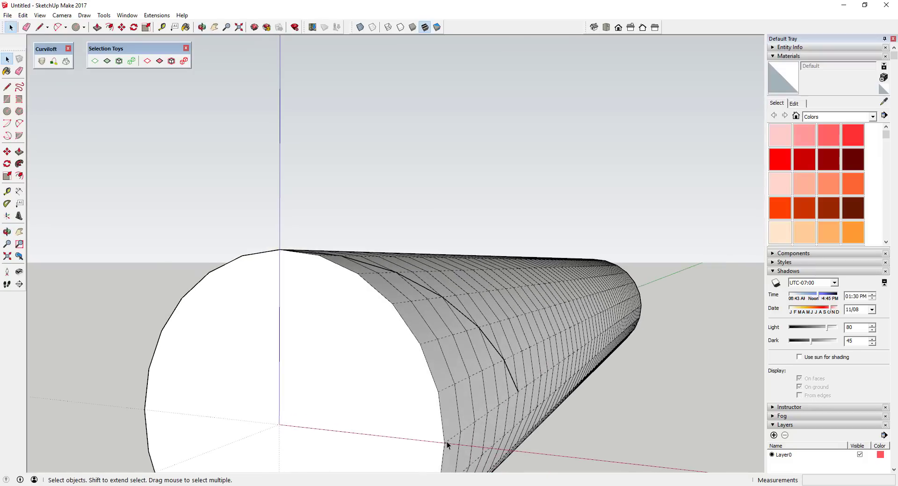
{"action": "scroll", "coordinate": [519, 395], "scroll_direction": "down", "scroll_amount": 3}
{"action": "middle_click_drag", "start_coordinate": [517, 395], "coordinate": [310, 384]}
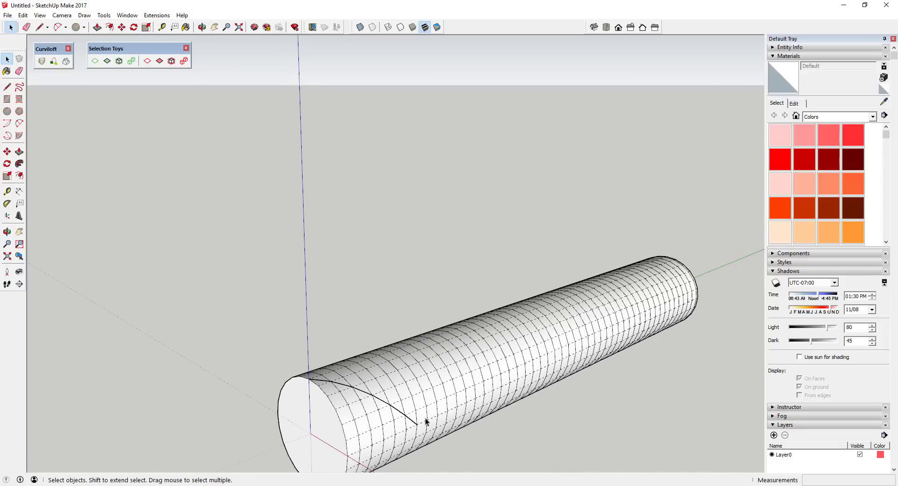
{"action": "middle_click_drag", "start_coordinate": [437, 404], "coordinate": [407, 382]}
{"action": "scroll", "coordinate": [348, 383], "scroll_direction": "up", "scroll_amount": 5}
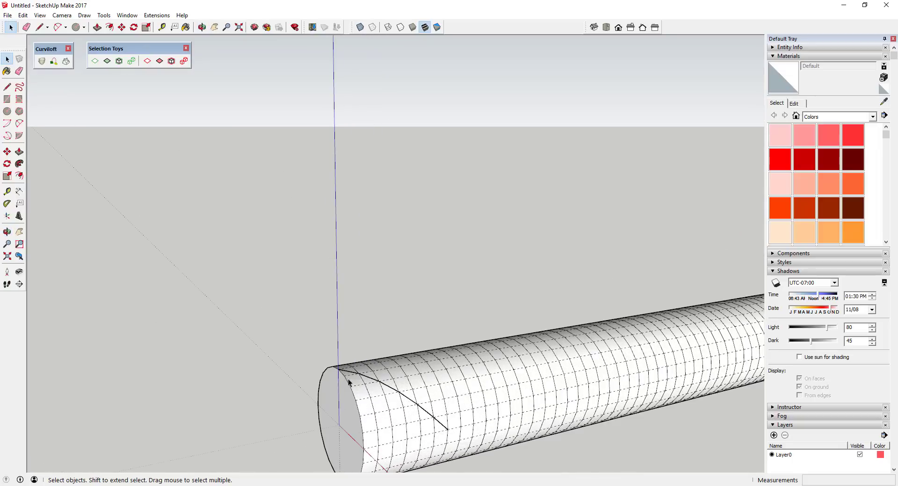
{"action": "middle_click_drag", "start_coordinate": [339, 370], "coordinate": [385, 418]}
{"action": "right_click", "coordinate": [386, 419]}
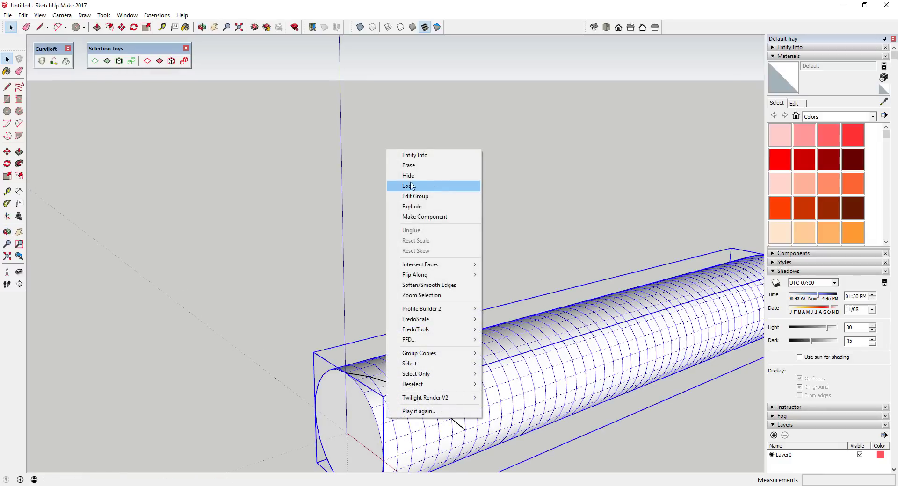
{"action": "left_click", "coordinate": [421, 175]}
{"action": "scroll", "coordinate": [425, 330], "scroll_direction": "down", "scroll_amount": 3}
{"action": "middle_click_drag", "start_coordinate": [427, 395], "coordinate": [423, 347]}
{"action": "left_click", "coordinate": [420, 387]}
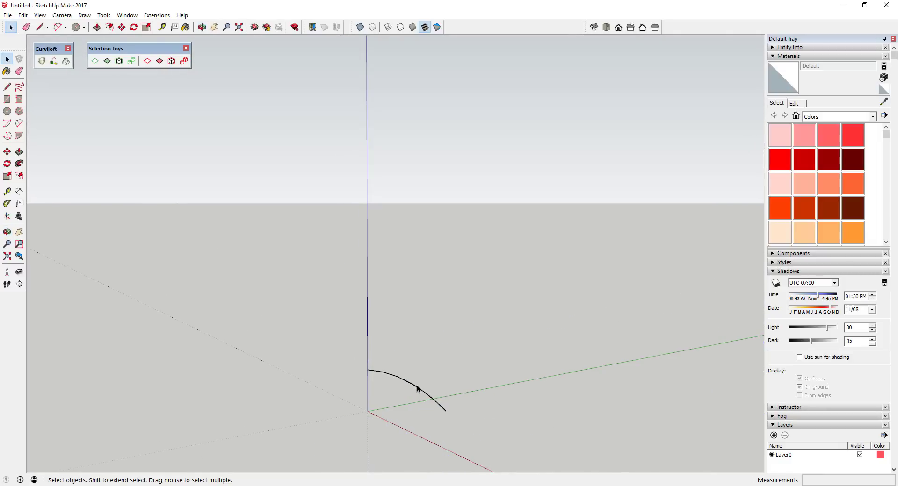
Step: Unhide all hidden objects in the model
{"action": "left_click", "coordinate": [22, 15]}
{"action": "mouse_move", "coordinate": [60, 148]}
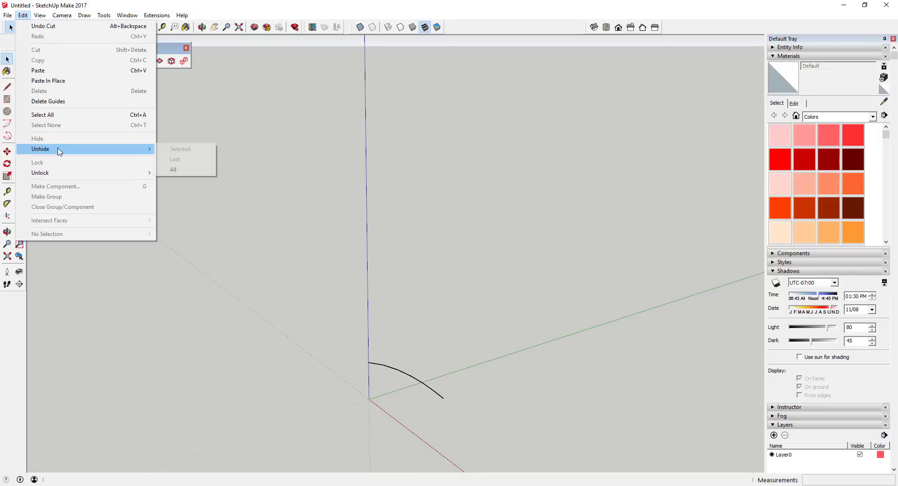
{"action": "left_click", "coordinate": [176, 168]}
Step: Hide the gridded cylinder group while leaving the display of hidden geometry on
{"action": "middle_click_drag", "start_coordinate": [540, 336], "coordinate": [503, 344]}
{"action": "right_click", "coordinate": [504, 343]}
{"action": "left_click", "coordinate": [524, 103]}
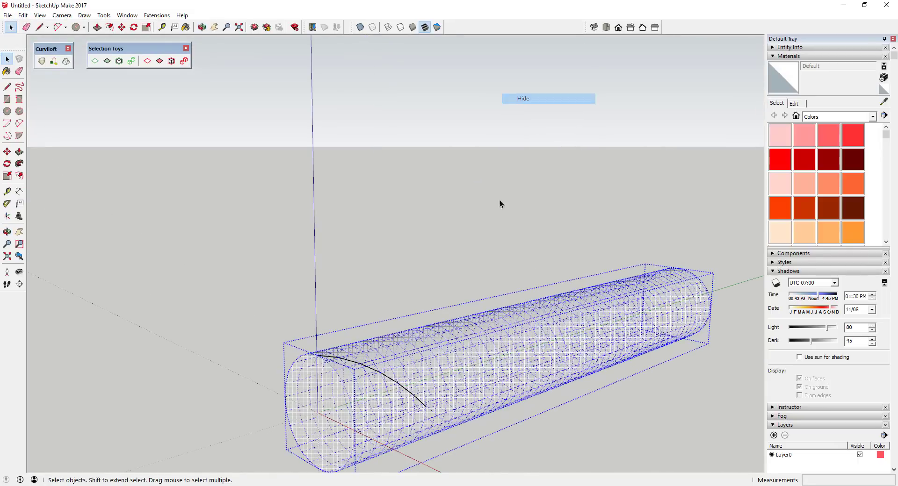
{"action": "middle_click_drag", "start_coordinate": [433, 369], "coordinate": [402, 406]}
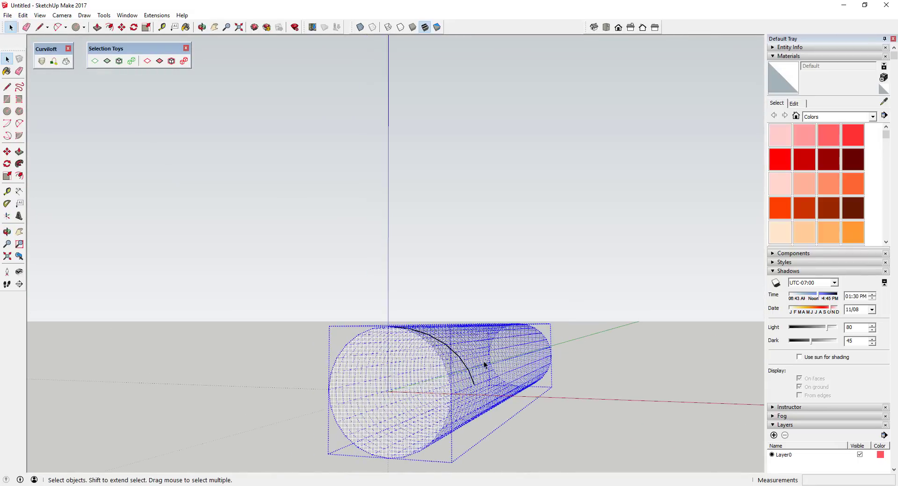
{"action": "middle_click_drag", "start_coordinate": [485, 365], "coordinate": [277, 210]}
Step: Turn the display of hidden geometry off and back on to compare the views of the hidden cylinder
{"action": "left_click", "coordinate": [40, 15]}
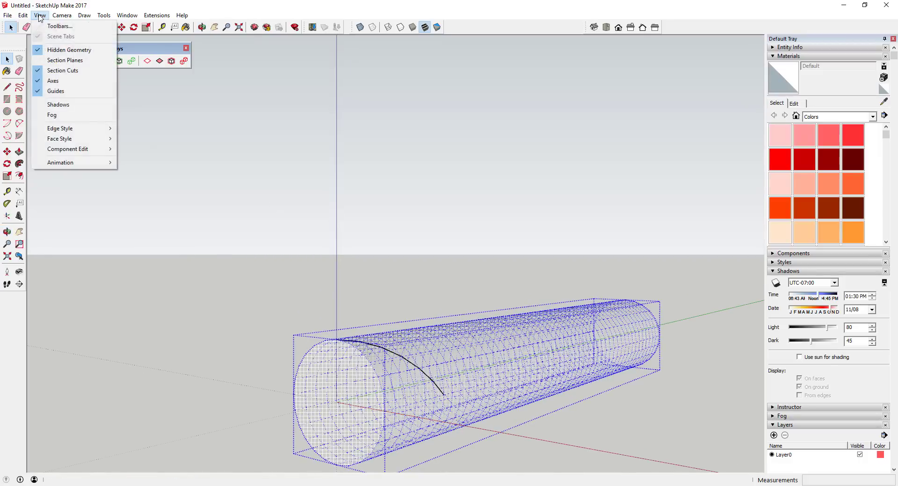
{"action": "left_click", "coordinate": [57, 49]}
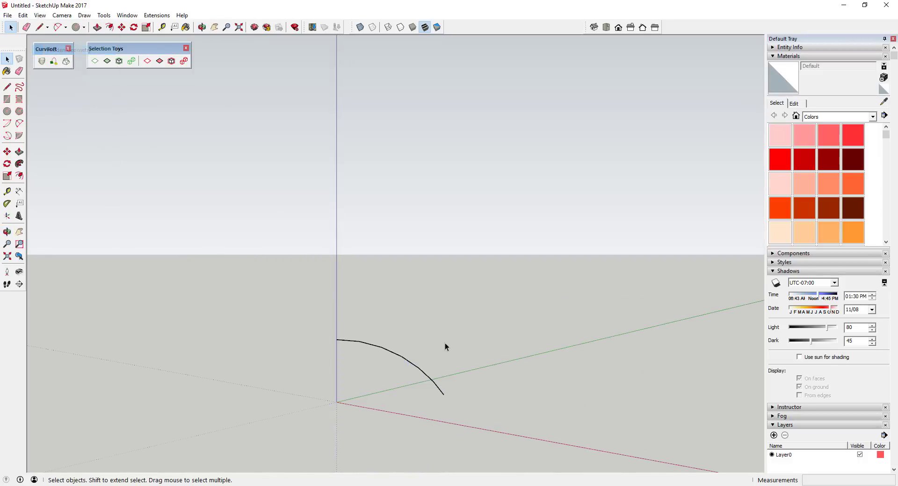
{"action": "left_click", "coordinate": [40, 16]}
{"action": "left_click", "coordinate": [61, 57]}
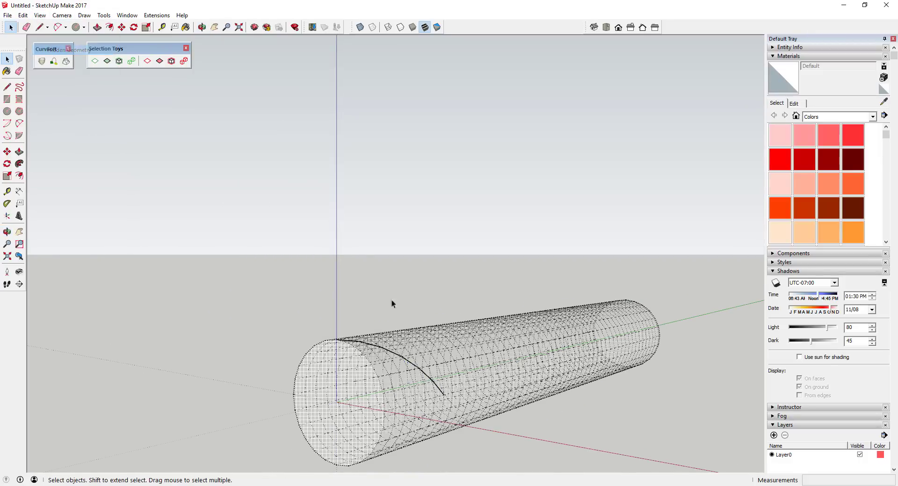
Step: Select all segments of the diagonal line on the cylinder's surface
{"action": "middle_click_drag", "start_coordinate": [391, 302], "coordinate": [434, 396]}
{"action": "key", "text": "space"}
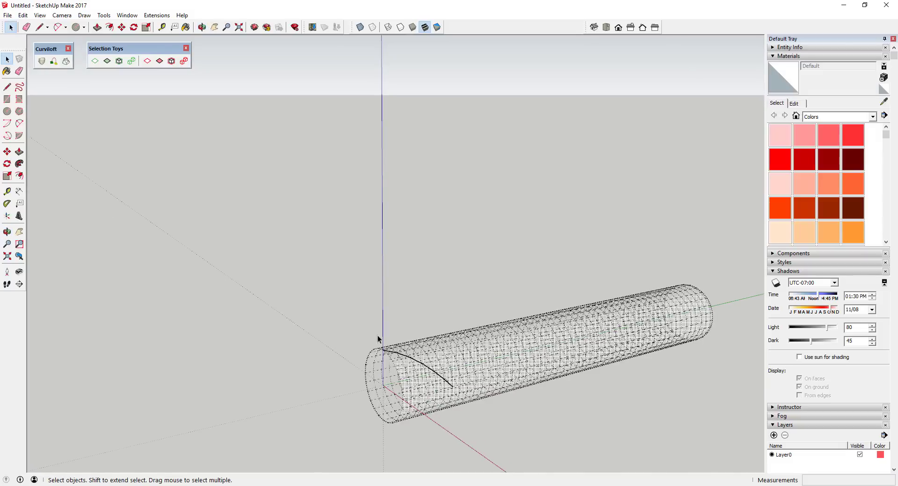
{"action": "middle_click_drag", "start_coordinate": [378, 335], "coordinate": [371, 331]}
{"action": "left_click_drag", "start_coordinate": [339, 323], "coordinate": [474, 416]}
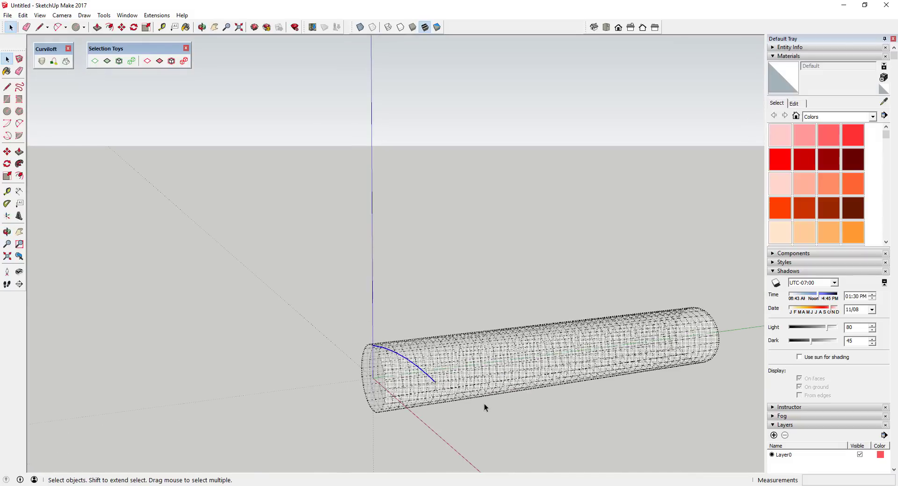
{"action": "key", "text": "m"}
{"action": "scroll", "coordinate": [412, 379], "scroll_direction": "down", "scroll_amount": 2}
{"action": "middle_click_drag", "start_coordinate": [412, 379], "coordinate": [385, 356]}
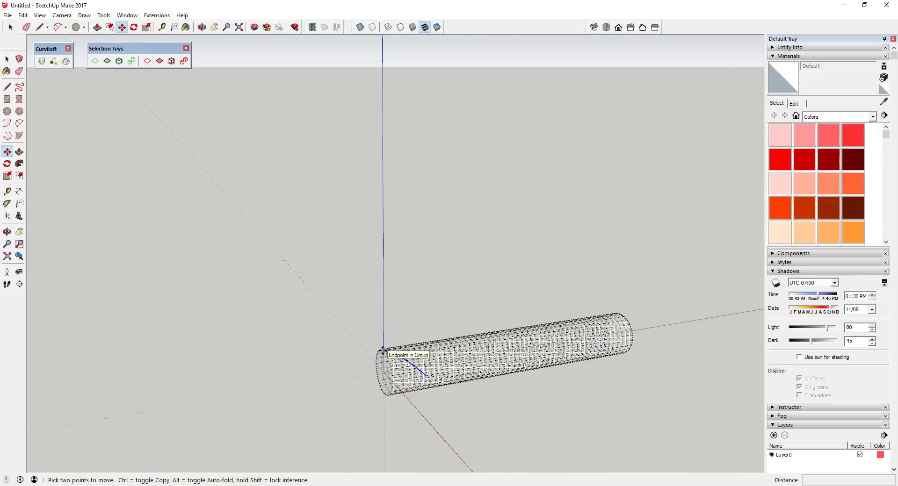
{"action": "key", "text": "ctrl"}
{"action": "left_click", "coordinate": [383, 350]}
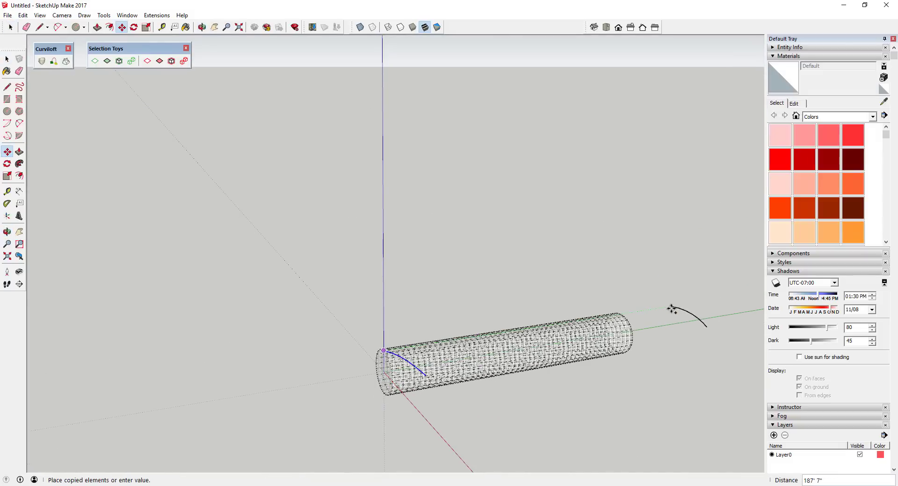
{"action": "key", "text": "space"}
{"action": "scroll", "coordinate": [395, 347], "scroll_direction": "up", "scroll_amount": 5}
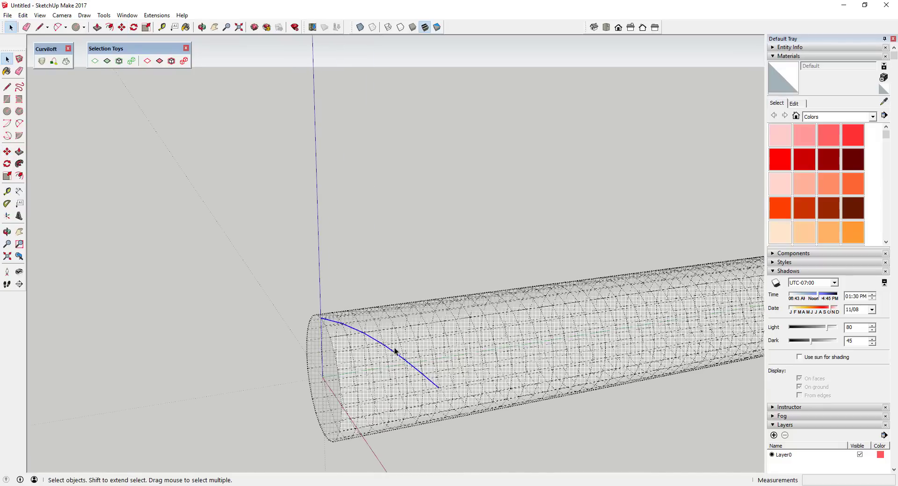
Step: Copy the selected diagonal line from its upper endpoint along the green axis to beyond the cylinder's far end
{"action": "key", "text": "m"}
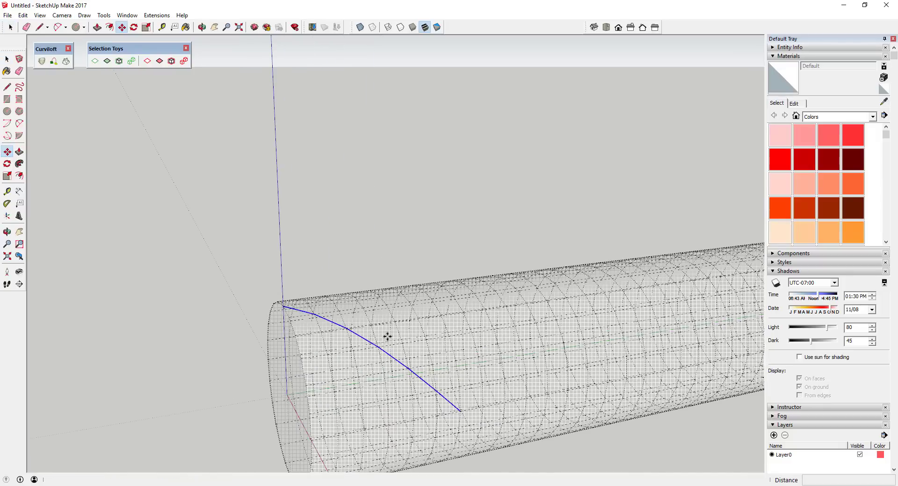
{"action": "key", "text": "ctrl"}
{"action": "left_click", "coordinate": [283, 307]}
{"action": "scroll", "coordinate": [364, 299], "scroll_direction": "down", "scroll_amount": 3}
{"action": "scroll", "coordinate": [363, 299], "scroll_direction": "down", "scroll_amount": 3}
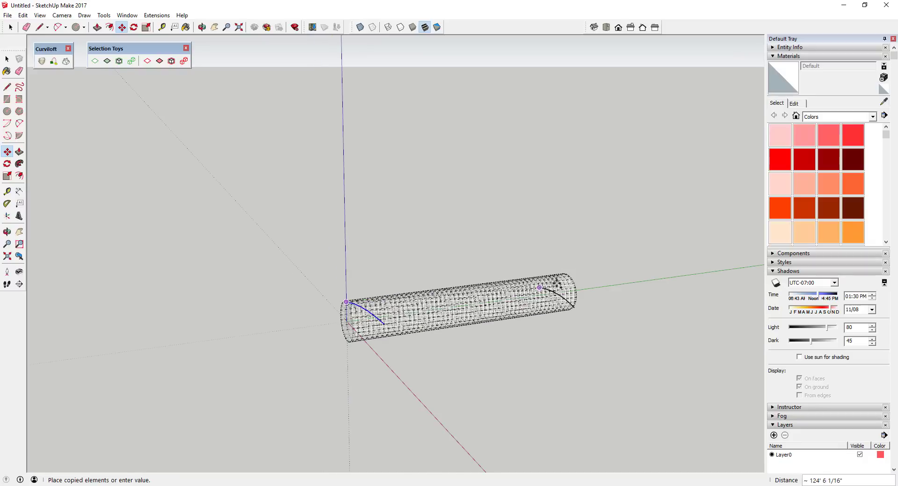
{"action": "left_click", "coordinate": [597, 273]}
Step: Mirror the copied diagonal line along the green axis with the Scale tool
{"action": "scroll", "coordinate": [608, 278], "scroll_direction": "up", "scroll_amount": 5}
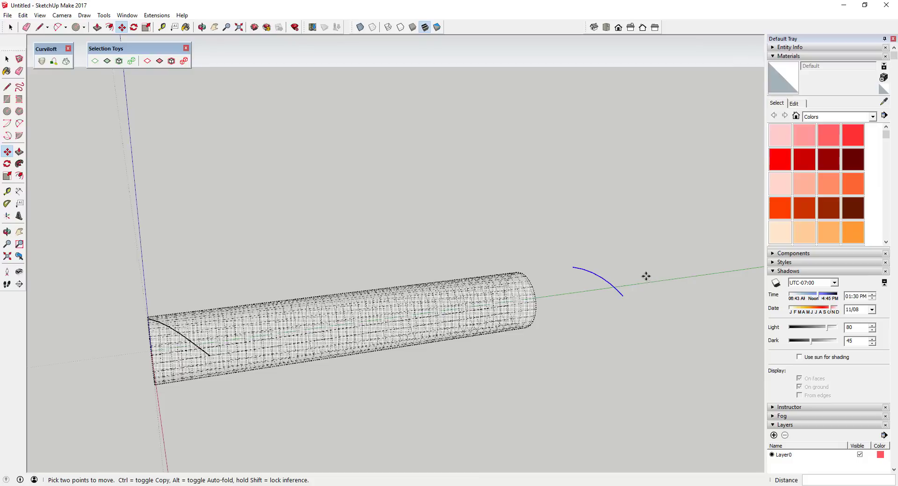
{"action": "key", "text": "s"}
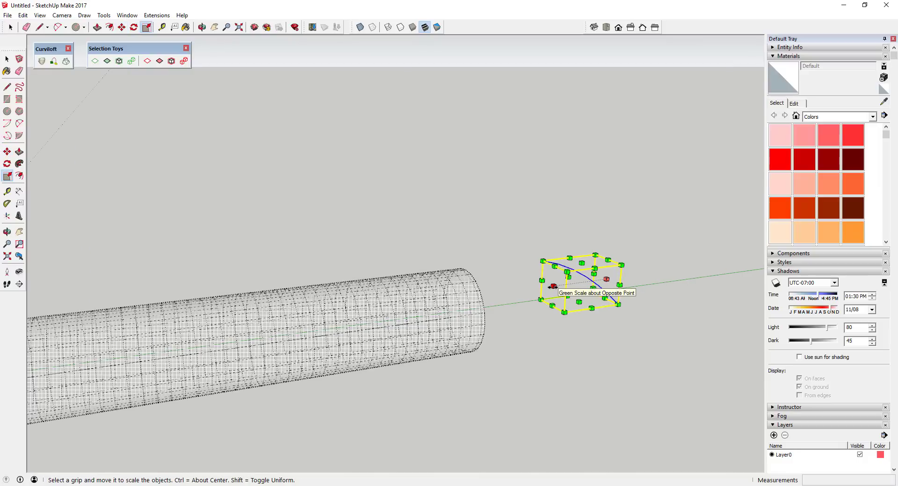
{"action": "left_click_drag", "start_coordinate": [552, 287], "coordinate": [608, 281]}
{"action": "middle_click_drag", "start_coordinate": [621, 291], "coordinate": [243, 253]}
Step: Move the mirrored diagonal line from its upper endpoint along the green axis to the far end of the cylinder
{"action": "key", "text": "m"}
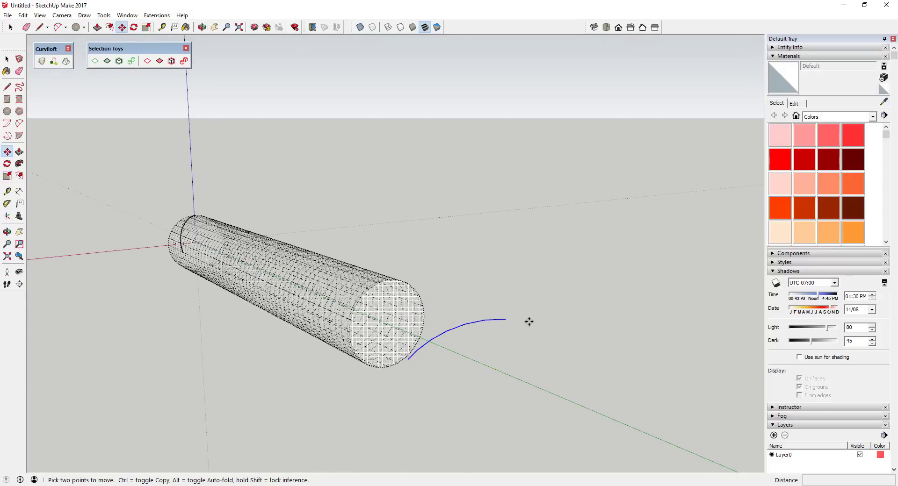
{"action": "left_click", "coordinate": [505, 320]}
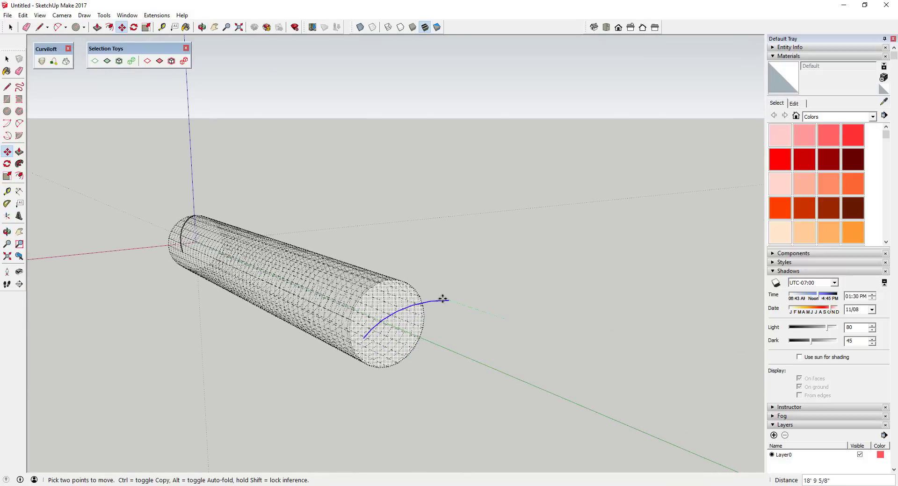
{"action": "scroll", "coordinate": [537, 305], "scroll_direction": "up", "scroll_amount": 5}
{"action": "middle_click_drag", "start_coordinate": [532, 305], "coordinate": [559, 344]}
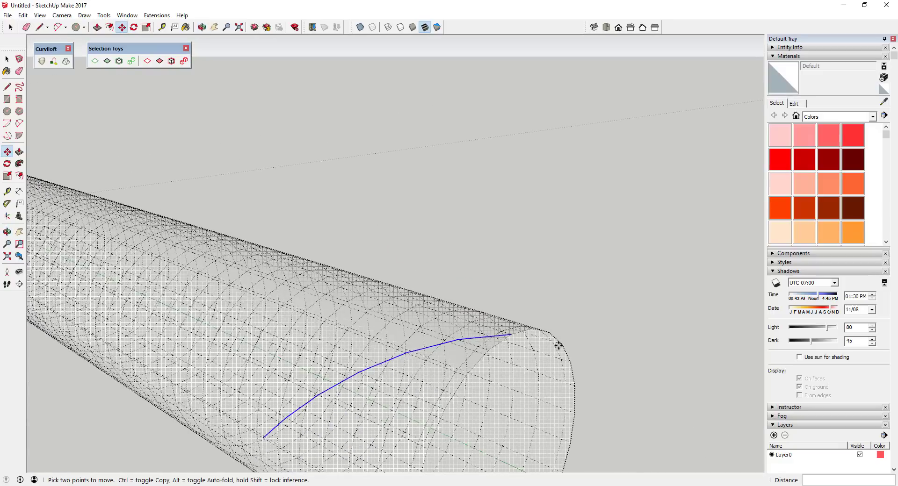
{"action": "scroll", "coordinate": [515, 339], "scroll_direction": "down", "scroll_amount": 8}
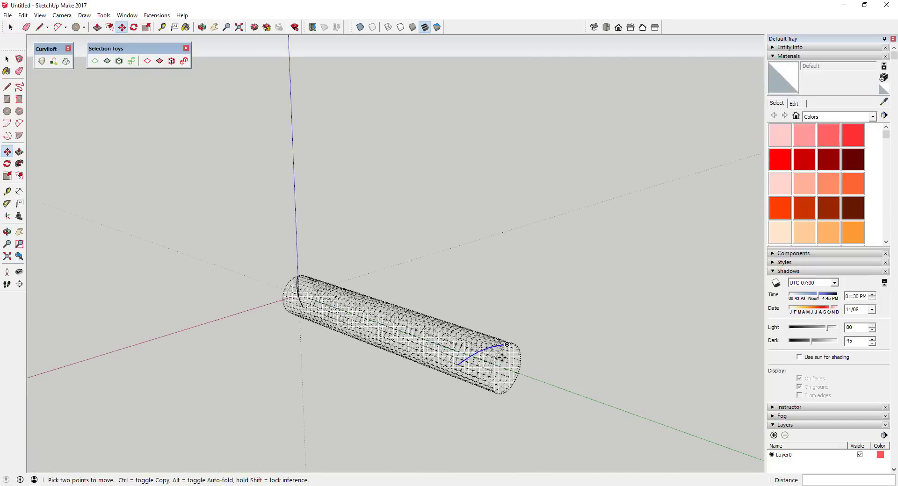
Step: Turn off the display of hidden geometry so that only the two diagonal lines show
{"action": "key", "text": "space"}
{"action": "middle_click_drag", "start_coordinate": [537, 364], "coordinate": [556, 375]}
{"action": "left_click", "coordinate": [408, 329]}
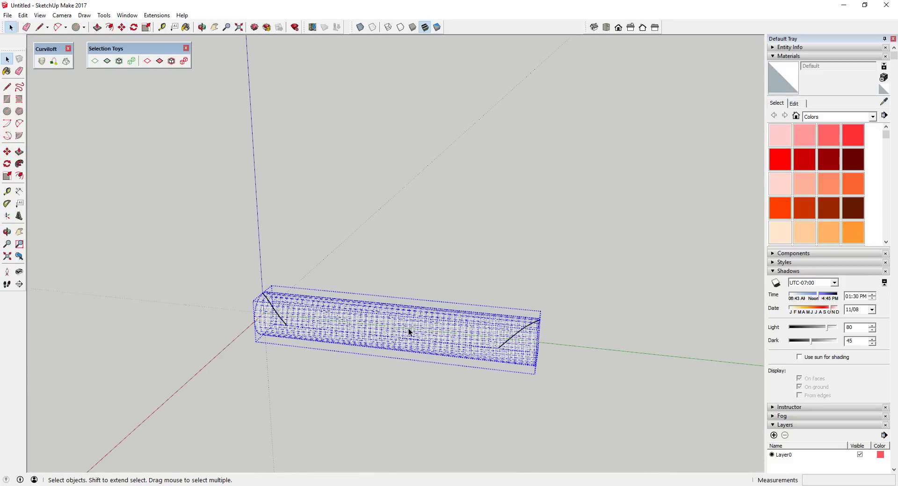
{"action": "middle_click_drag", "start_coordinate": [427, 324], "coordinate": [284, 330]}
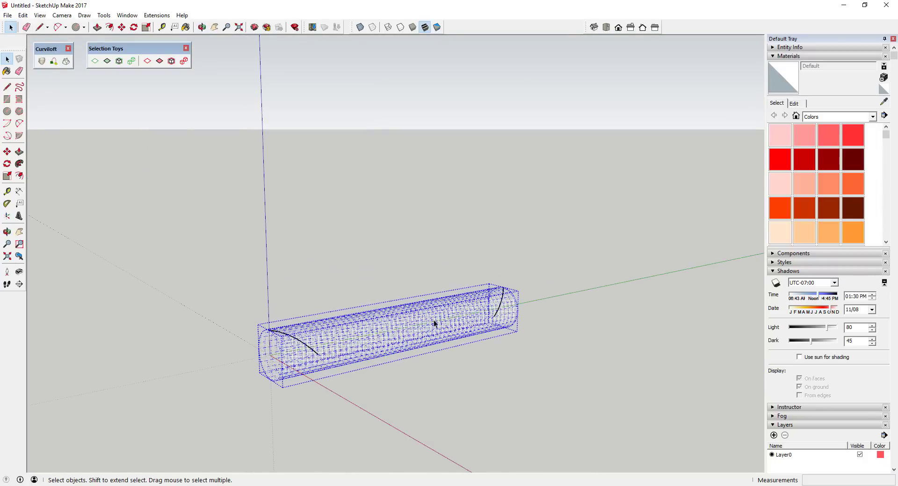
{"action": "middle_click_drag", "start_coordinate": [581, 326], "coordinate": [410, 323]}
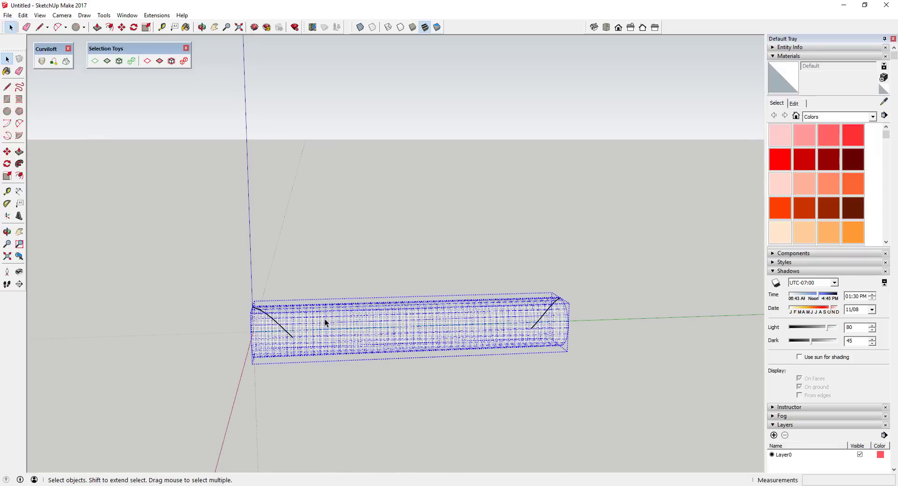
{"action": "middle_click_drag", "start_coordinate": [319, 319], "coordinate": [251, 306]}
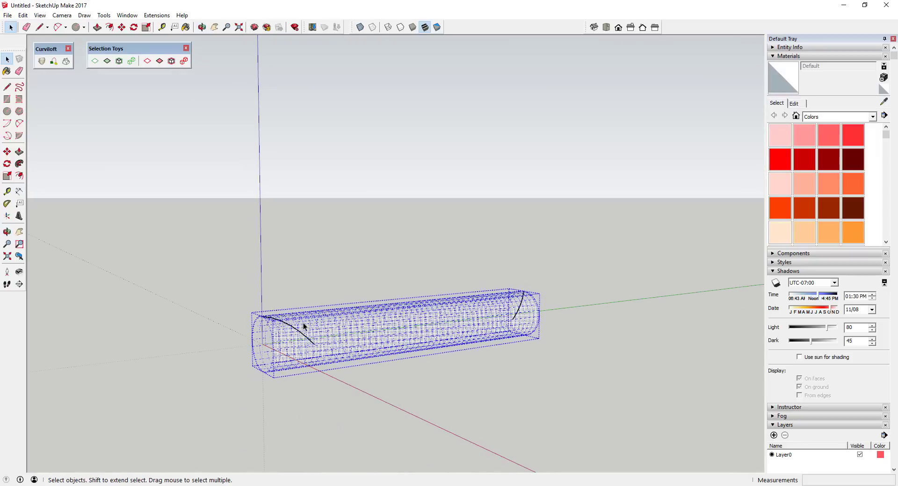
{"action": "middle_click_drag", "start_coordinate": [307, 326], "coordinate": [318, 355]}
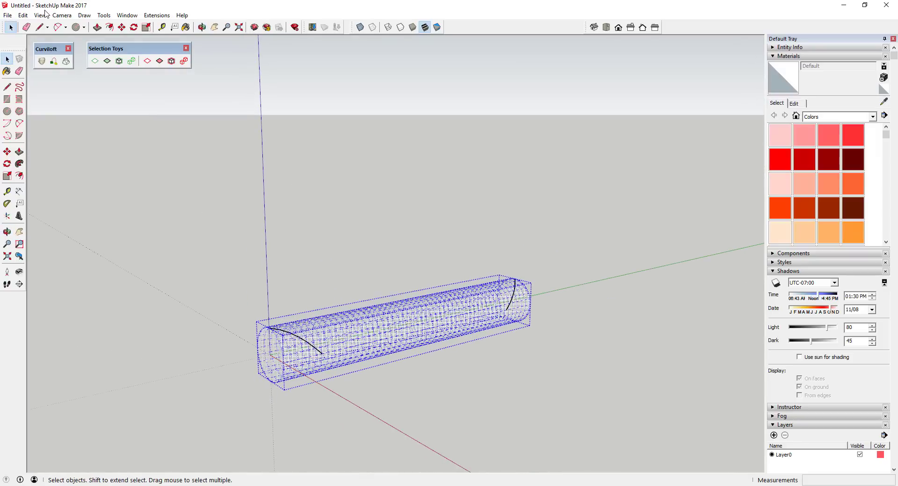
{"action": "left_click", "coordinate": [41, 15]}
{"action": "left_click", "coordinate": [61, 49]}
Step: Draw two straight lines joining the upper endpoints and the lower endpoints of the two diagonal curves
{"action": "middle_click_drag", "start_coordinate": [373, 262], "coordinate": [465, 282]}
{"action": "key", "text": "l"}
{"action": "left_click", "coordinate": [326, 344]}
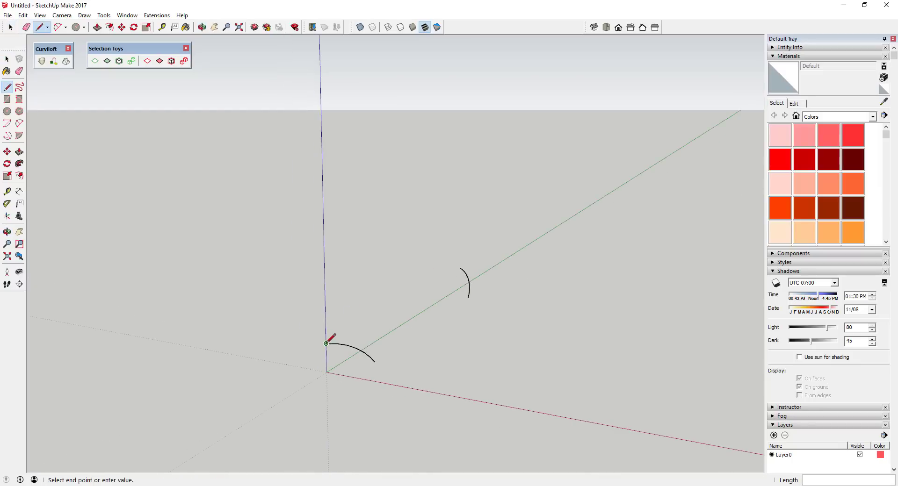
{"action": "left_click", "coordinate": [460, 268]}
{"action": "key", "text": "space"}
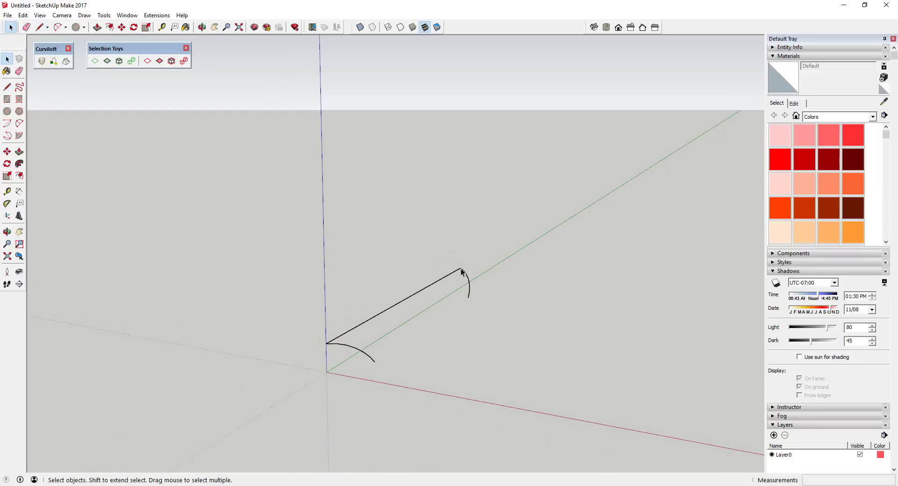
{"action": "key", "text": "l"}
{"action": "left_click", "coordinate": [374, 361]}
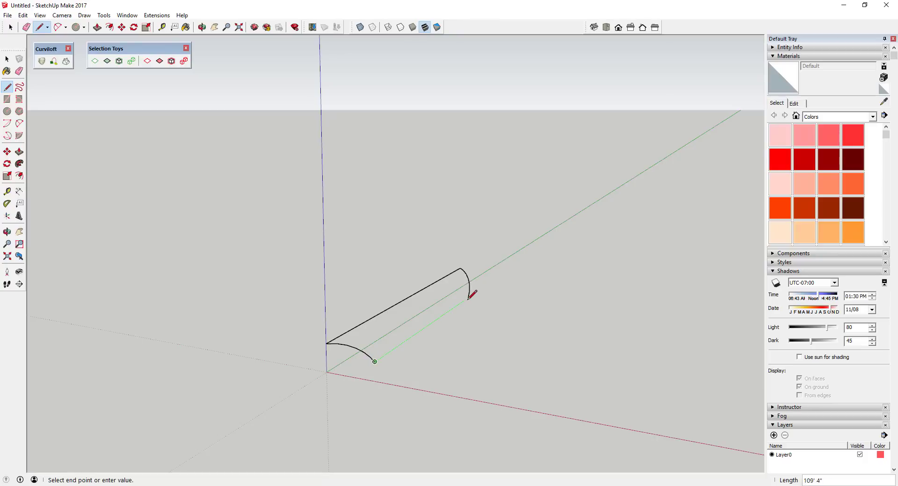
{"action": "key", "text": "space"}
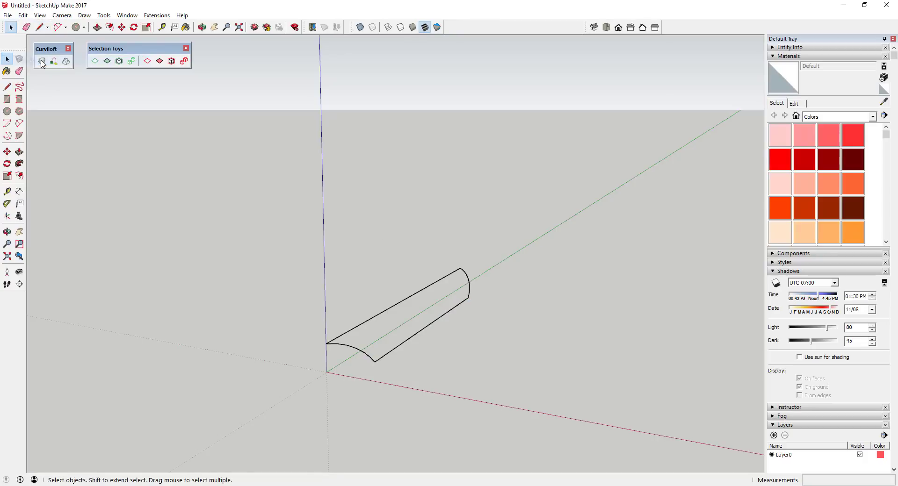
Step: Save the model under the file name Structure
{"action": "key", "text": "ctrl+s"}
{"action": "type", "text": "Structure"}
{"action": "key", "text": "Return"}
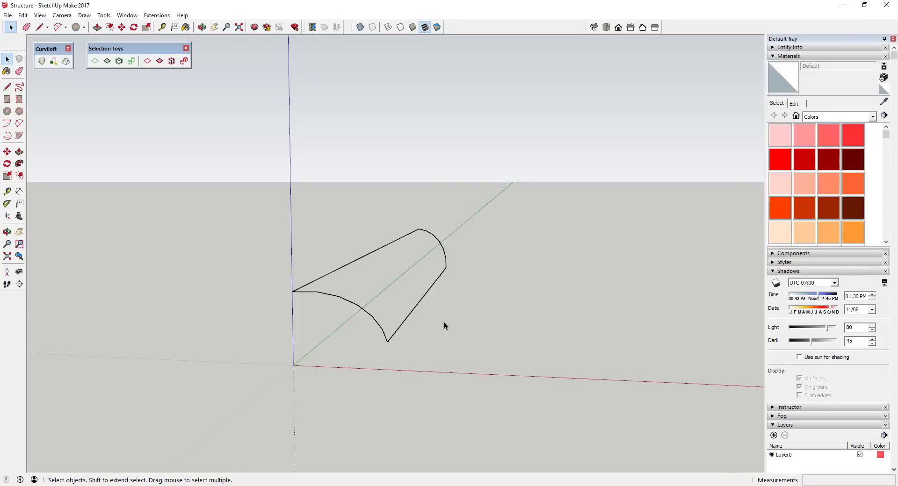
Step: Select the closed outline of curves and lines and skin it into a curved surface with Curviloft
{"action": "middle_click_drag", "start_coordinate": [445, 324], "coordinate": [359, 294]}
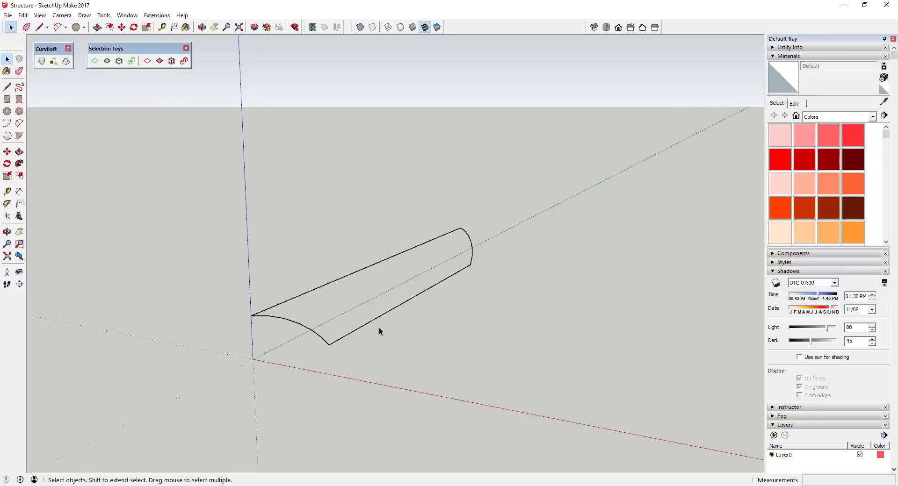
{"action": "left_click_drag", "start_coordinate": [198, 181], "coordinate": [589, 403]}
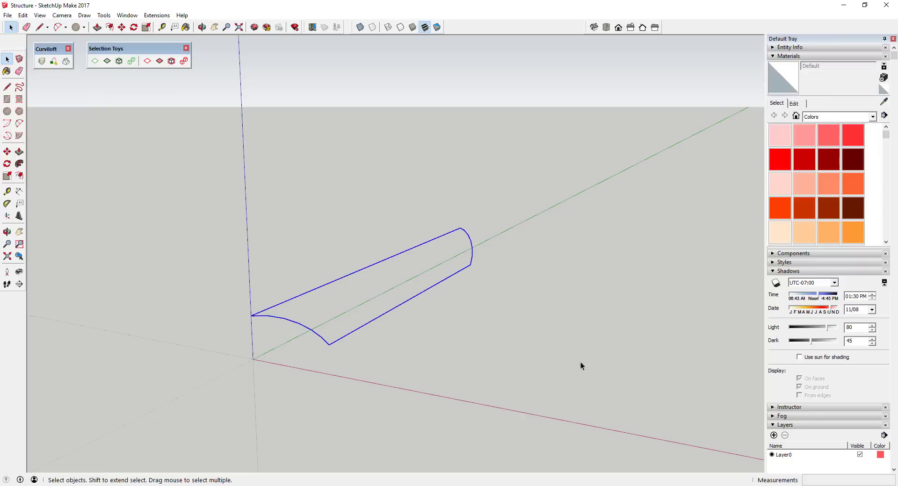
{"action": "left_click", "coordinate": [66, 65]}
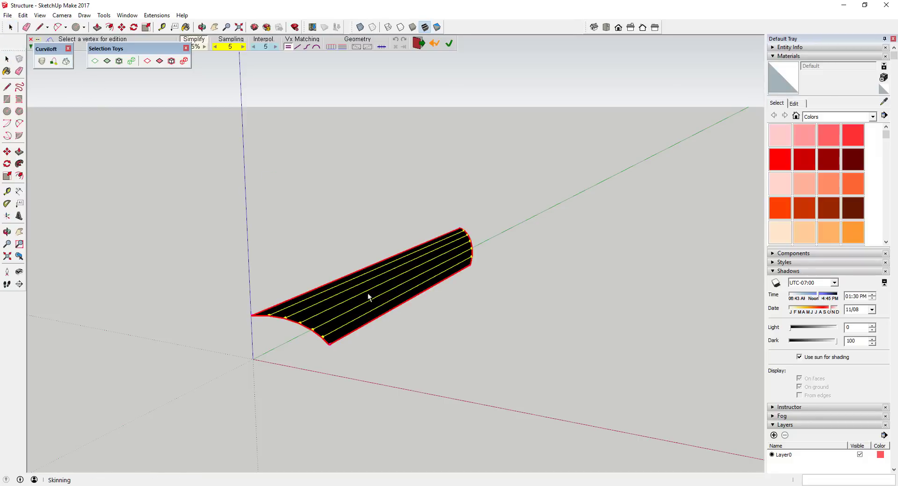
{"action": "middle_click_drag", "start_coordinate": [368, 293], "coordinate": [429, 271]}
{"action": "scroll", "coordinate": [390, 274], "scroll_direction": "up", "scroll_amount": 3}
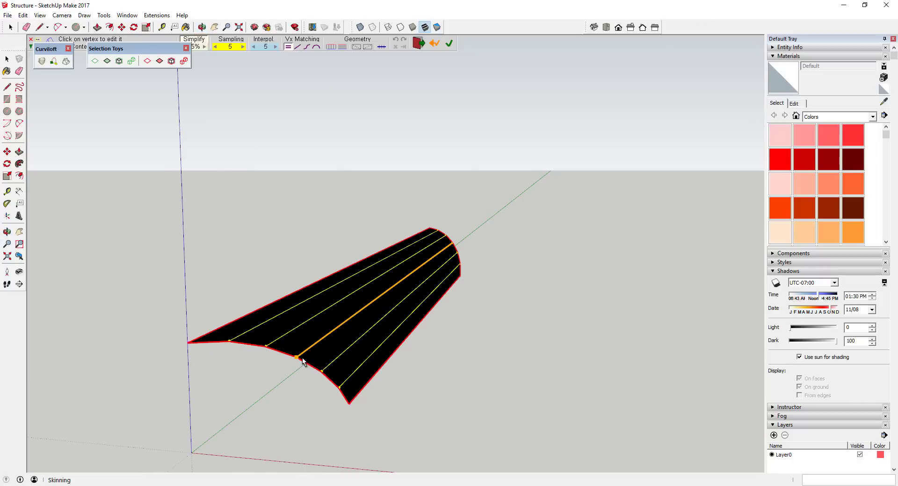
{"action": "middle_click_drag", "start_coordinate": [405, 289], "coordinate": [557, 255]}
{"action": "middle_click_drag", "start_coordinate": [583, 286], "coordinate": [419, 282]}
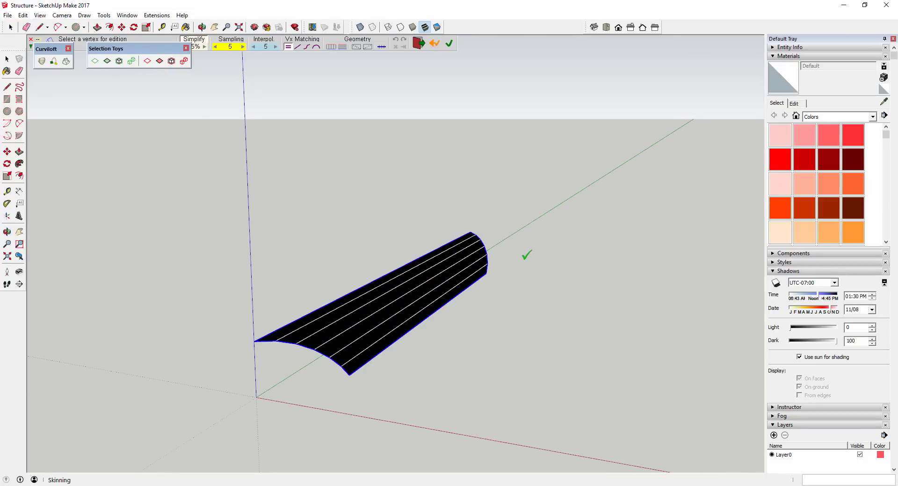
{"action": "left_click", "coordinate": [546, 275]}
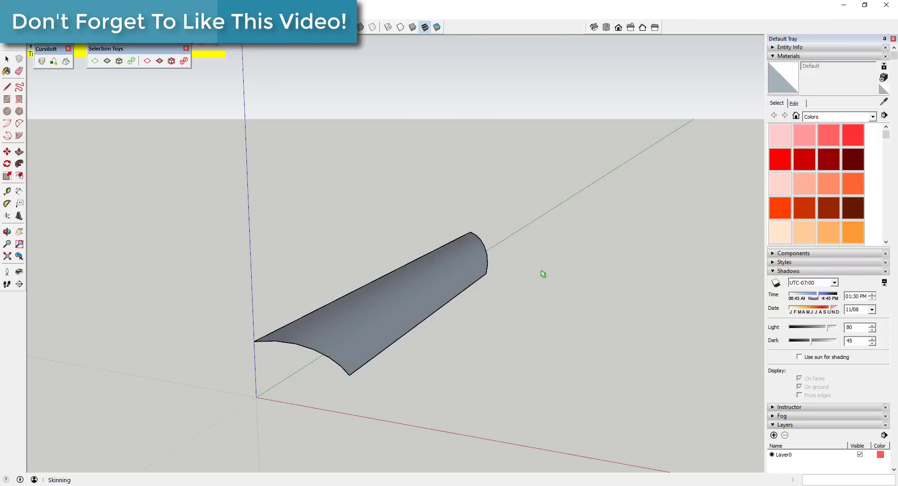
Step: Select the skinned surface group to examine its extents and shape
{"action": "middle_click_drag", "start_coordinate": [440, 311], "coordinate": [313, 322]}
{"action": "left_click", "coordinate": [313, 322]}
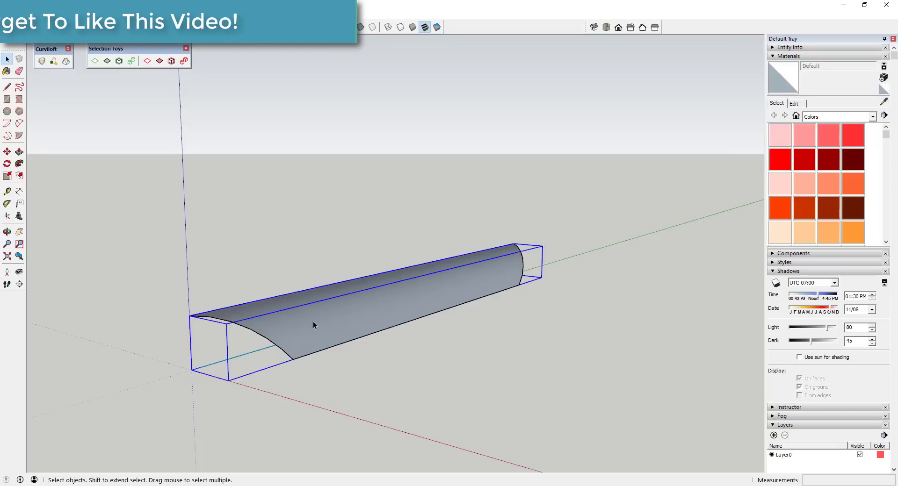
{"action": "key", "text": "m"}
{"action": "left_click", "coordinate": [326, 319]}
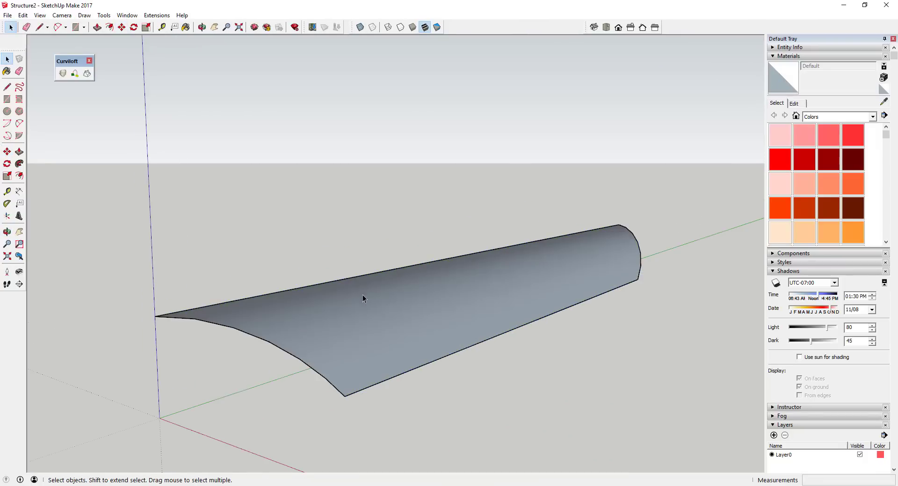
{"action": "middle_click_drag", "start_coordinate": [363, 295], "coordinate": [378, 351]}
{"action": "left_click", "coordinate": [367, 345]}
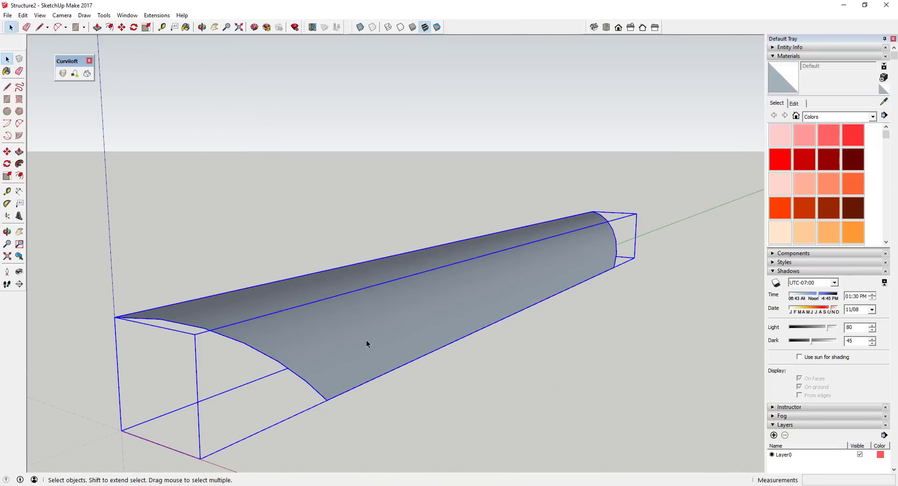
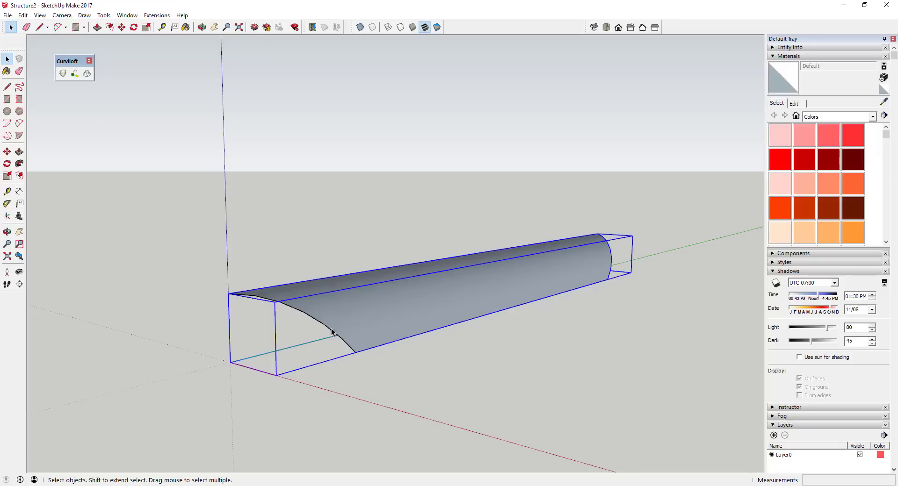
Step: Select all segments of the diagonal curve at the surface's near end and weld them into one curve
{"action": "left_click", "coordinate": [336, 333]}
{"action": "middle_click_drag", "start_coordinate": [336, 333], "coordinate": [257, 357]}
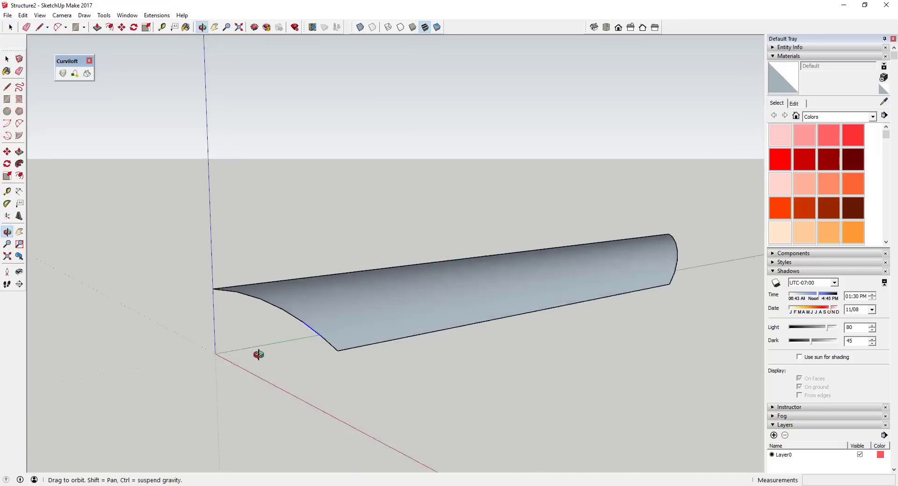
{"action": "scroll", "coordinate": [164, 271], "scroll_direction": "up", "scroll_amount": 3}
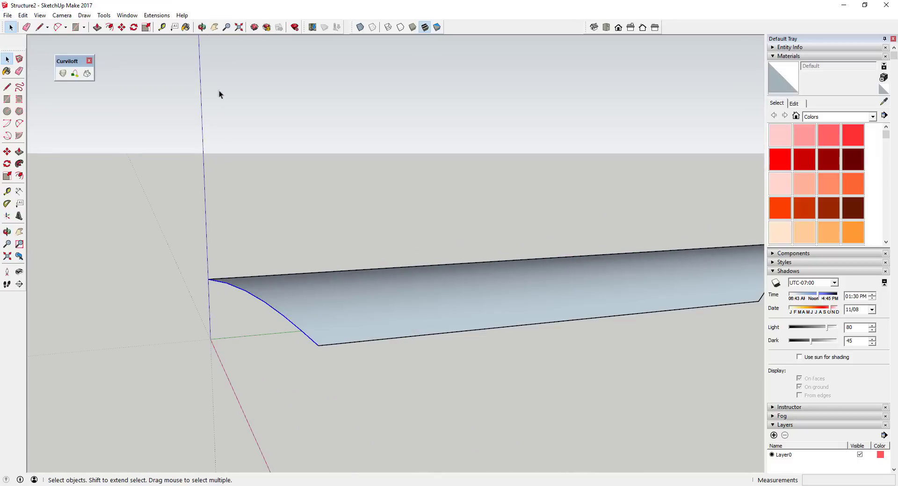
{"action": "left_click", "coordinate": [156, 15]}
{"action": "left_click", "coordinate": [161, 34]}
{"action": "scroll", "coordinate": [290, 323], "scroll_direction": "down", "scroll_amount": 2}
{"action": "scroll", "coordinate": [267, 293], "scroll_direction": "up", "scroll_amount": 3}
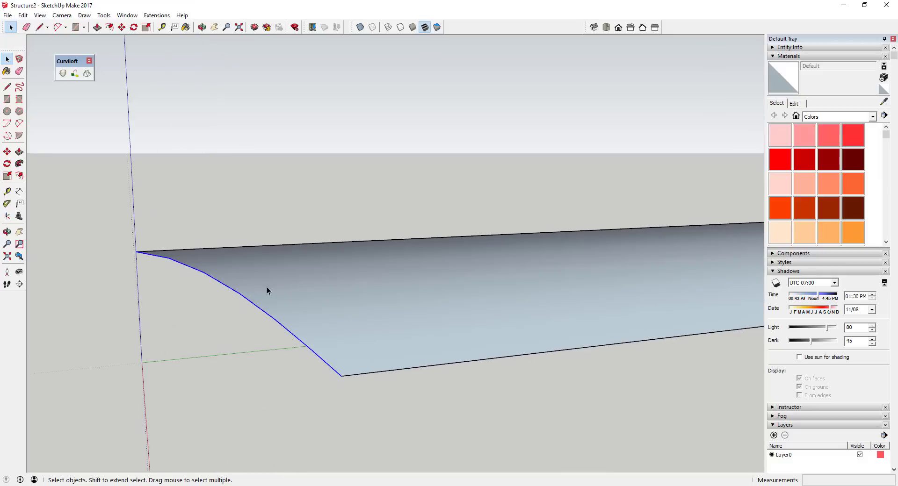
Step: Unhide all hidden objects to bring back the gridded cylinder around the skinned surface
{"action": "middle_click_drag", "start_coordinate": [311, 315], "coordinate": [519, 290]}
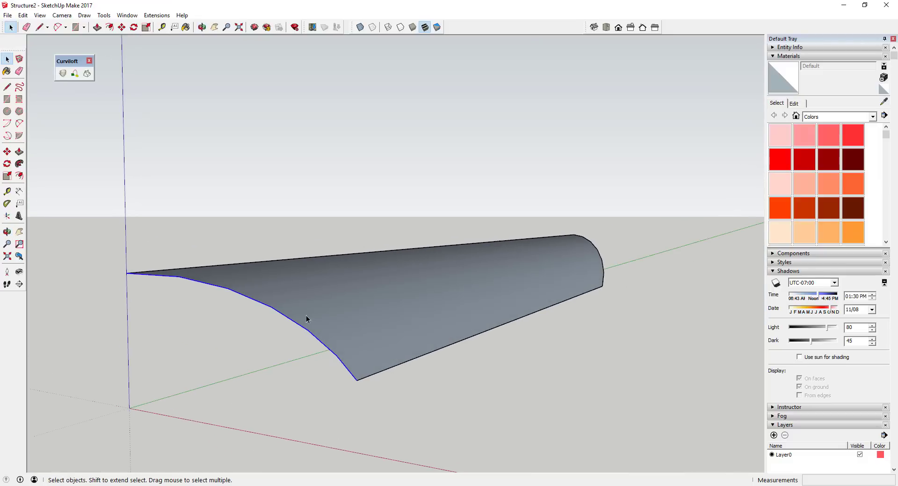
{"action": "scroll", "coordinate": [318, 325], "scroll_direction": "down", "scroll_amount": 1}
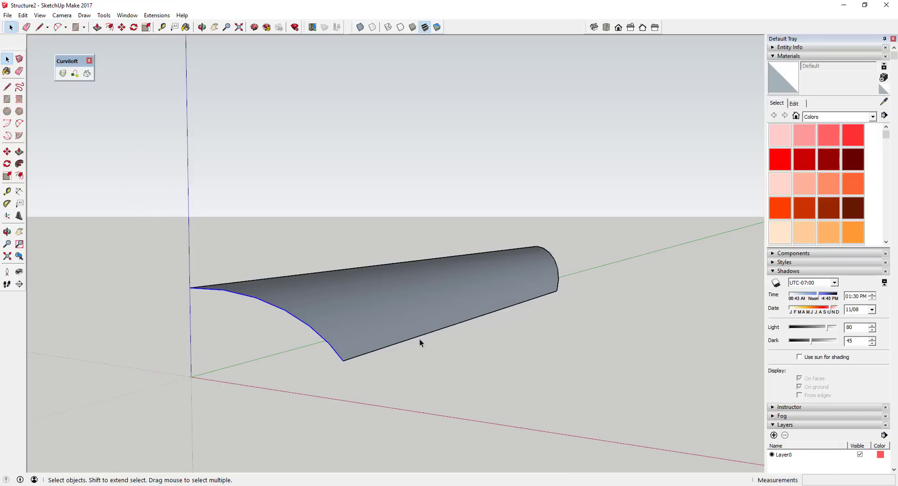
{"action": "left_click", "coordinate": [22, 16]}
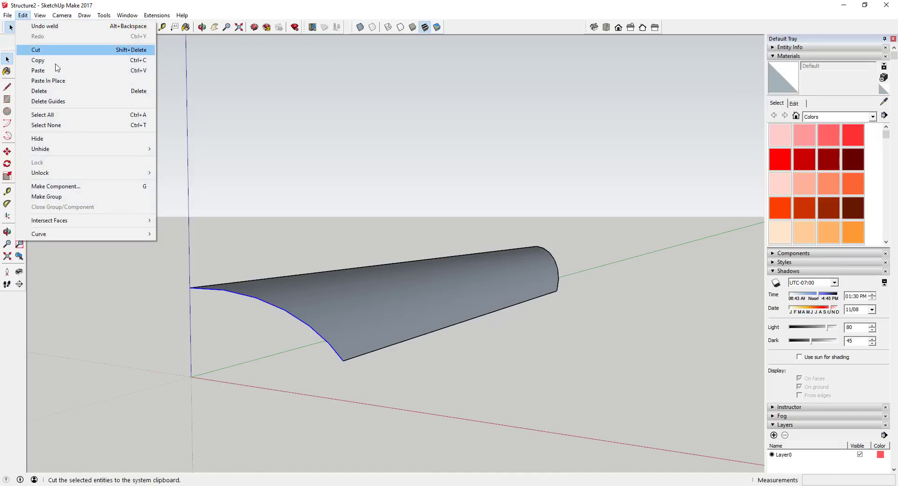
{"action": "mouse_move", "coordinate": [96, 148]}
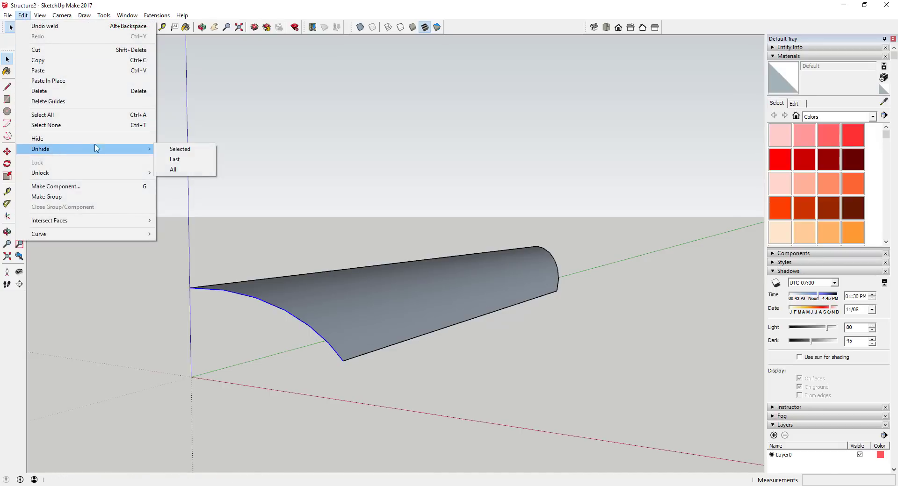
{"action": "left_click", "coordinate": [201, 169]}
{"action": "middle_click_drag", "start_coordinate": [509, 316], "coordinate": [724, 281]}
{"action": "scroll", "coordinate": [724, 281], "scroll_direction": "up", "scroll_amount": 2}
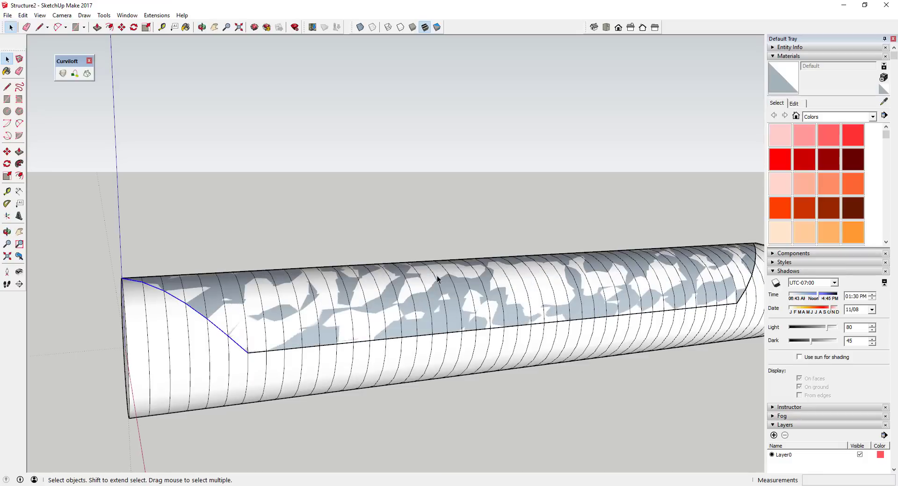
{"action": "scroll", "coordinate": [517, 283], "scroll_direction": "down", "scroll_amount": 2}
{"action": "scroll", "coordinate": [346, 299], "scroll_direction": "up", "scroll_amount": 2}
{"action": "middle_click_drag", "start_coordinate": [346, 299], "coordinate": [270, 316]}
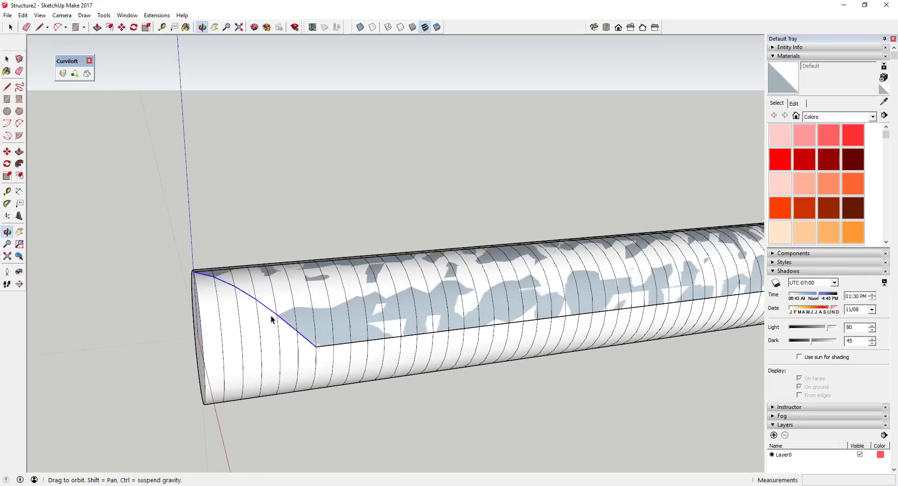
Step: Copy the welded near-end diagonal curve to the next grid line along the surface's lower edge and array it x48
{"action": "right_click", "coordinate": [287, 322]}
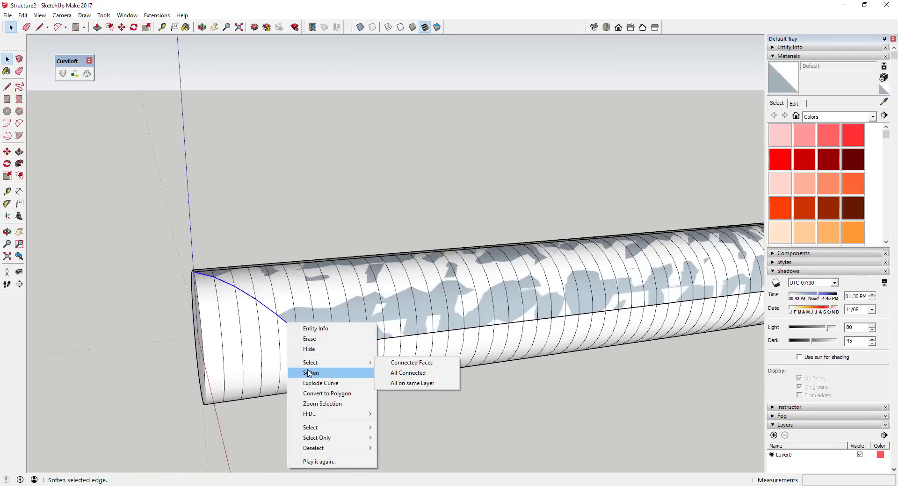
{"action": "key", "text": "Escape"}
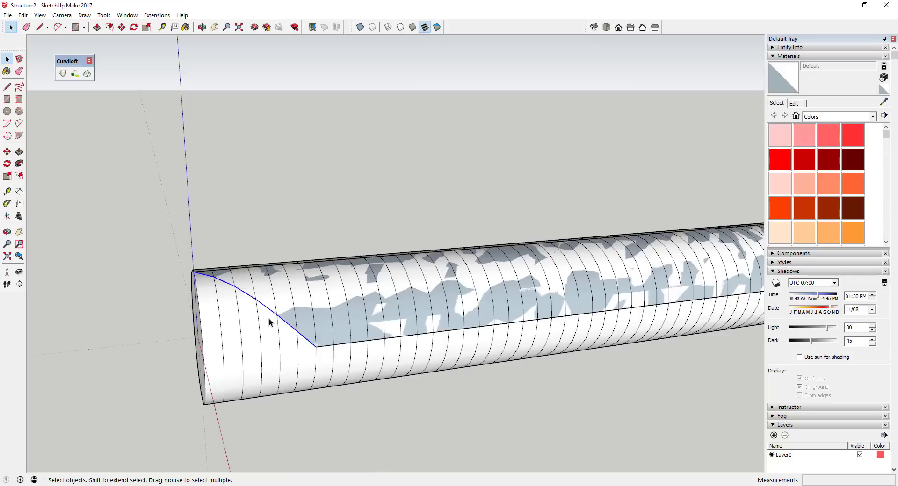
{"action": "middle_click_drag", "start_coordinate": [269, 321], "coordinate": [386, 303]}
{"action": "key", "text": "m"}
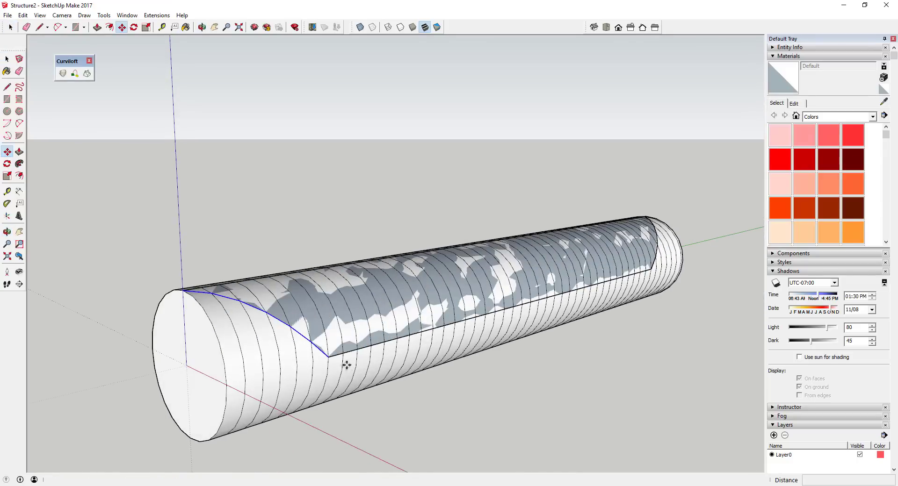
{"action": "key", "text": "space"}
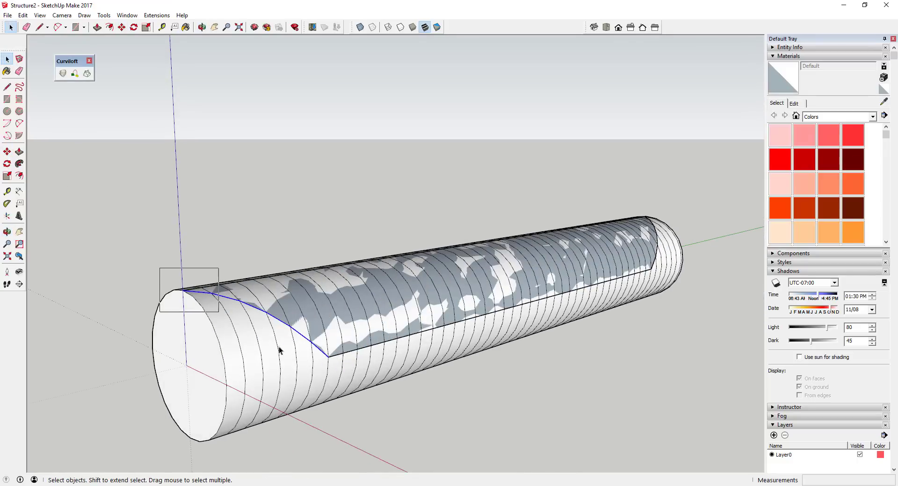
{"action": "key", "text": "m"}
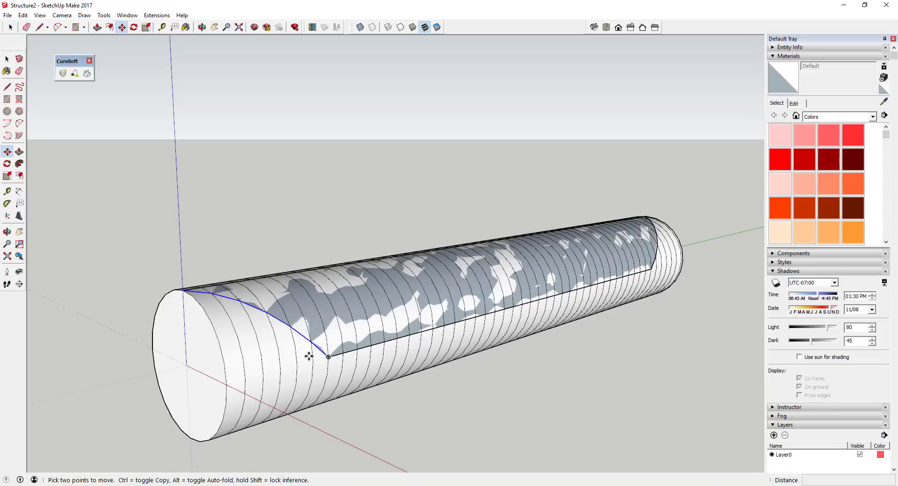
{"action": "left_click", "coordinate": [328, 356]}
{"action": "left_click", "coordinate": [343, 353]}
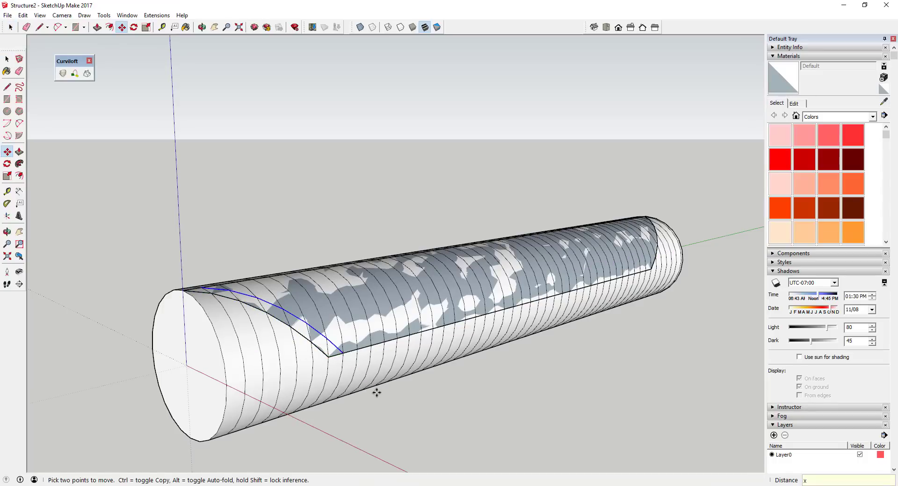
{"action": "key", "text": "Return"}
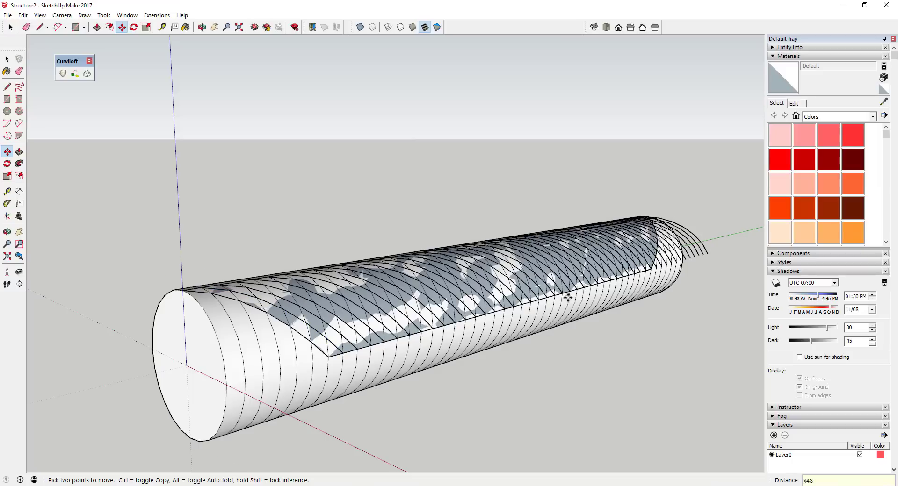
Step: Hide the gridded cylinder group around the skinned surface and its array of curves
{"action": "key", "text": "space"}
{"action": "right_click", "coordinate": [297, 361]}
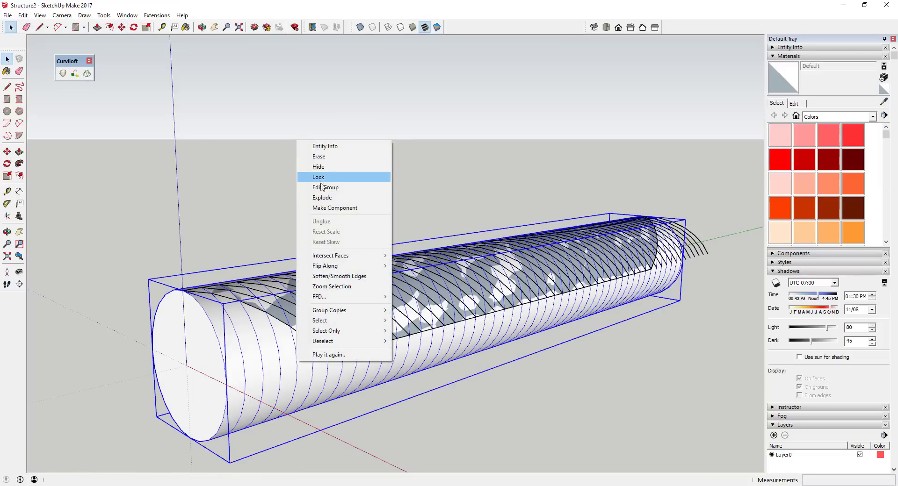
{"action": "left_click", "coordinate": [319, 167]}
Step: Copy the far-end edge curve from inside the surface group and paste it in place outside the group
{"action": "right_click", "coordinate": [343, 341]}
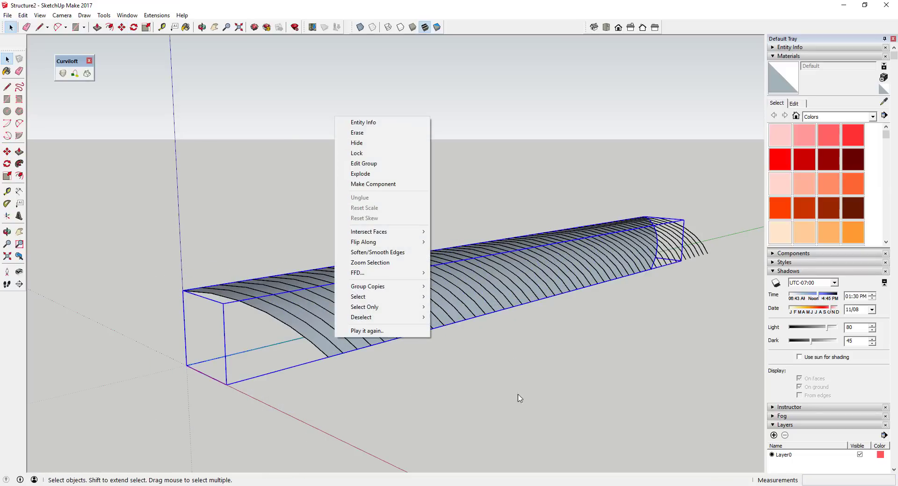
{"action": "scroll", "coordinate": [519, 396], "scroll_direction": "up", "scroll_amount": 5}
{"action": "middle_click_drag", "start_coordinate": [583, 253], "coordinate": [692, 234]}
{"action": "double_click", "coordinate": [644, 266]}
{"action": "left_click_drag", "start_coordinate": [559, 164], "coordinate": [629, 380]}
{"action": "middle_click_drag", "start_coordinate": [630, 381], "coordinate": [524, 225]}
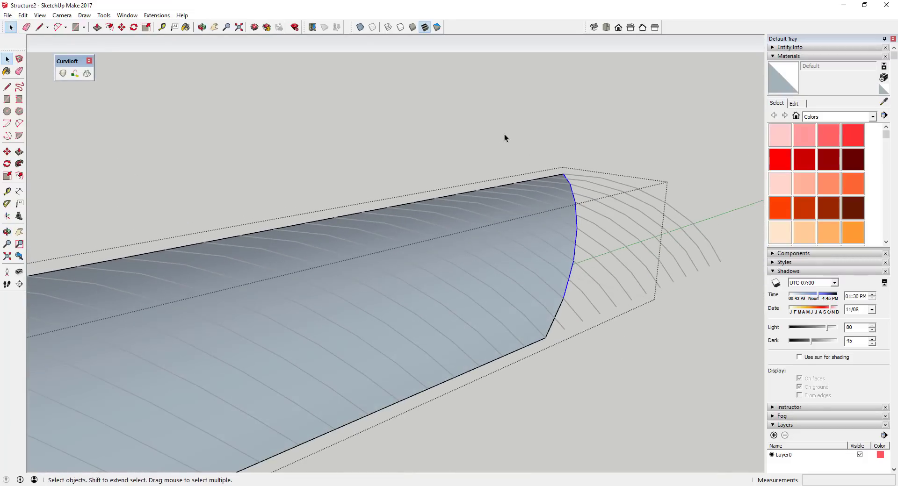
{"action": "left_click_drag", "start_coordinate": [523, 145], "coordinate": [567, 301]}
{"action": "left_click", "coordinate": [22, 15]}
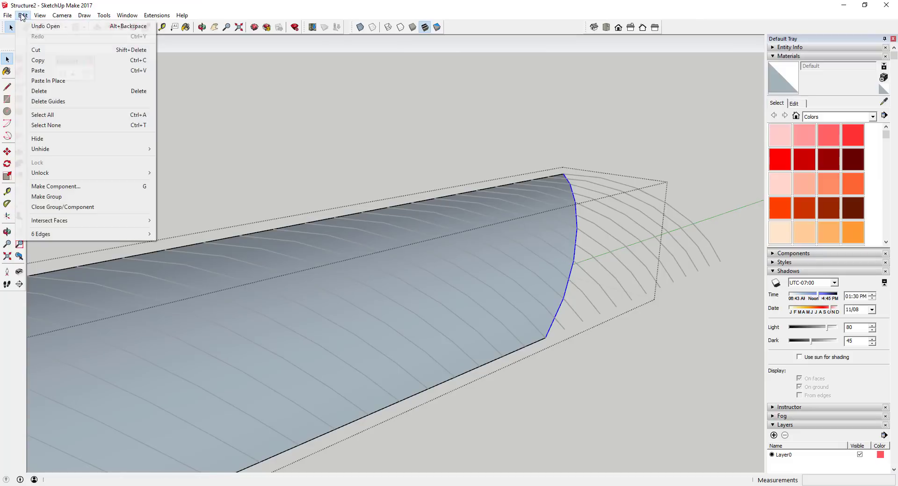
{"action": "left_click", "coordinate": [360, 124]}
{"action": "left_click", "coordinate": [23, 15]}
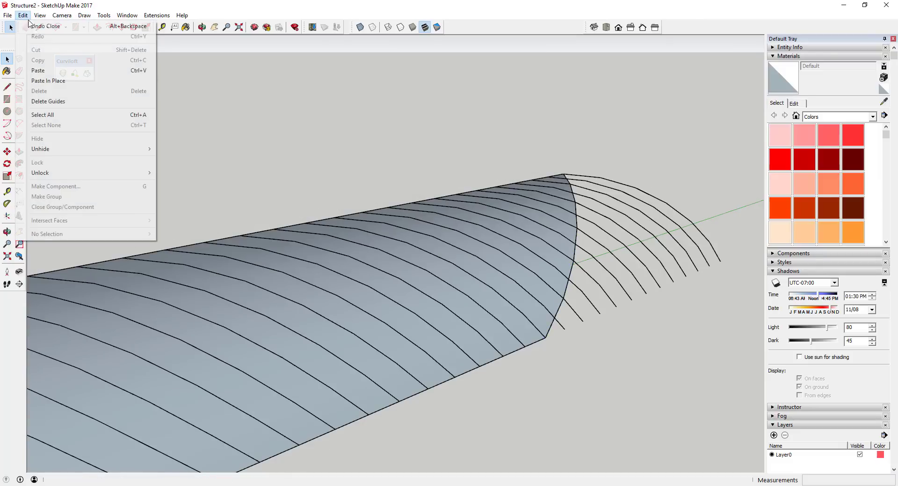
{"action": "left_click", "coordinate": [52, 80]}
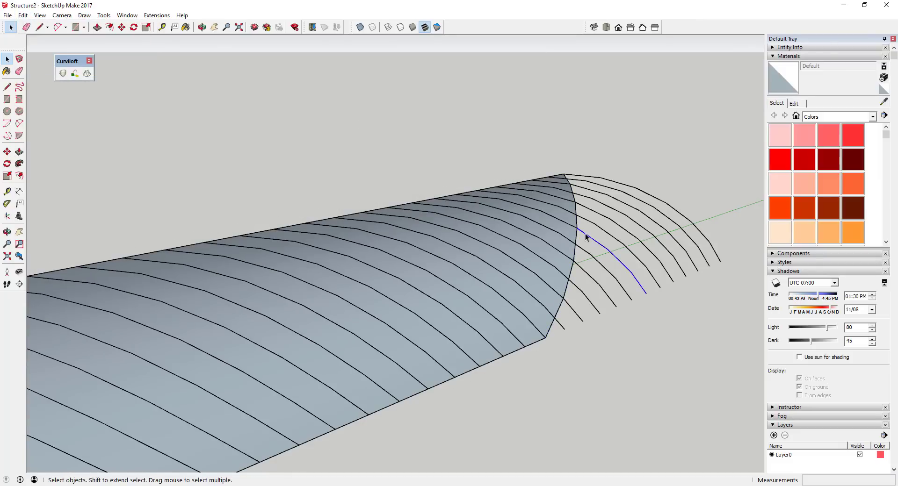
Step: Erase the parts of the arrayed curves that overhang beyond the surface's far end
{"action": "key", "text": "e"}
{"action": "mouse_move", "coordinate": [615, 148]}
{"action": "left_mouse_down"}
{"action": "mouse_move", "coordinate": [596, 252]}
{"action": "mouse_move", "coordinate": [566, 325]}
{"action": "left_mouse_up"}
{"action": "left_click_drag", "start_coordinate": [634, 194], "coordinate": [641, 179]}
{"action": "scroll", "coordinate": [580, 218], "scroll_direction": "down", "scroll_amount": 2}
{"action": "key", "text": "space"}
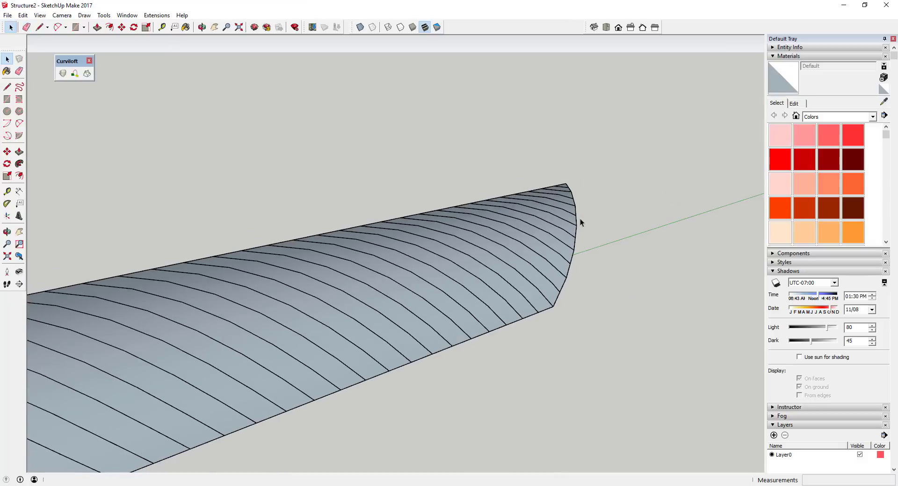
{"action": "scroll", "coordinate": [579, 219], "scroll_direction": "down", "scroll_amount": 2}
{"action": "mouse_move", "coordinate": [576, 221]}
{"action": "middle_mouse_down"}
{"action": "mouse_move", "coordinate": [575, 209]}
{"action": "mouse_move", "coordinate": [573, 254]}
{"action": "mouse_move", "coordinate": [536, 197]}
{"action": "middle_mouse_up"}
Step: Delete the pasted edge curve at the surface's far end and hide the surface group
{"action": "left_click_drag", "start_coordinate": [519, 162], "coordinate": [588, 272]}
{"action": "left_click", "coordinate": [607, 264]}
{"action": "middle_click_drag", "start_coordinate": [602, 265], "coordinate": [626, 277]}
{"action": "left_click", "coordinate": [608, 282]}
{"action": "scroll", "coordinate": [650, 288], "scroll_direction": "down", "scroll_amount": 6}
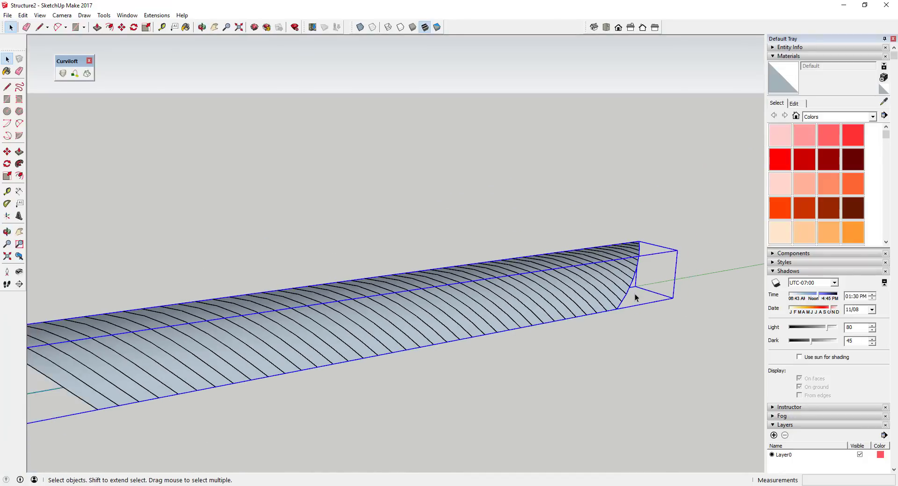
{"action": "right_click", "coordinate": [395, 339]}
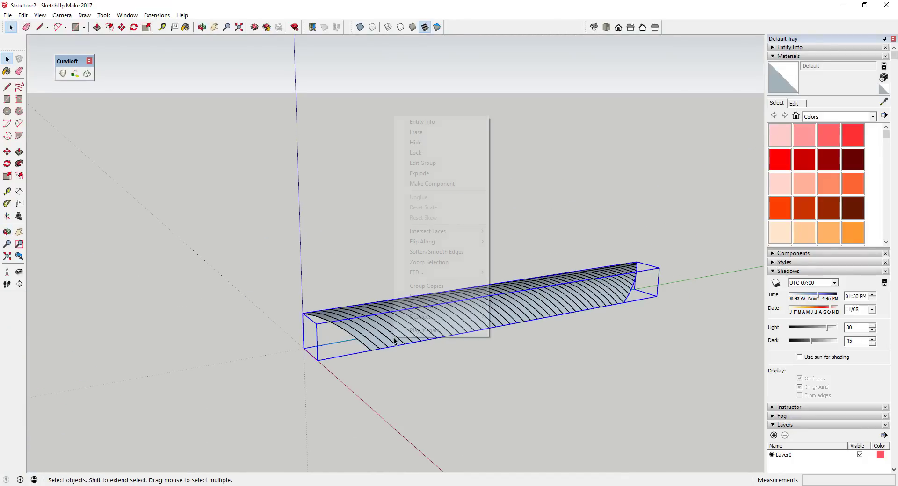
{"action": "left_click", "coordinate": [417, 144]}
Step: Select all the trimmed diagonal curves and make them a group
{"action": "scroll", "coordinate": [449, 332], "scroll_direction": "up", "scroll_amount": 1}
{"action": "middle_click_drag", "start_coordinate": [450, 332], "coordinate": [285, 297]}
{"action": "left_click_drag", "start_coordinate": [257, 269], "coordinate": [581, 374]}
{"action": "scroll", "coordinate": [531, 321], "scroll_direction": "up", "scroll_amount": 2}
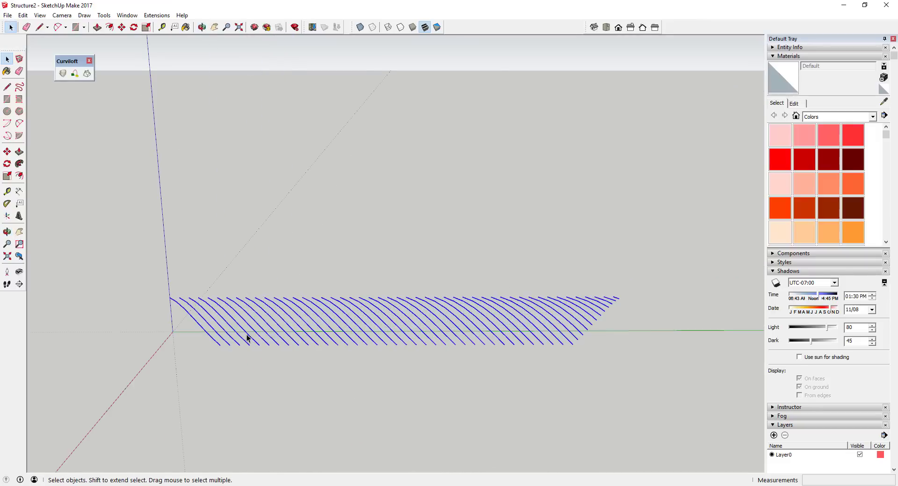
{"action": "right_click", "coordinate": [557, 327]}
{"action": "left_click", "coordinate": [595, 189]}
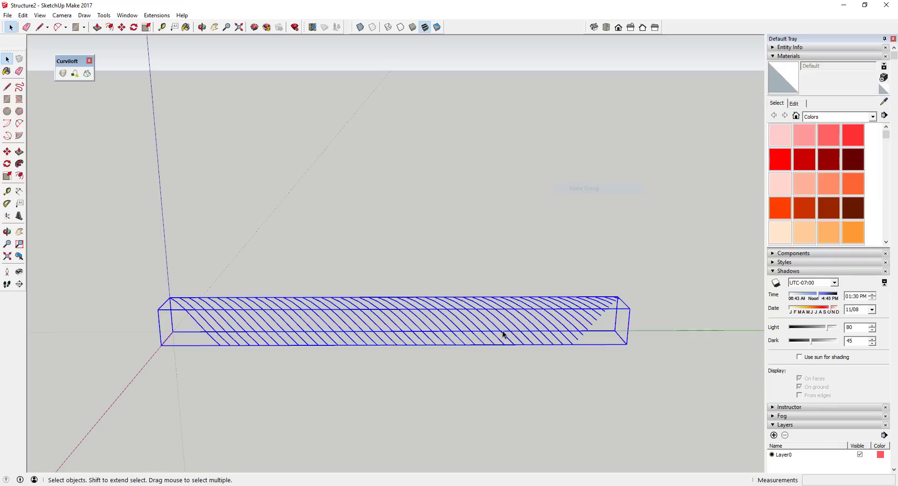
Step: Unhide all objects and hide only the gridded cylinder group again
{"action": "middle_click_drag", "start_coordinate": [503, 334], "coordinate": [477, 324]}
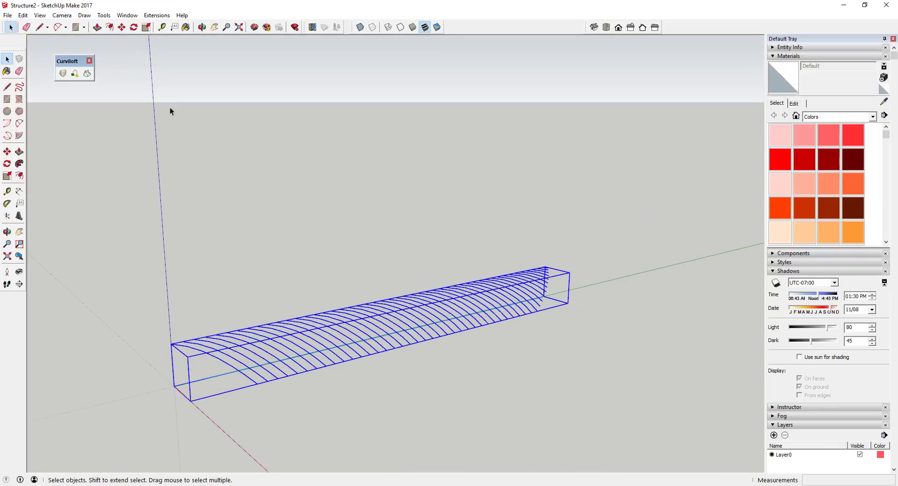
{"action": "left_click", "coordinate": [23, 15]}
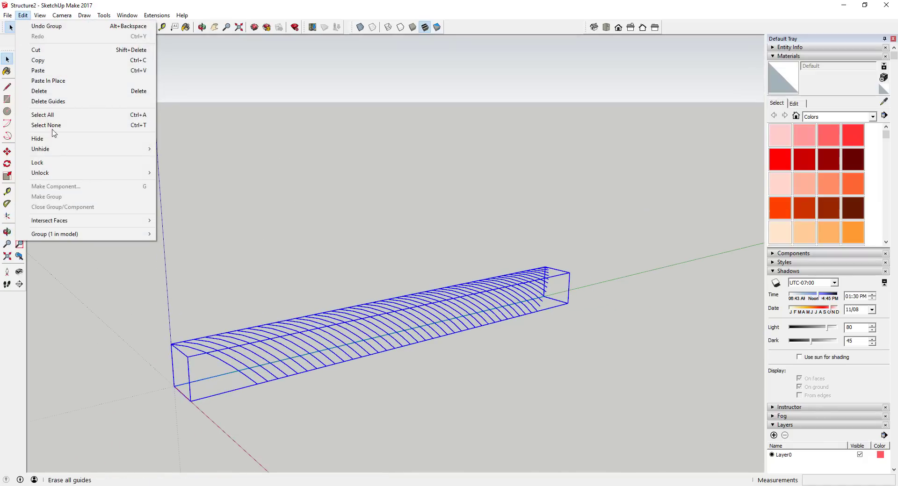
{"action": "mouse_move", "coordinate": [56, 149]}
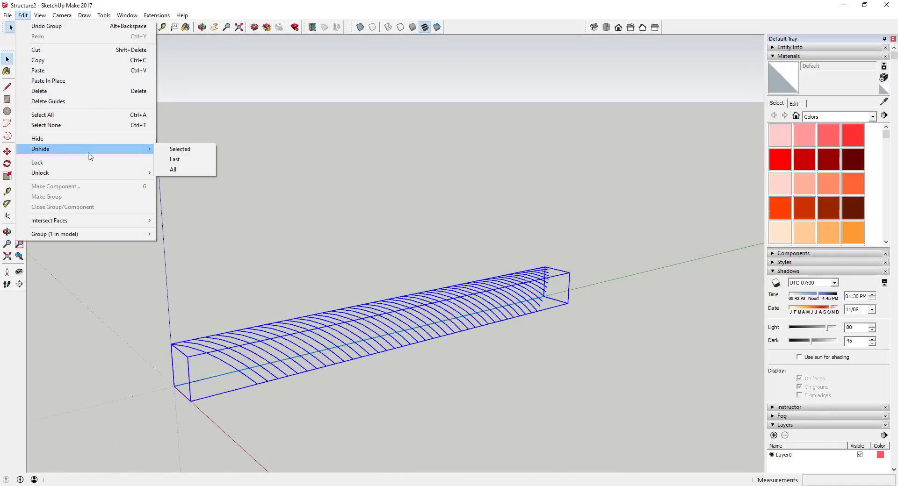
{"action": "left_click", "coordinate": [173, 170]}
{"action": "scroll", "coordinate": [545, 288], "scroll_direction": "up", "scroll_amount": 4}
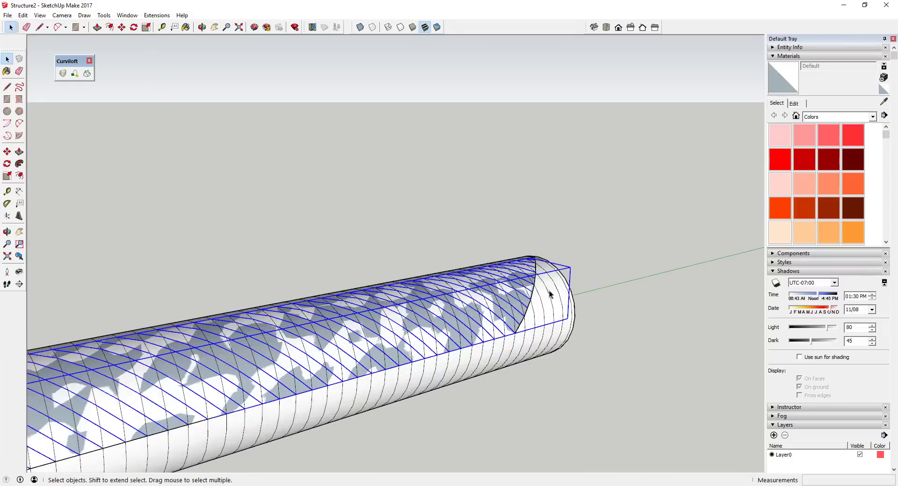
{"action": "right_click", "coordinate": [561, 364]}
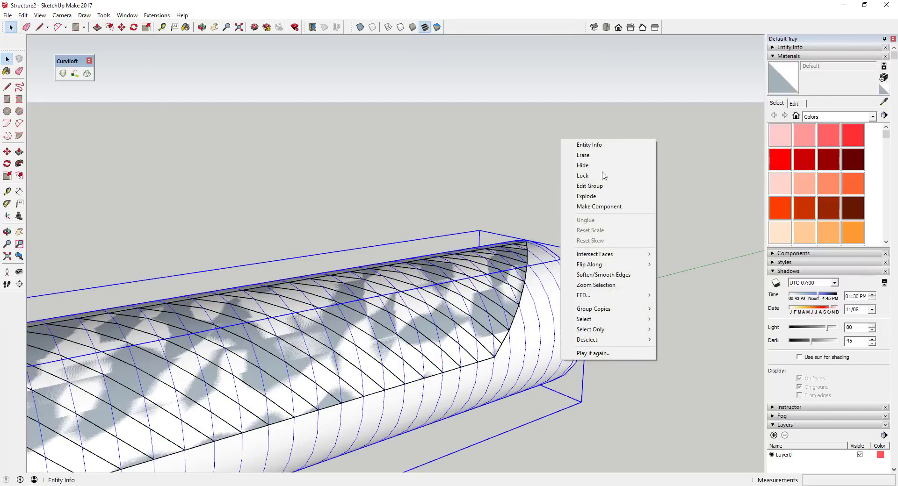
{"action": "left_click", "coordinate": [587, 165]}
Step: Copy the surface group's far-end edge curve, paste it in place outside the group and weld it into one curve
{"action": "double_click", "coordinate": [529, 302]}
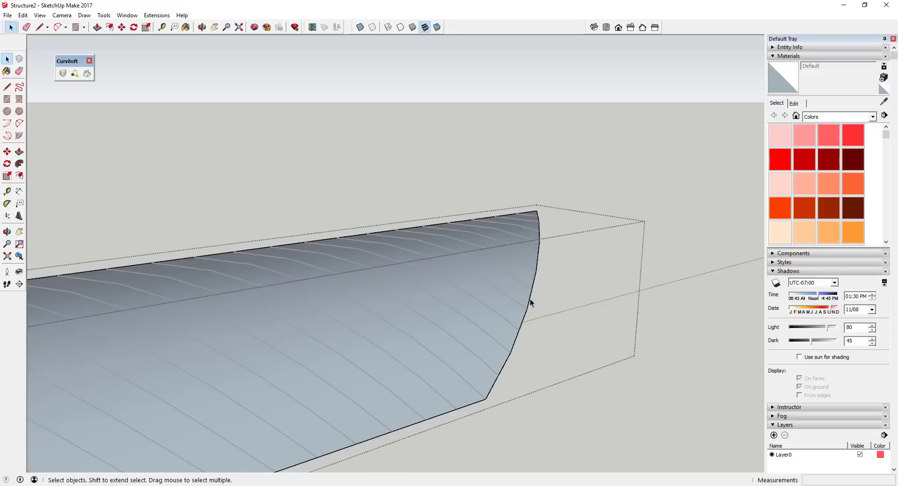
{"action": "left_click_drag", "start_coordinate": [422, 155], "coordinate": [624, 445]}
{"action": "left_click", "coordinate": [620, 358]}
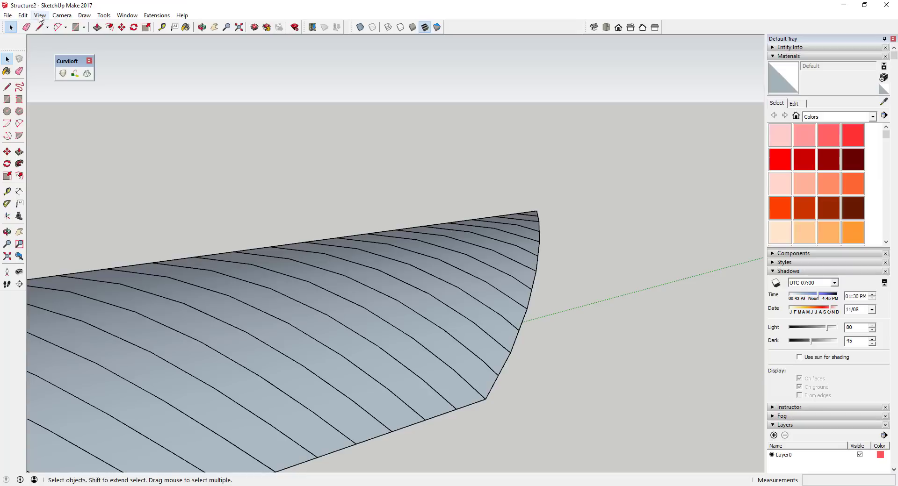
{"action": "left_click", "coordinate": [23, 15]}
{"action": "left_click", "coordinate": [61, 81]}
{"action": "left_click", "coordinate": [156, 15]}
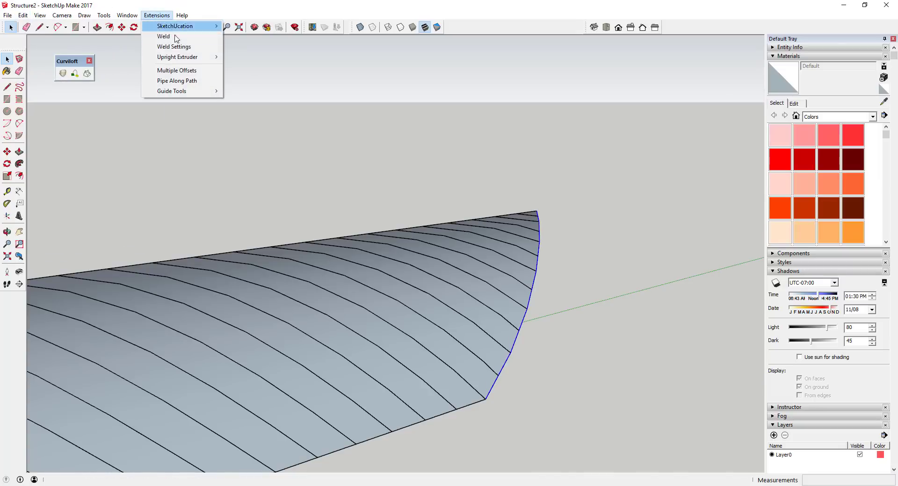
{"action": "left_click", "coordinate": [568, 279]}
Step: Copy the far-end curve to the adjacent diagonal's endpoint along the lower edge and array it x48 toward the near end
{"action": "middle_click_drag", "start_coordinate": [568, 278], "coordinate": [485, 190]}
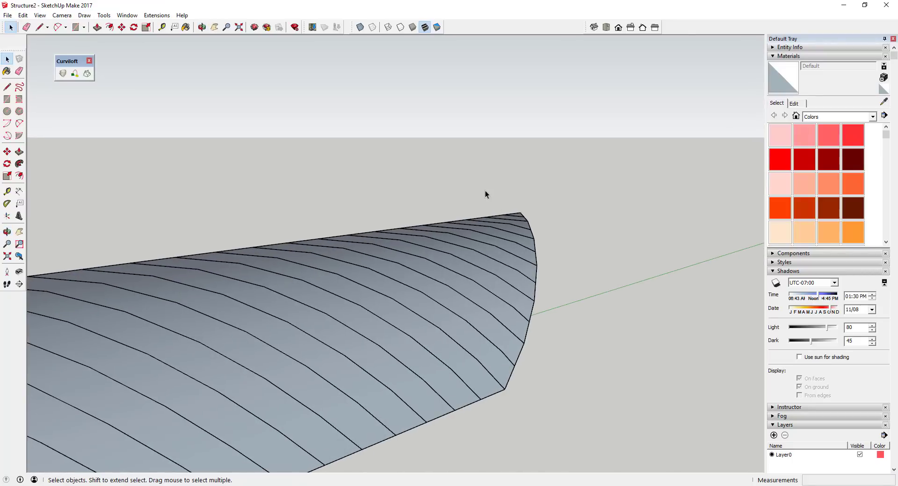
{"action": "left_click_drag", "start_coordinate": [481, 190], "coordinate": [571, 426]}
{"action": "middle_click_drag", "start_coordinate": [571, 426], "coordinate": [423, 374]}
{"action": "key", "text": "m"}
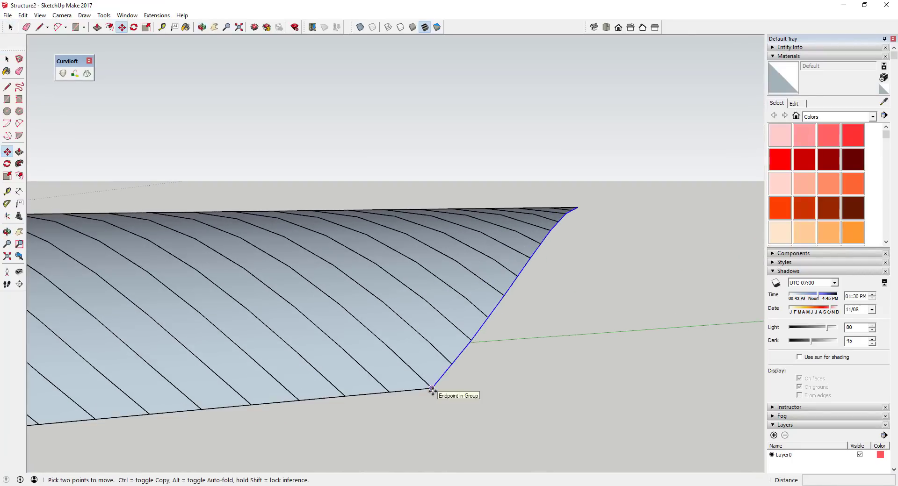
{"action": "key", "text": "ctrl"}
{"action": "left_click", "coordinate": [432, 389]}
{"action": "left_click", "coordinate": [385, 392]}
{"action": "scroll", "coordinate": [579, 352], "scroll_direction": "down", "scroll_amount": 6}
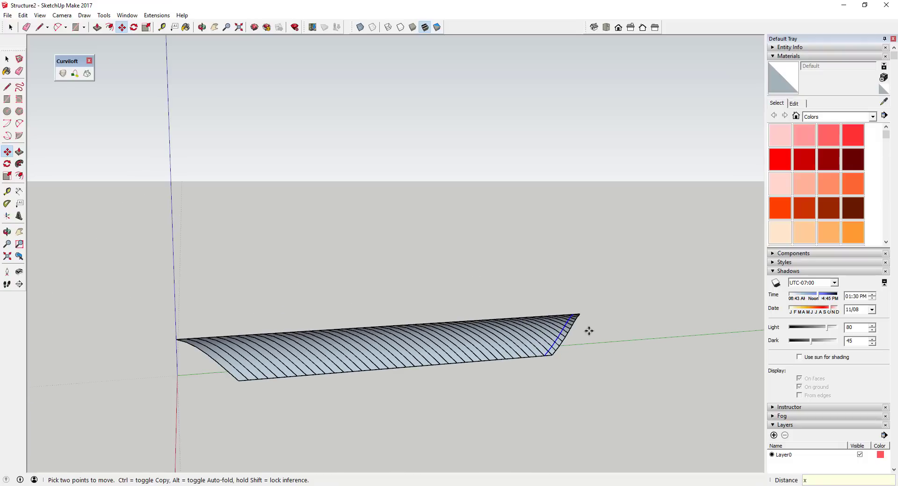
{"action": "key", "text": "Return"}
{"action": "key", "text": "space"}
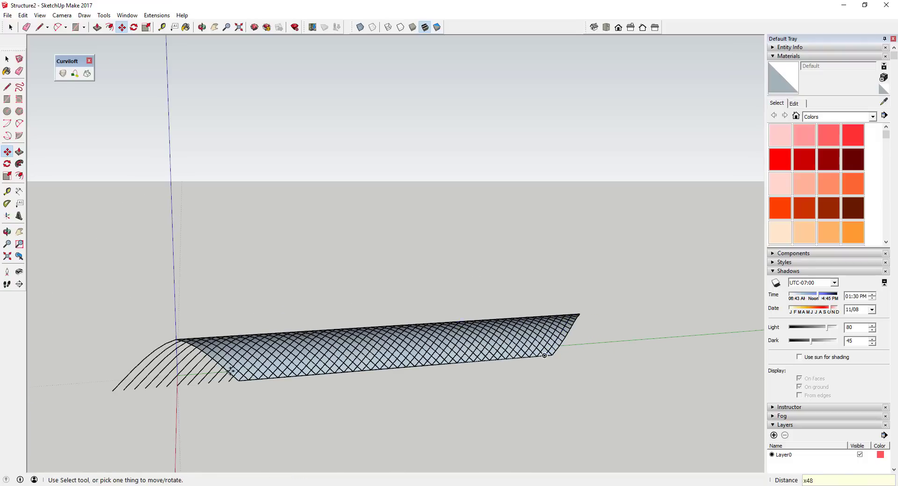
Step: Copy the surface group's near-end edge curve and paste it in place outside the group
{"action": "scroll", "coordinate": [114, 363], "scroll_direction": "up", "scroll_amount": 5}
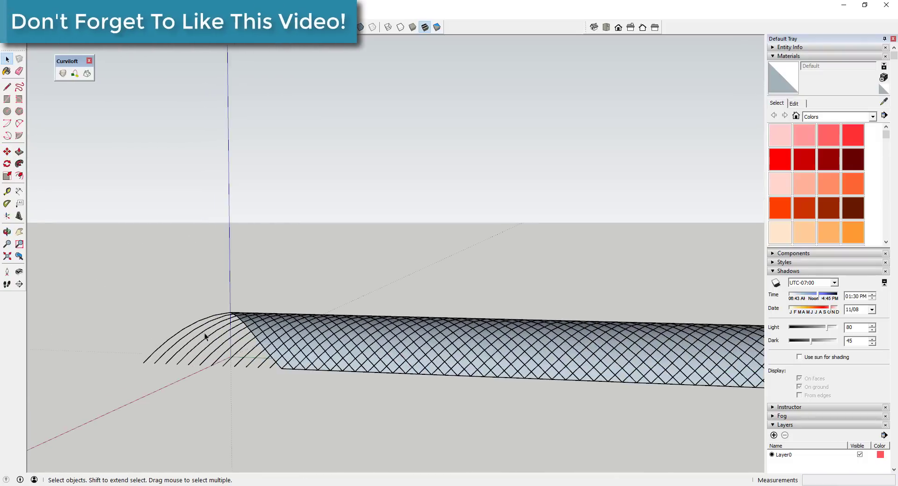
{"action": "left_click", "coordinate": [279, 337]}
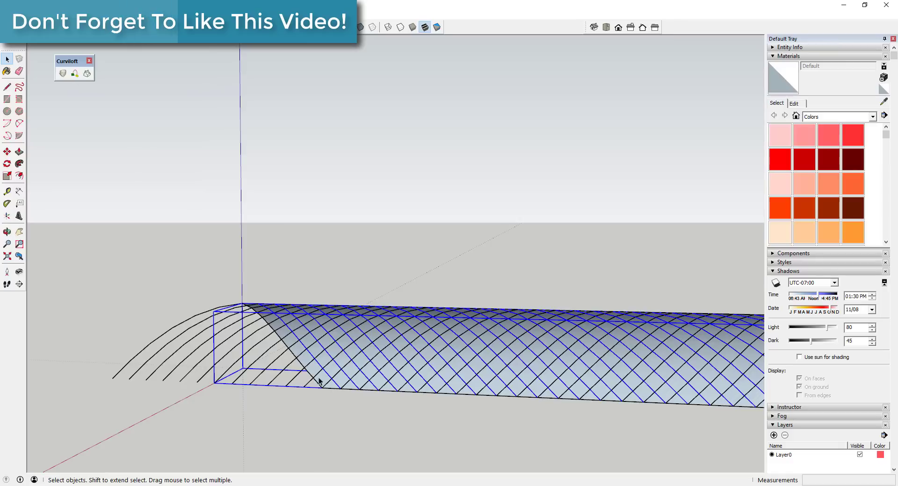
{"action": "double_click", "coordinate": [272, 341]}
{"action": "left_click", "coordinate": [314, 378]}
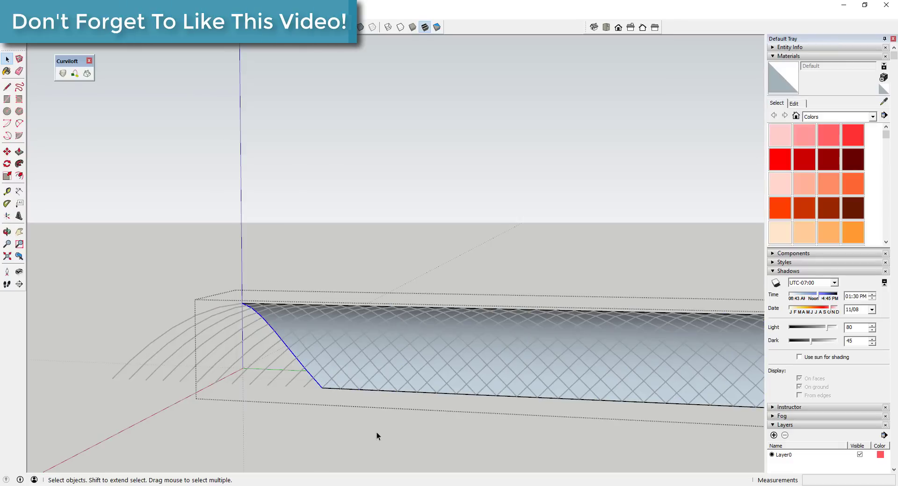
{"action": "left_click", "coordinate": [305, 409]}
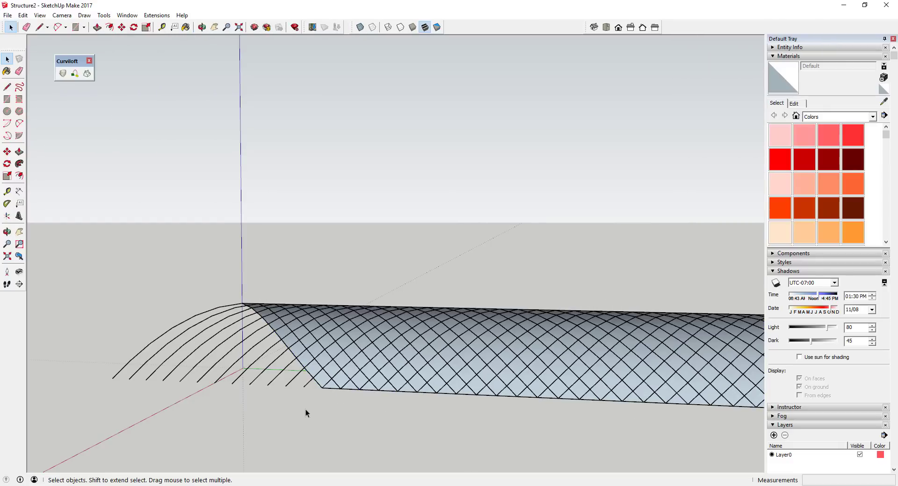
{"action": "left_click", "coordinate": [23, 15]}
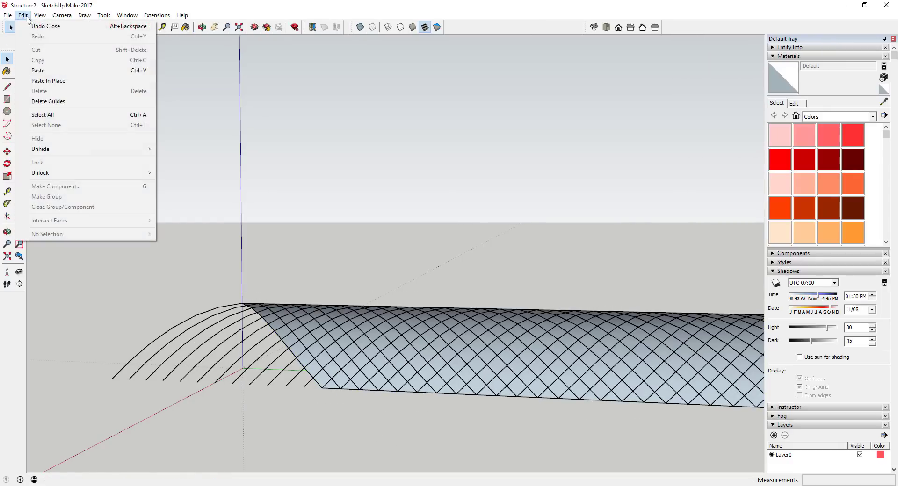
{"action": "left_click", "coordinate": [56, 81]}
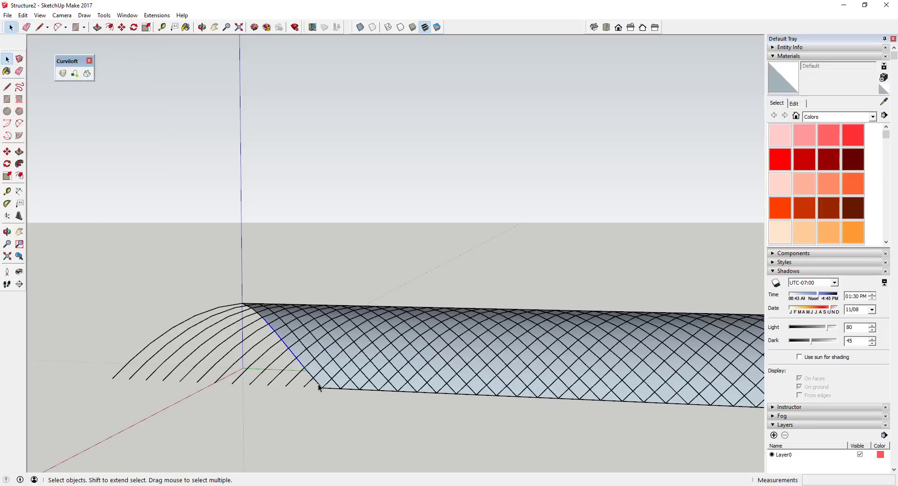
Step: Erase the arrayed curves' overhanging segments beyond the surface's near-end edge
{"action": "middle_click_drag", "start_coordinate": [320, 388], "coordinate": [263, 385]}
{"action": "key", "text": "e"}
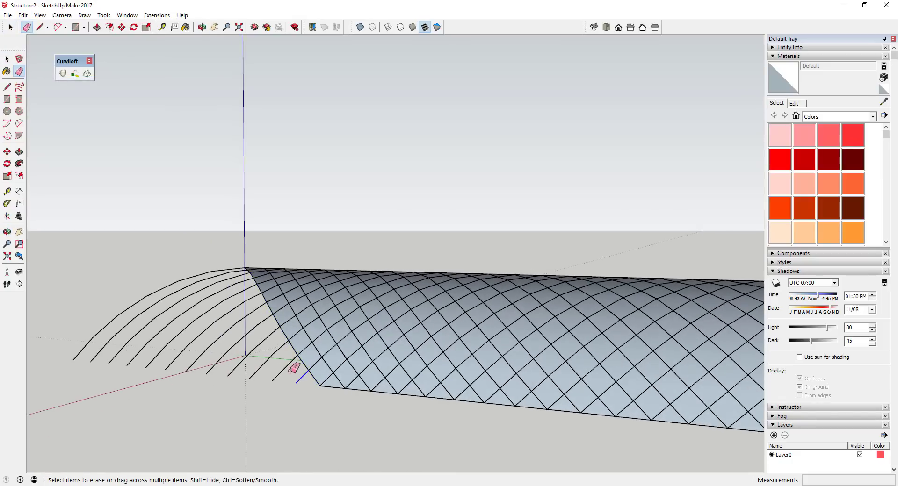
{"action": "left_click_drag", "start_coordinate": [293, 369], "coordinate": [206, 265]}
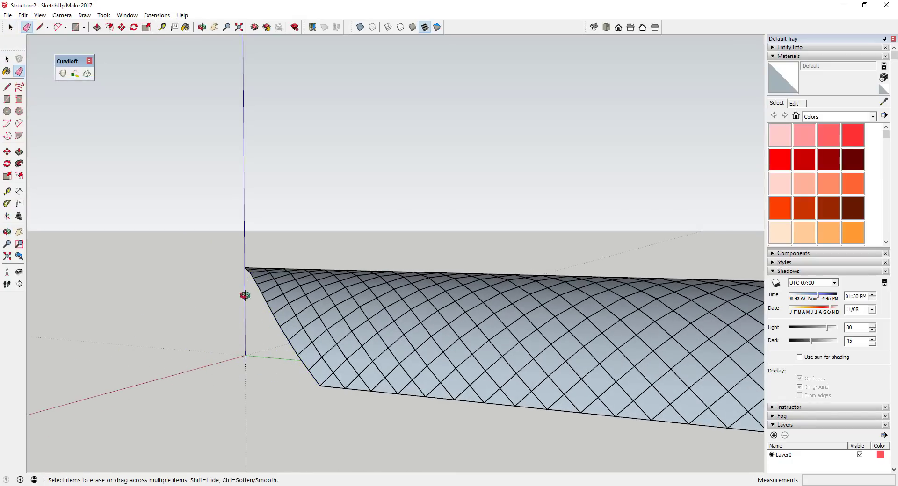
{"action": "middle_click_drag", "start_coordinate": [245, 295], "coordinate": [240, 240]}
{"action": "key", "text": "space"}
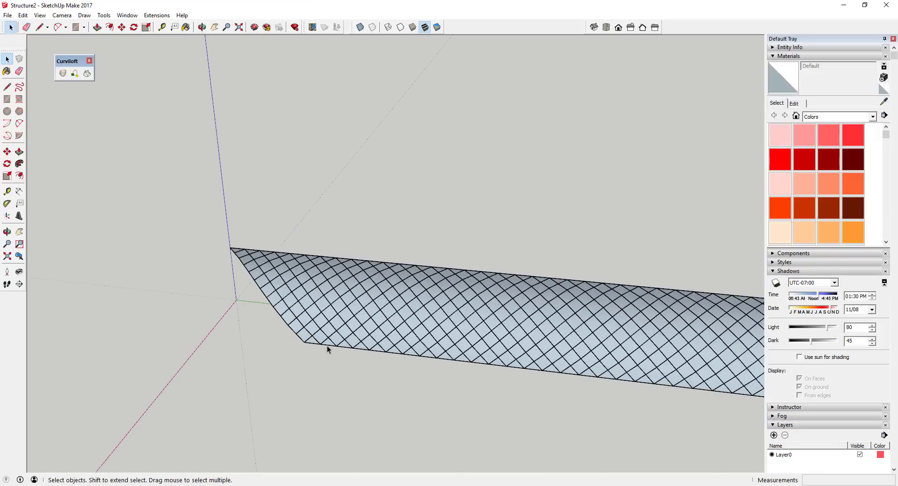
Step: Hide the skinned surface group so that only the crossing diagonal curves are shown
{"action": "scroll", "coordinate": [338, 347], "scroll_direction": "down", "scroll_amount": 4}
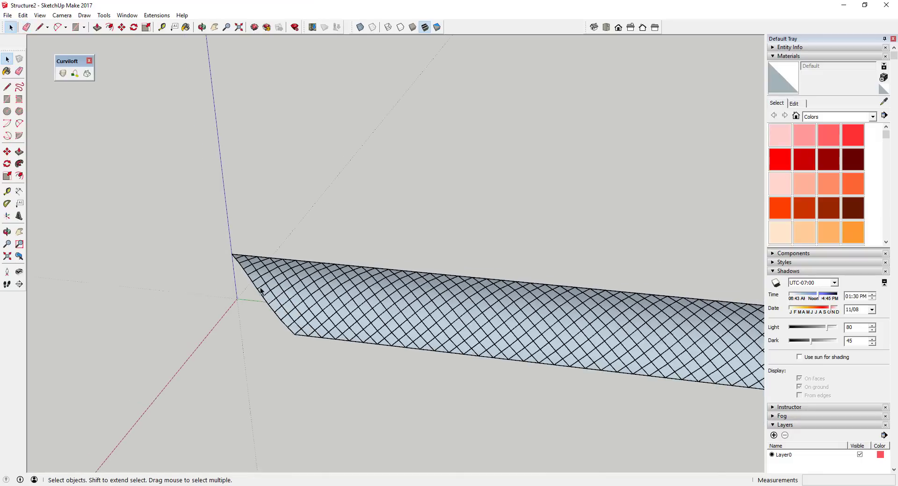
{"action": "middle_click_drag", "start_coordinate": [545, 328], "coordinate": [562, 335]}
{"action": "scroll", "coordinate": [561, 337], "scroll_direction": "up", "scroll_amount": 5}
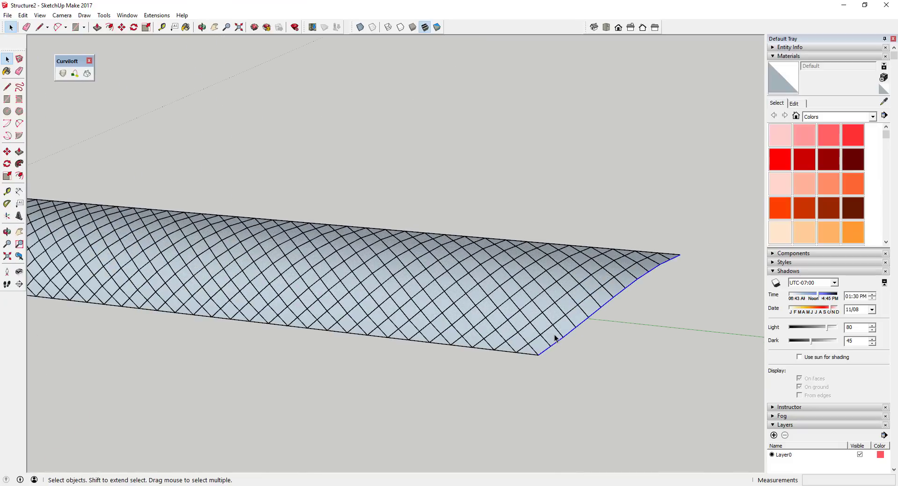
{"action": "right_click", "coordinate": [555, 338]}
{"action": "left_click", "coordinate": [584, 139]}
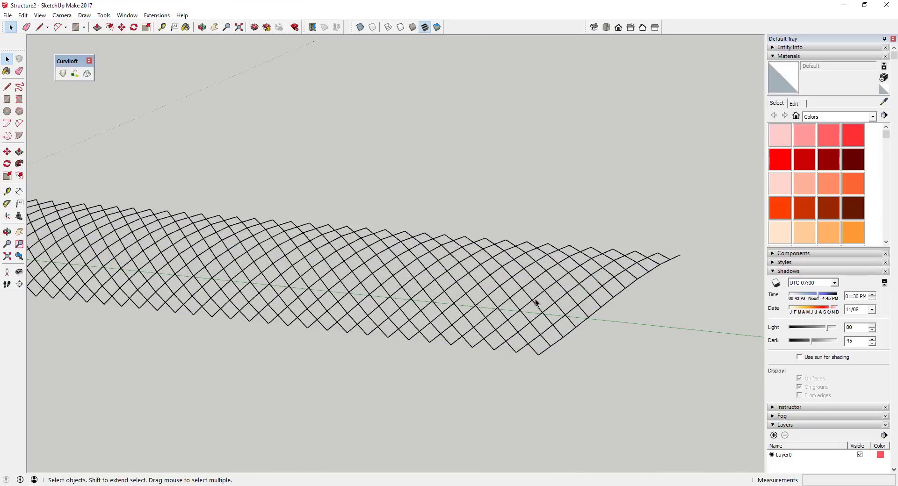
Step: Hide the grouped first set of diagonal curves, leaving only the newly arrayed set and the near-end curve
{"action": "scroll", "coordinate": [536, 302], "scroll_direction": "up", "scroll_amount": 1}
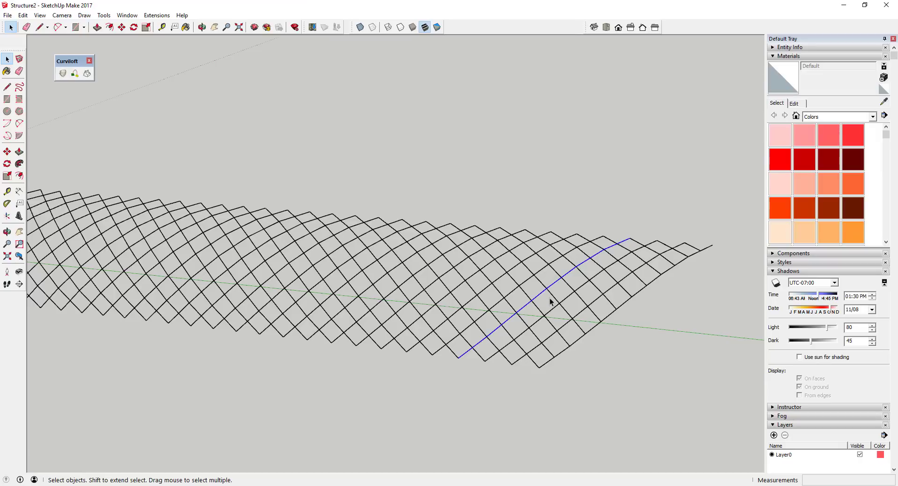
{"action": "scroll", "coordinate": [558, 309], "scroll_direction": "down", "scroll_amount": 2}
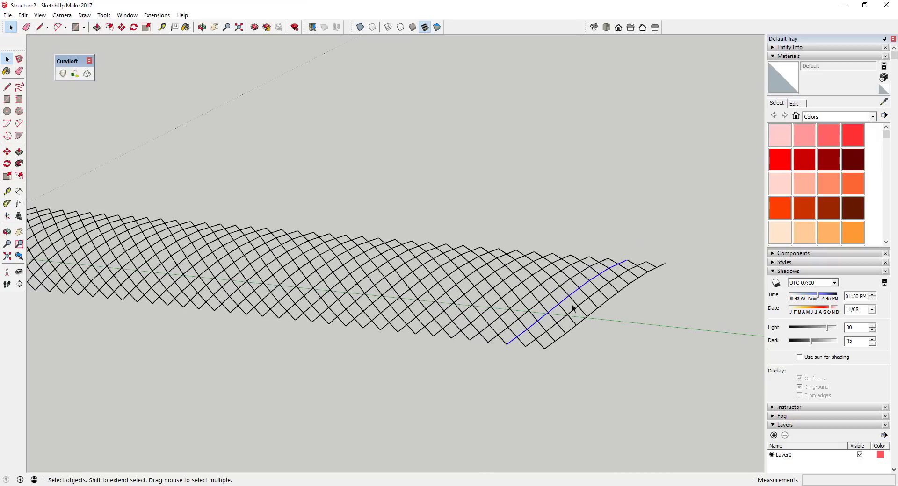
{"action": "left_click", "coordinate": [576, 305]}
{"action": "right_click", "coordinate": [575, 309]}
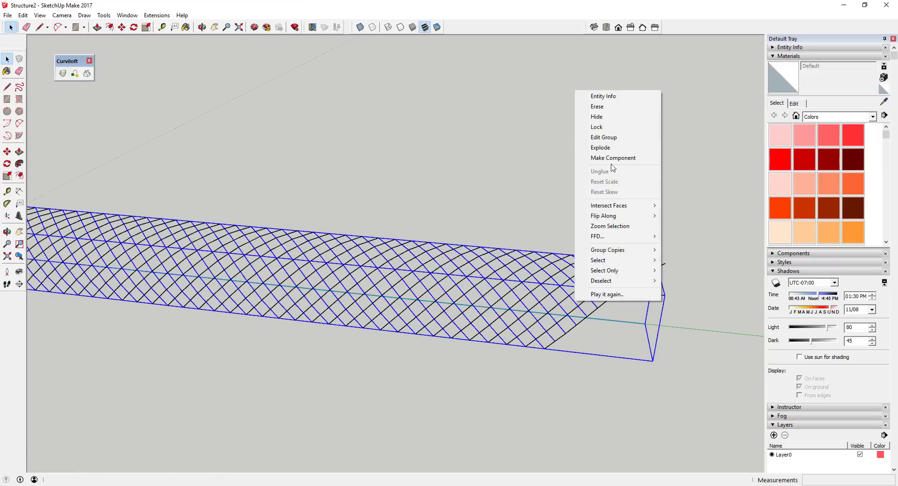
{"action": "left_click", "coordinate": [594, 116]}
Step: Erase the leftover stub at the upper end of the near-end edge curve
{"action": "scroll", "coordinate": [307, 262], "scroll_direction": "down", "scroll_amount": 3}
{"action": "scroll", "coordinate": [310, 270], "scroll_direction": "up", "scroll_amount": 4}
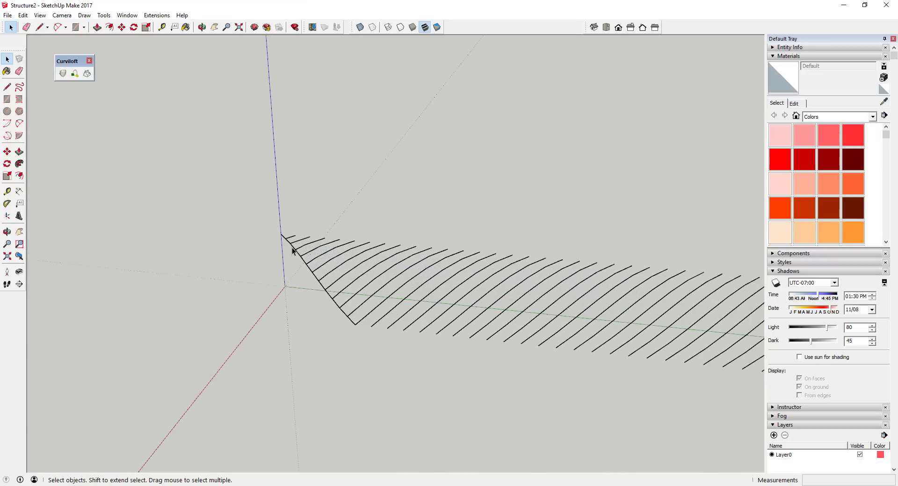
{"action": "key", "text": "e"}
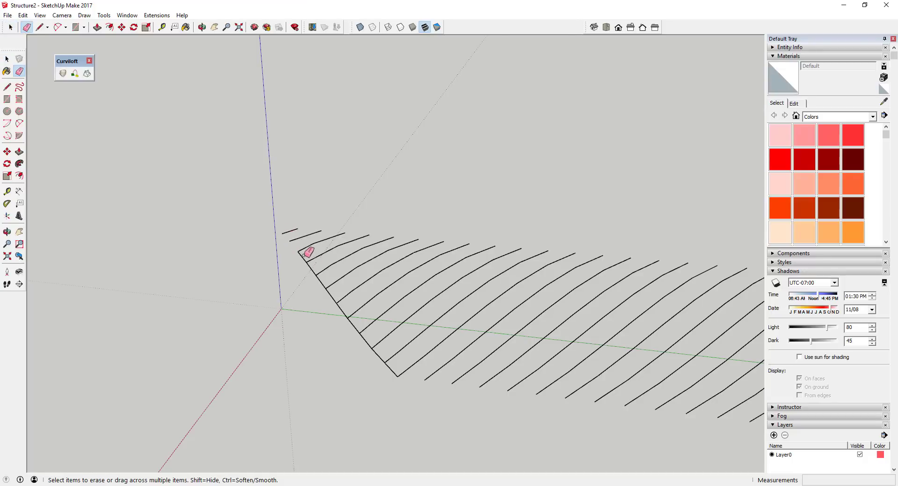
{"action": "scroll", "coordinate": [344, 270], "scroll_direction": "down", "scroll_amount": 5}
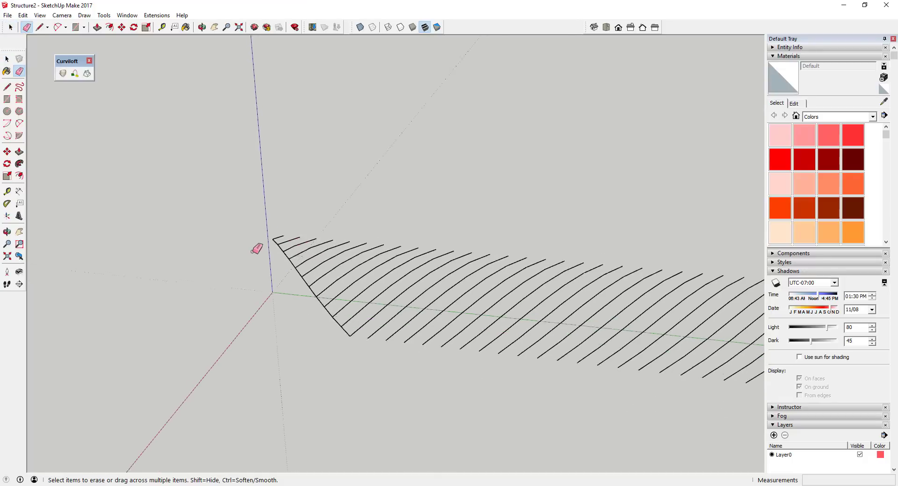
{"action": "scroll", "coordinate": [338, 253], "scroll_direction": "up", "scroll_amount": 1}
Step: Select all the remaining visible curves and make them a group
{"action": "key", "text": "space"}
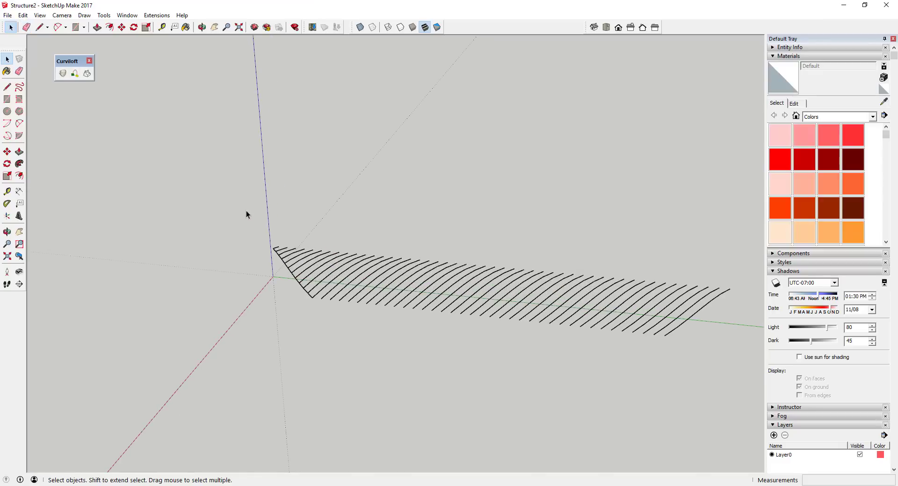
{"action": "left_click_drag", "start_coordinate": [247, 214], "coordinate": [745, 375]}
{"action": "right_click", "coordinate": [579, 291]}
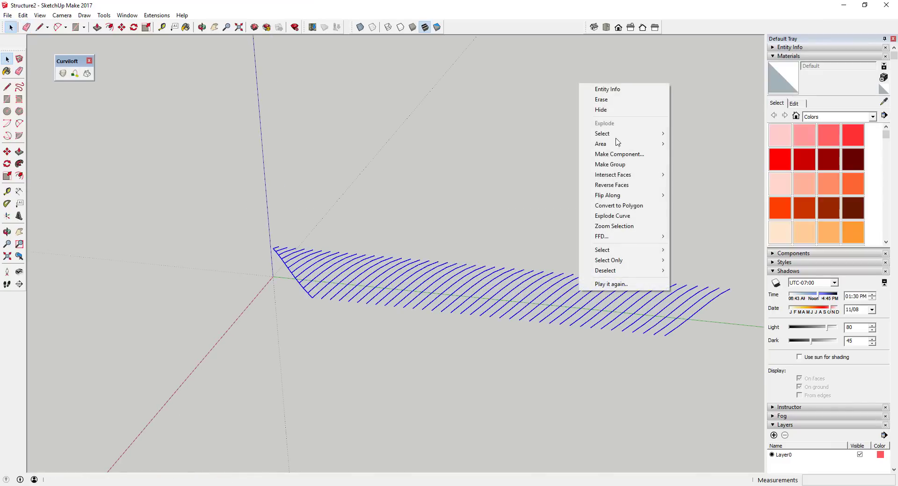
{"action": "left_click", "coordinate": [622, 165]}
{"action": "middle_click_drag", "start_coordinate": [321, 314], "coordinate": [560, 279]}
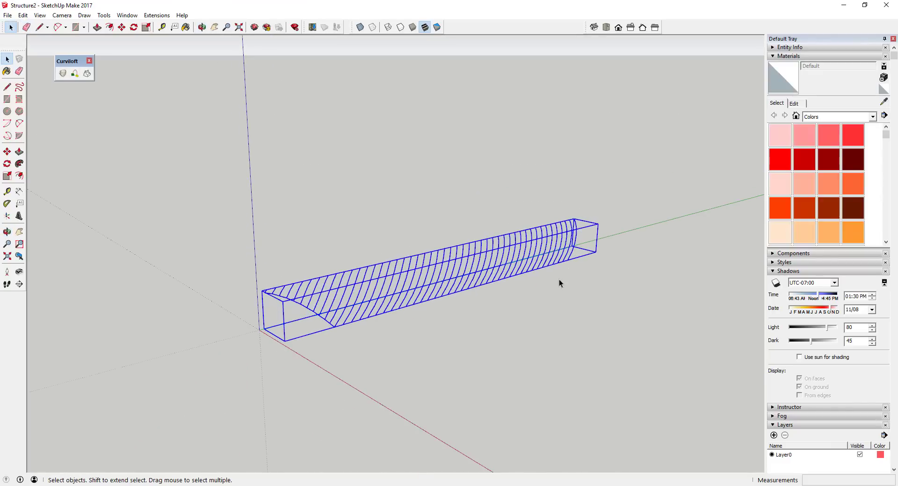
{"action": "scroll", "coordinate": [559, 280], "scroll_direction": "up", "scroll_amount": 3}
{"action": "scroll", "coordinate": [471, 280], "scroll_direction": "down", "scroll_amount": 3}
{"action": "scroll", "coordinate": [357, 275], "scroll_direction": "up", "scroll_amount": 2}
{"action": "scroll", "coordinate": [497, 307], "scroll_direction": "up", "scroll_amount": 2}
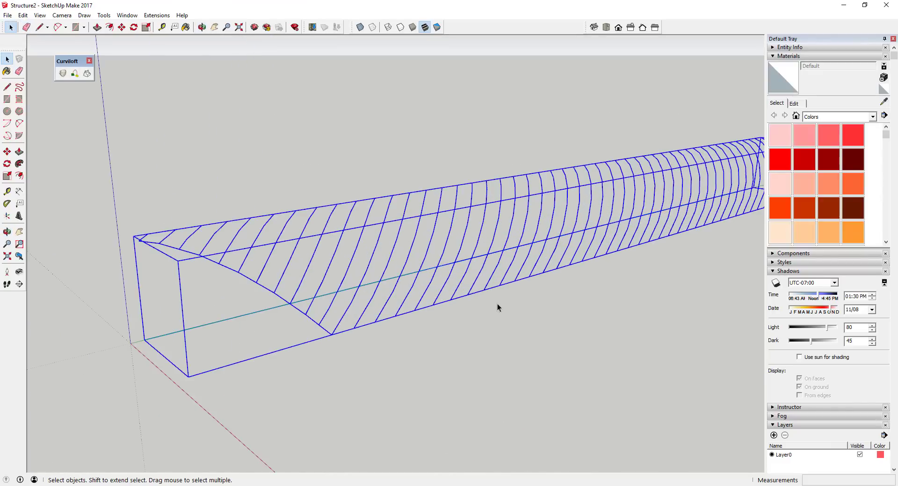
{"action": "scroll", "coordinate": [397, 267], "scroll_direction": "down", "scroll_amount": 3}
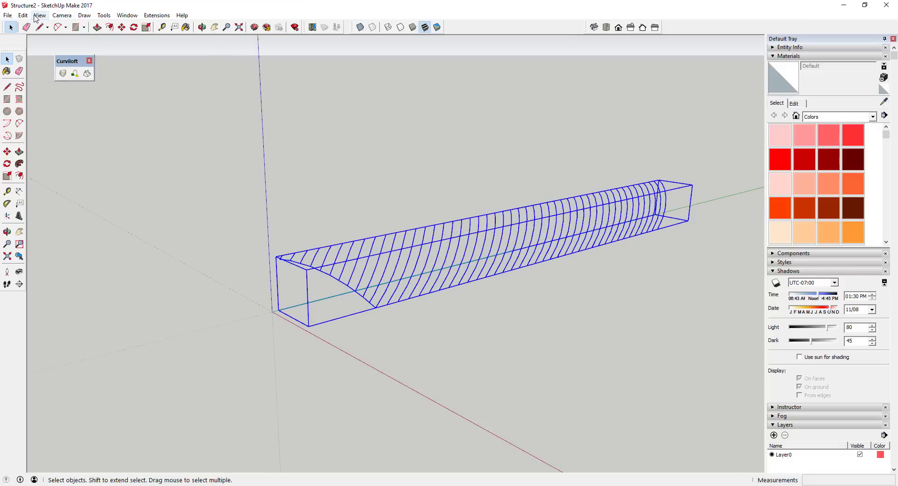
Step: Open the new curve group and convert all its curves to cylinders with Follow me on curves set to Yes and a diameter of 4
{"action": "double_click", "coordinate": [456, 252]}
{"action": "middle_click_drag", "start_coordinate": [455, 253], "coordinate": [529, 242]}
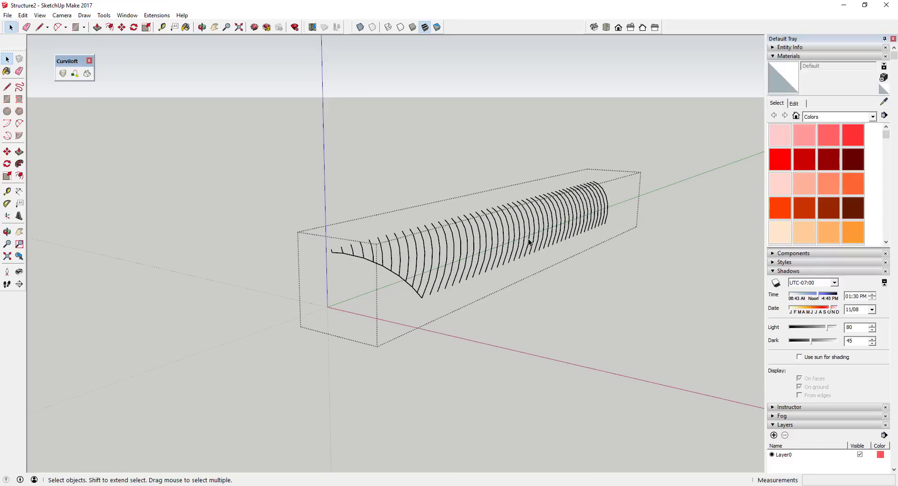
{"action": "triple_click", "coordinate": [514, 254]}
{"action": "left_click", "coordinate": [111, 17]}
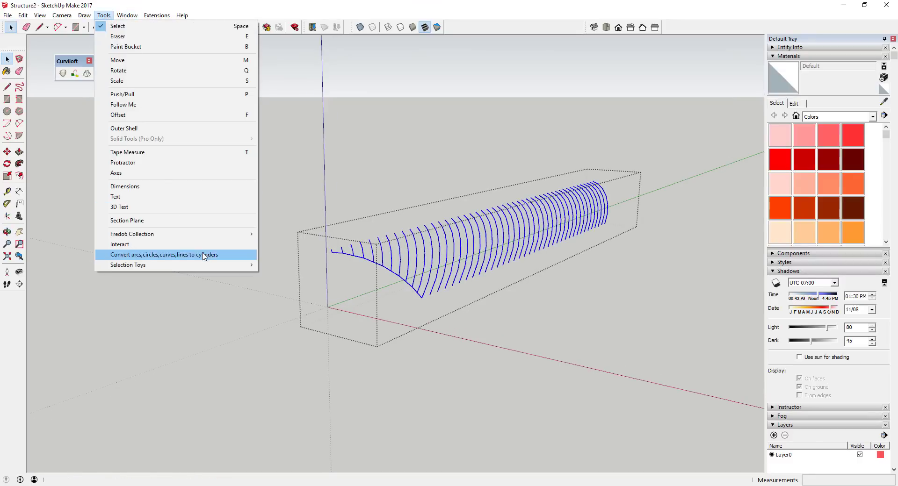
{"action": "left_click", "coordinate": [203, 255]}
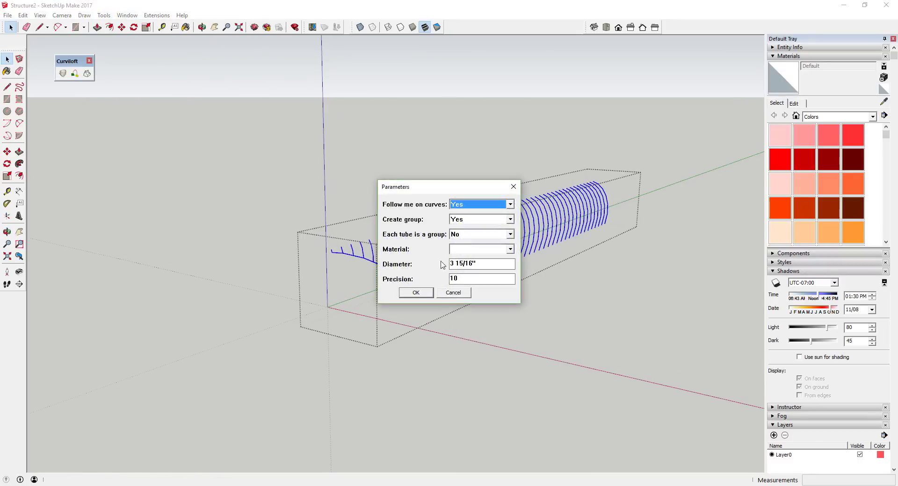
{"action": "left_click", "coordinate": [481, 206]}
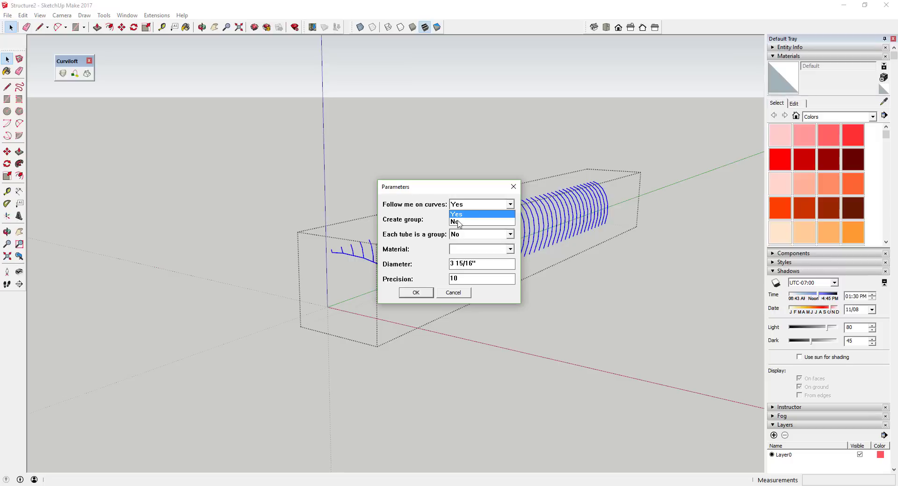
{"action": "left_click", "coordinate": [421, 274]}
{"action": "left_click", "coordinate": [477, 263]}
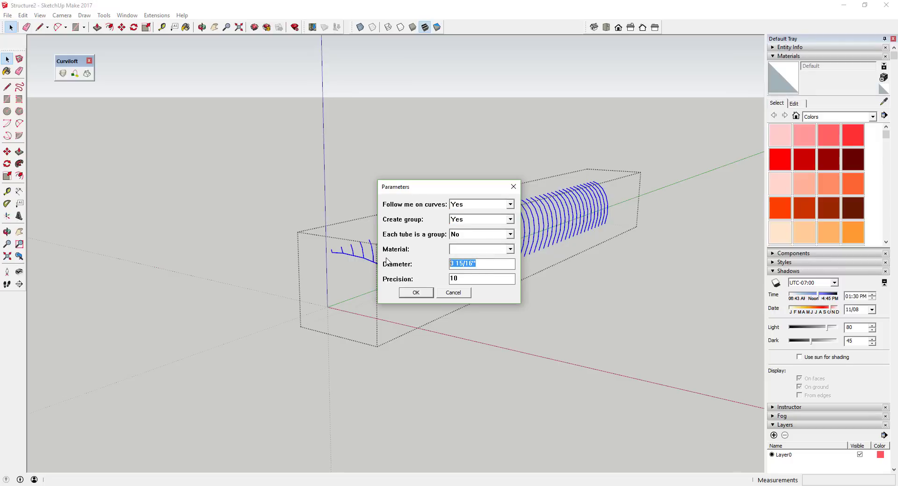
{"action": "type", "text": "4"}
{"action": "left_click", "coordinate": [416, 294]}
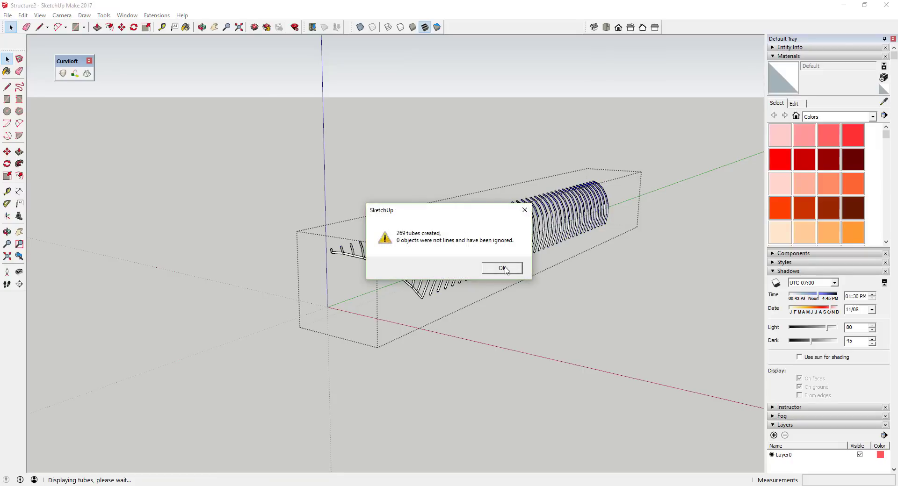
{"action": "left_click", "coordinate": [502, 269]}
Step: Close the tube group and unhide all hidden objects in the model
{"action": "scroll", "coordinate": [411, 266], "scroll_direction": "up", "scroll_amount": 6}
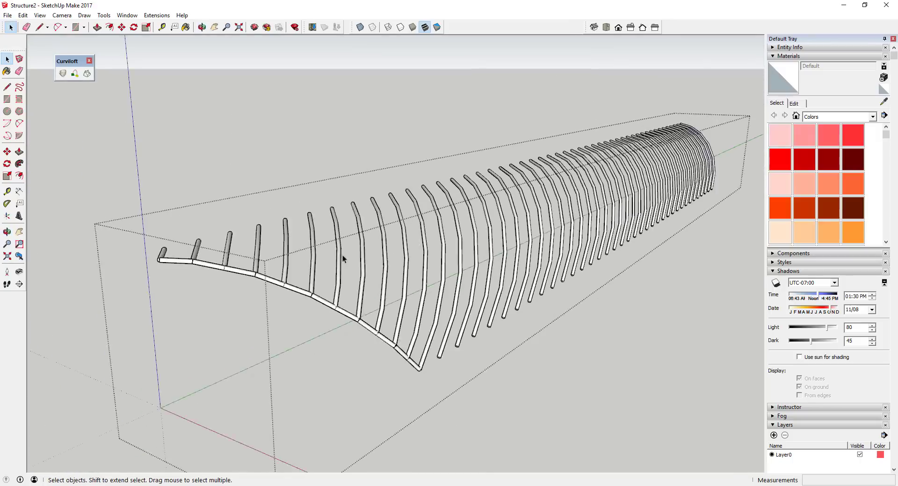
{"action": "scroll", "coordinate": [542, 214], "scroll_direction": "down", "scroll_amount": 3}
{"action": "scroll", "coordinate": [540, 257], "scroll_direction": "down", "scroll_amount": 3}
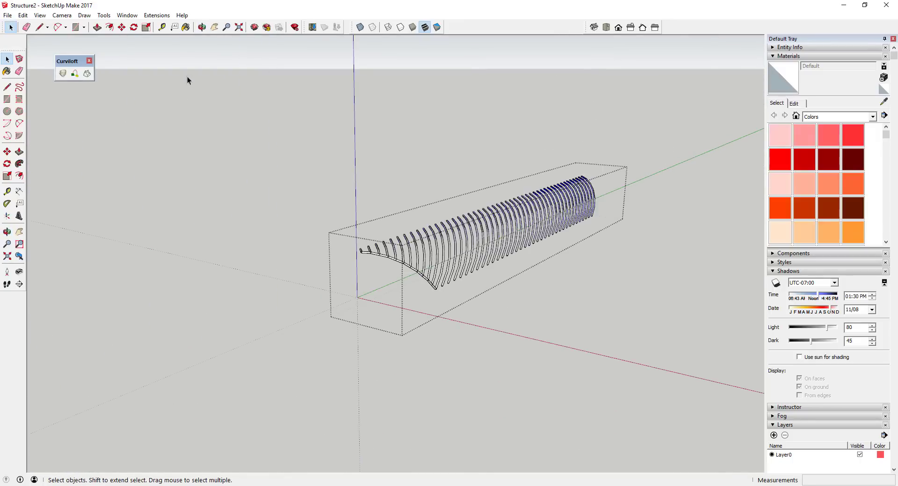
{"action": "left_click", "coordinate": [39, 15]}
{"action": "mouse_move", "coordinate": [23, 15]}
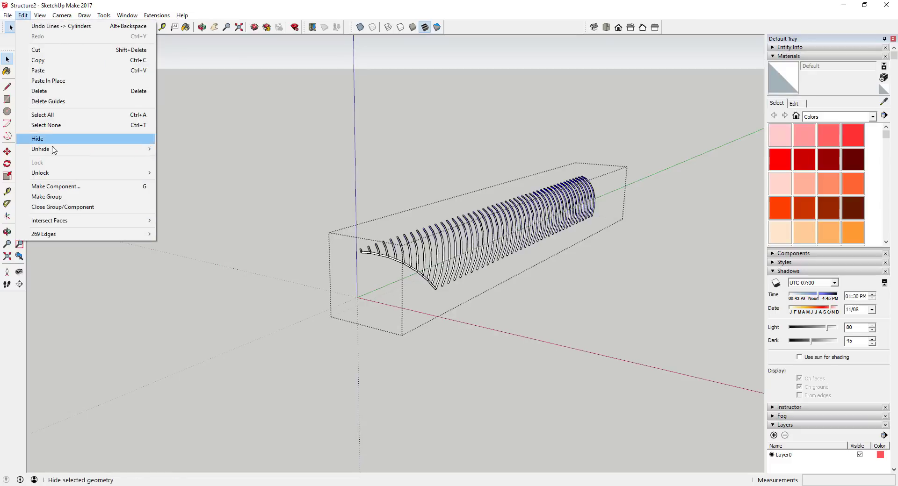
{"action": "mouse_move", "coordinate": [52, 149]}
{"action": "left_click", "coordinate": [194, 170]}
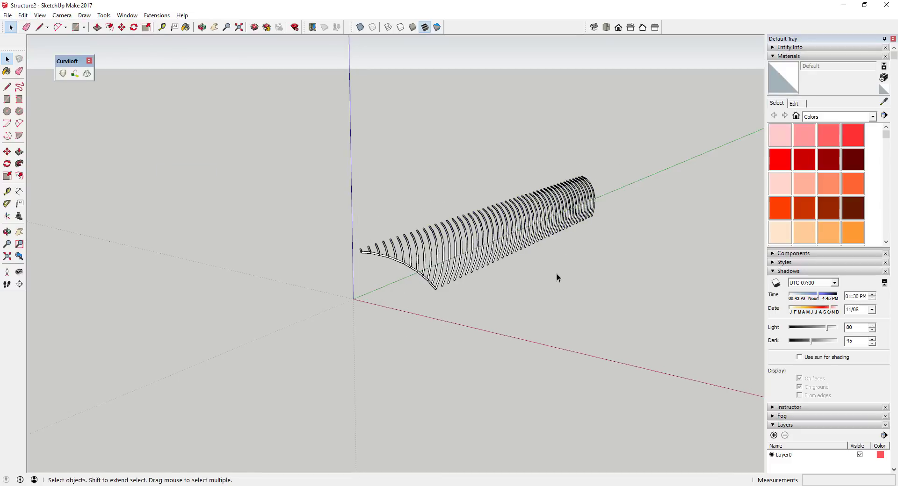
{"action": "left_click", "coordinate": [557, 274]}
{"action": "left_click", "coordinate": [23, 15]}
{"action": "mouse_move", "coordinate": [55, 150]}
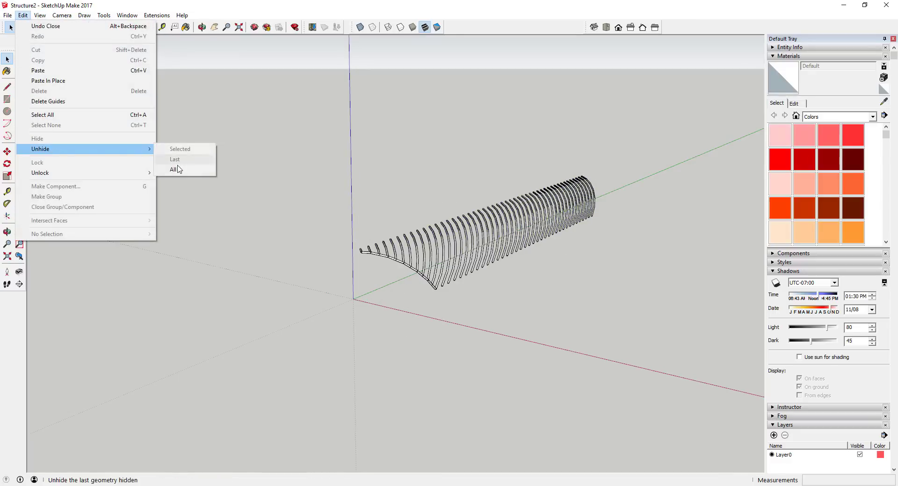
{"action": "left_click", "coordinate": [173, 170]}
{"action": "middle_click_drag", "start_coordinate": [424, 241], "coordinate": [473, 238]}
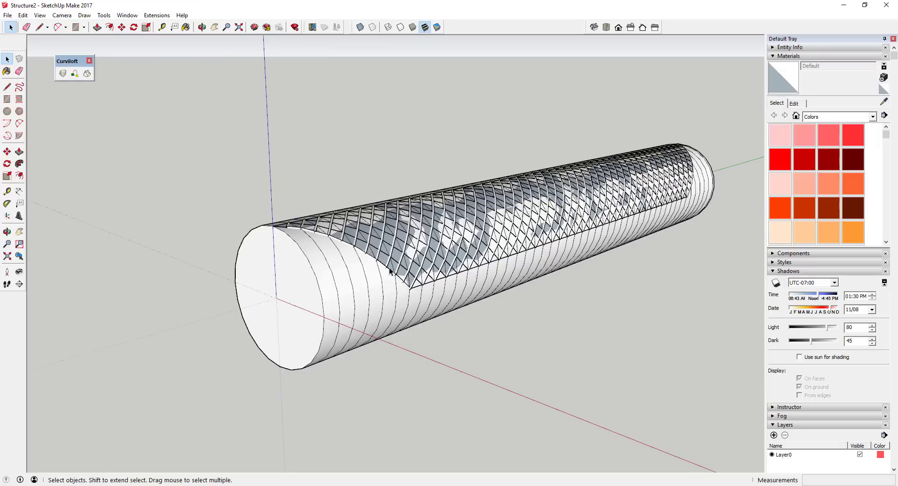
Step: Convert all curves in the remaining diagonal curve group to 4" diameter cylinders with Follow me on curves set to Yes, and close the group
{"action": "scroll", "coordinate": [390, 270], "scroll_direction": "up", "scroll_amount": 2}
{"action": "left_click", "coordinate": [397, 257]}
{"action": "double_click", "coordinate": [398, 259]}
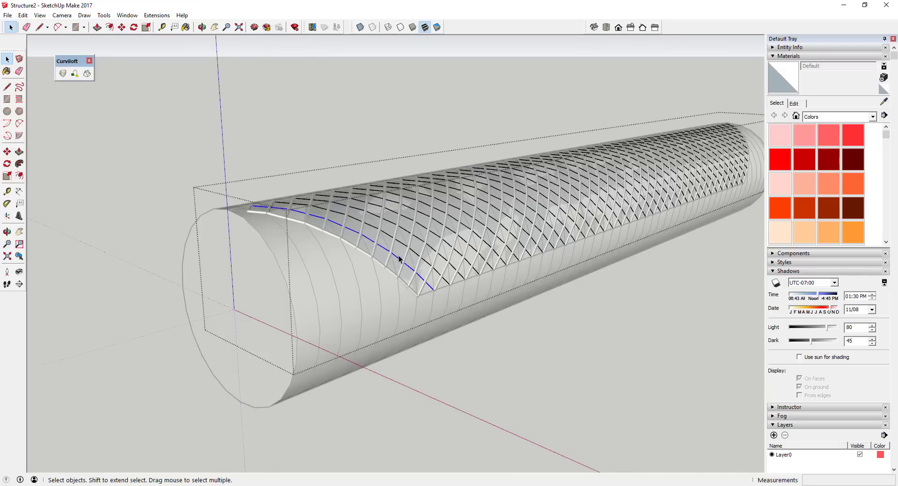
{"action": "left_click", "coordinate": [410, 258]}
{"action": "left_click", "coordinate": [126, 15]}
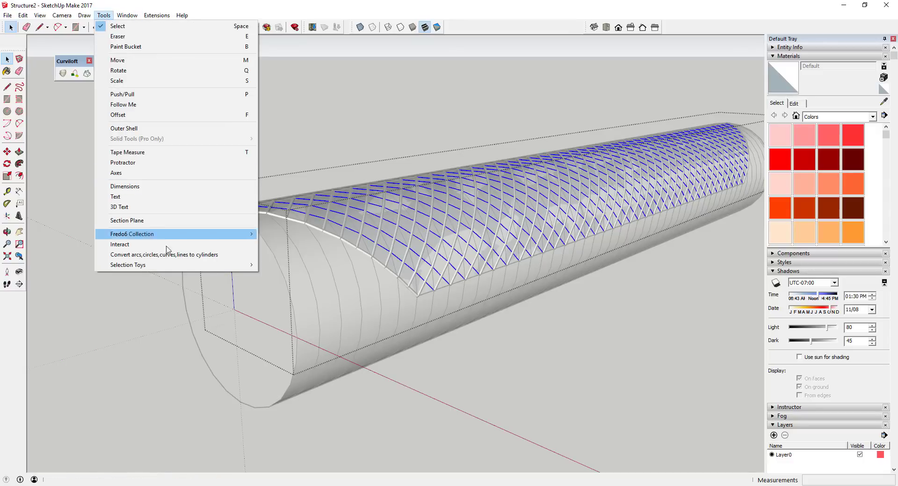
{"action": "left_click", "coordinate": [171, 255]}
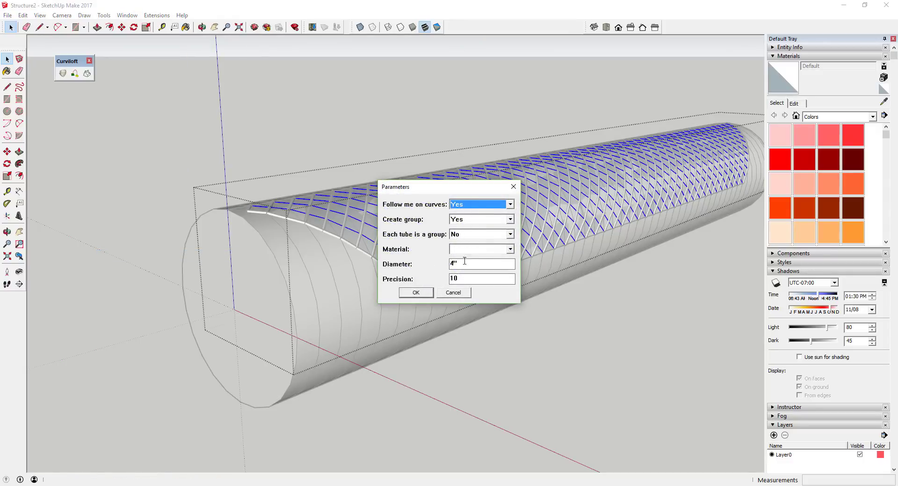
{"action": "left_click", "coordinate": [416, 294]}
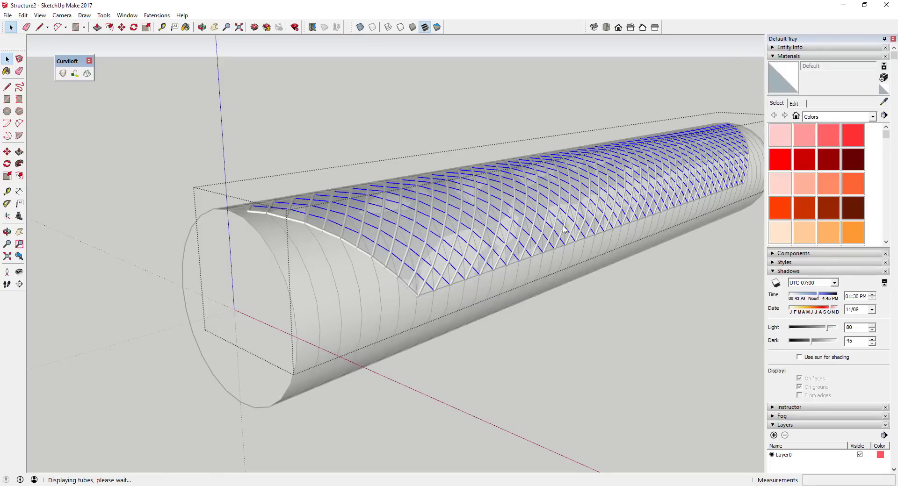
{"action": "left_click", "coordinate": [492, 270]}
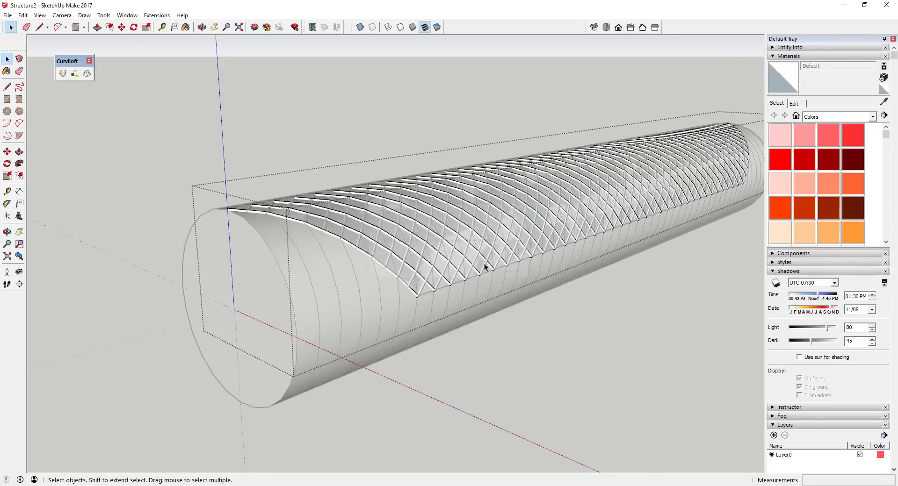
{"action": "scroll", "coordinate": [396, 247], "scroll_direction": "down", "scroll_amount": 2}
{"action": "left_click", "coordinate": [551, 315]}
Step: Remove the full base cylinder group from view, keeping only the tube lattice and its trimmed surface
{"action": "middle_click_drag", "start_coordinate": [551, 315], "coordinate": [453, 265]}
{"action": "scroll", "coordinate": [344, 253], "scroll_direction": "up", "scroll_amount": 6}
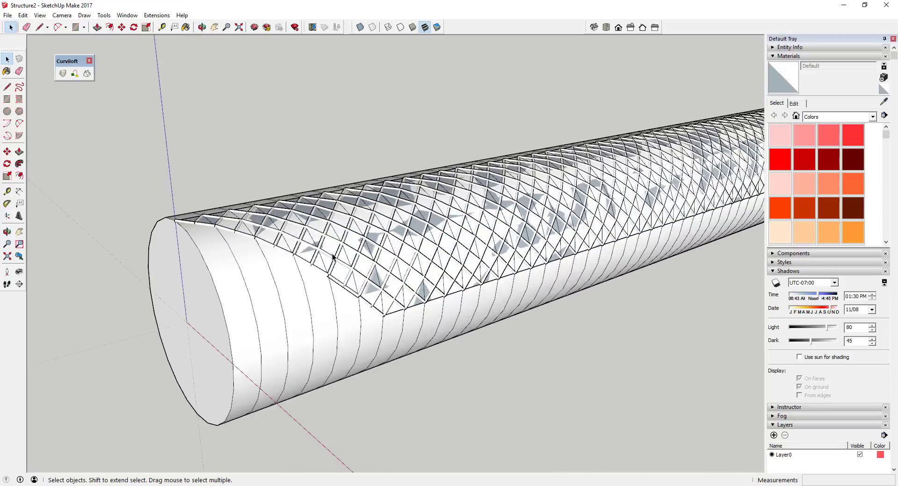
{"action": "right_click", "coordinate": [241, 114]}
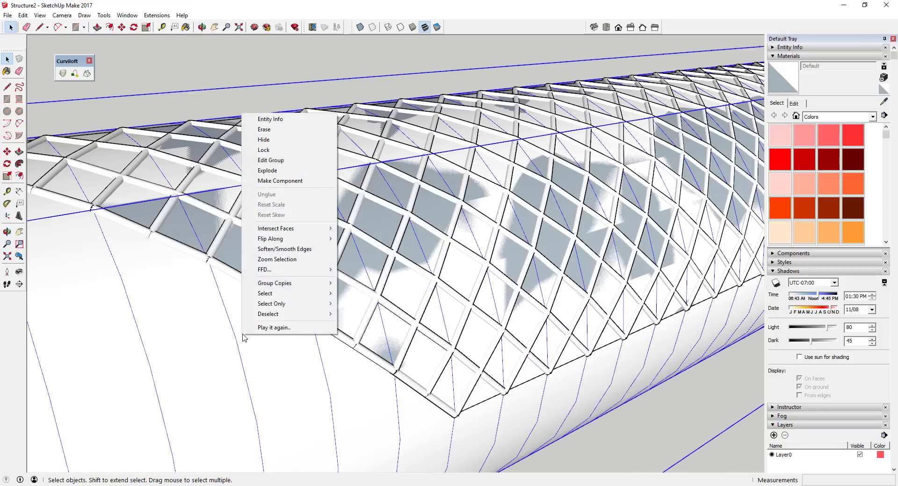
{"action": "left_click", "coordinate": [262, 158]}
{"action": "scroll", "coordinate": [327, 263], "scroll_direction": "down", "scroll_amount": 3}
{"action": "scroll", "coordinate": [326, 264], "scroll_direction": "down", "scroll_amount": 3}
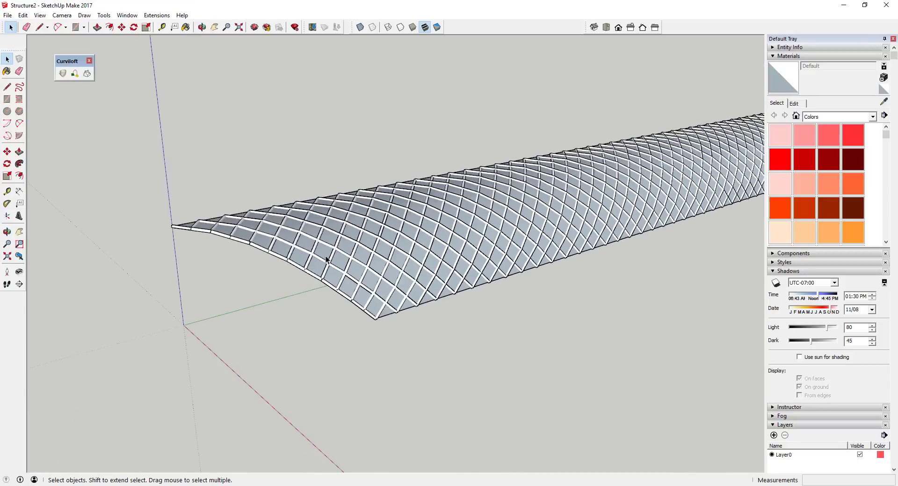
Step: Select the whole half lattice, make it a component named Structure Half, and save the model
{"action": "middle_click_drag", "start_coordinate": [327, 257], "coordinate": [464, 192]}
{"action": "scroll", "coordinate": [696, 164], "scroll_direction": "up", "scroll_amount": 5}
{"action": "scroll", "coordinate": [706, 162], "scroll_direction": "down", "scroll_amount": 6}
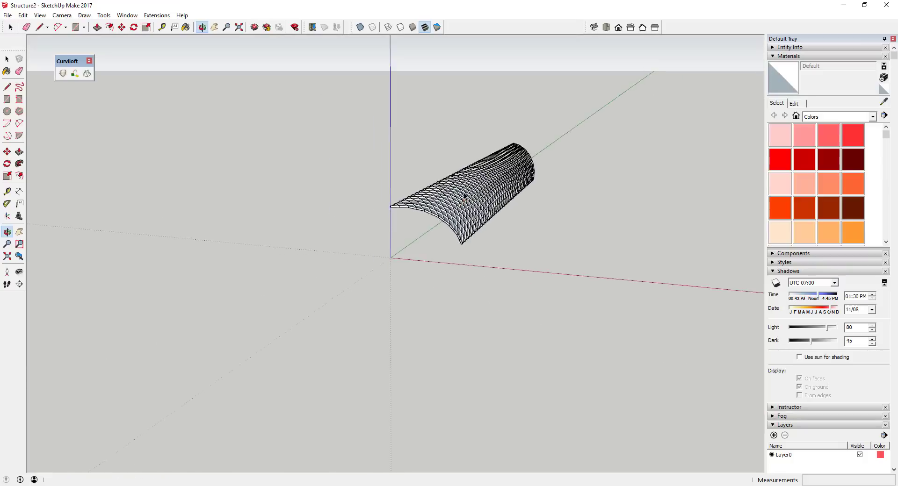
{"action": "scroll", "coordinate": [347, 256], "scroll_direction": "up", "scroll_amount": 4}
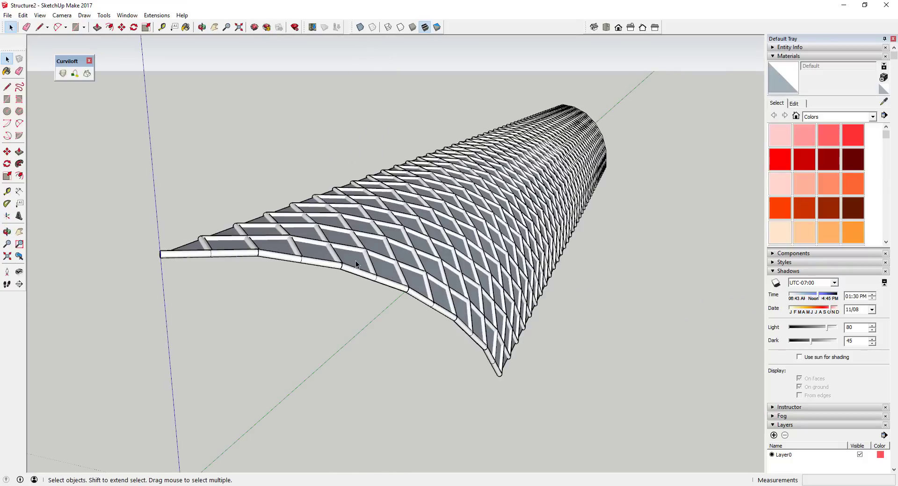
{"action": "middle_click_drag", "start_coordinate": [356, 260], "coordinate": [473, 262]}
{"action": "scroll", "coordinate": [474, 262], "scroll_direction": "down", "scroll_amount": 3}
{"action": "scroll", "coordinate": [386, 192], "scroll_direction": "down", "scroll_amount": 4}
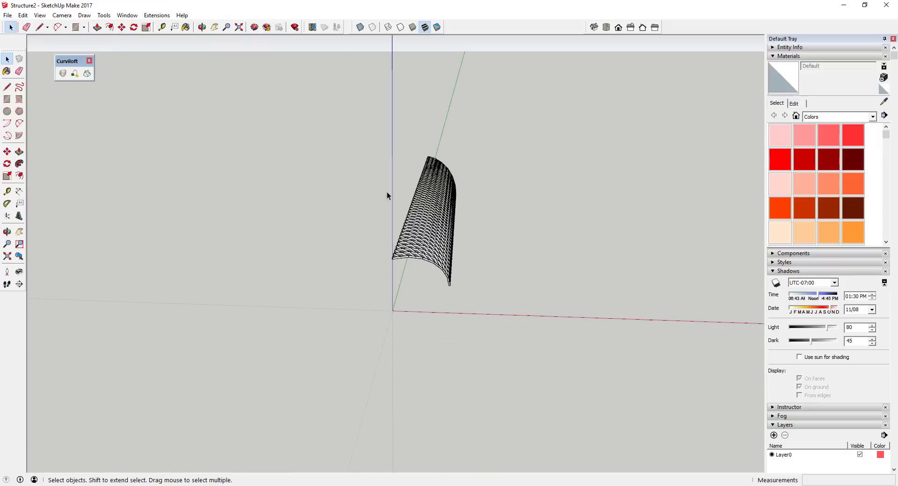
{"action": "left_click_drag", "start_coordinate": [398, 206], "coordinate": [532, 324]}
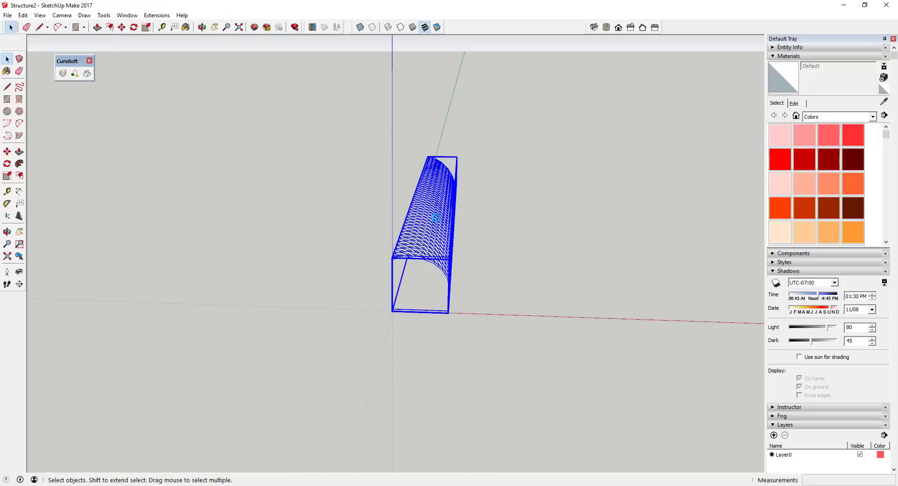
{"action": "right_click", "coordinate": [436, 218]}
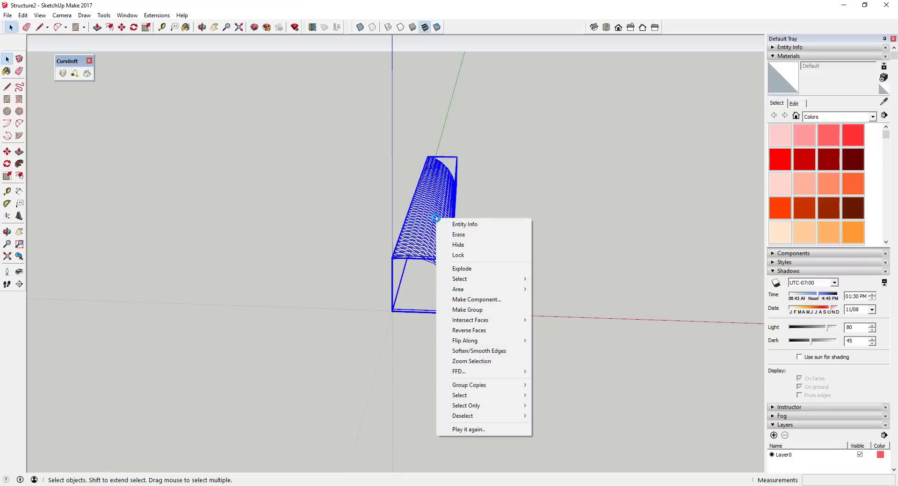
{"action": "left_click", "coordinate": [475, 299]}
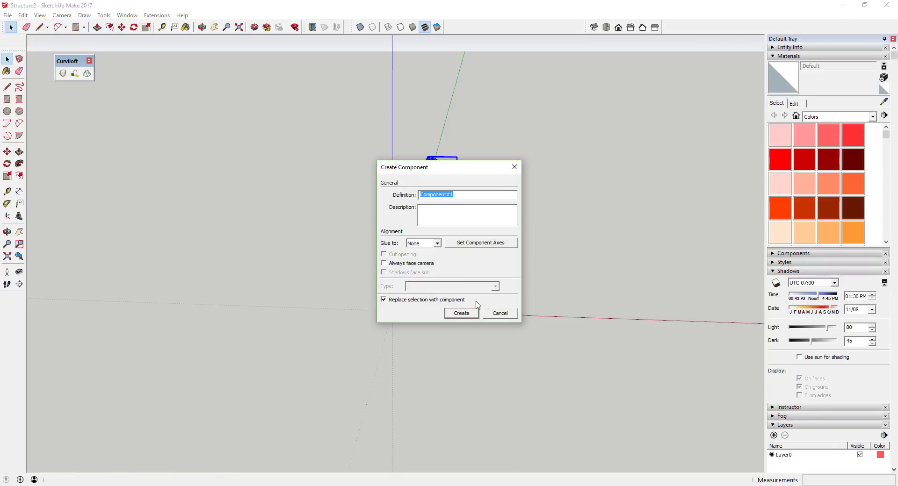
{"action": "type", "text": "Structure Half"}
{"action": "key", "text": "Return"}
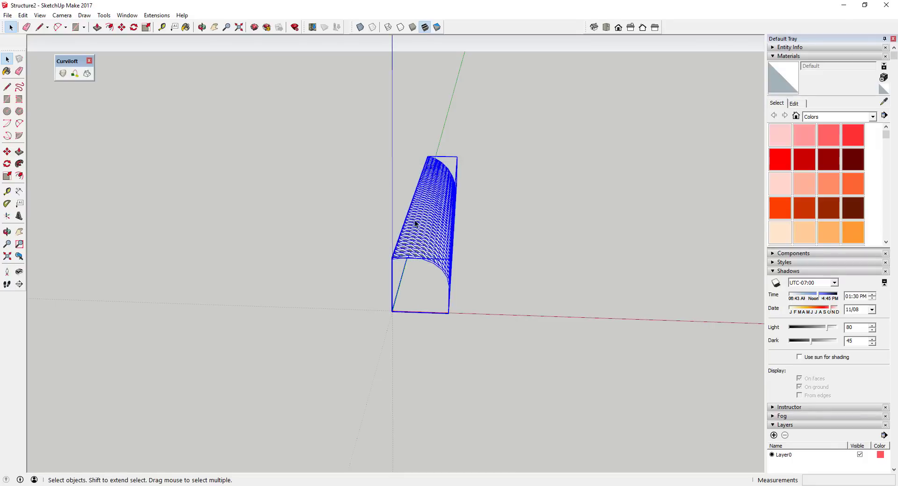
{"action": "left_click", "coordinate": [7, 15]}
{"action": "left_click", "coordinate": [19, 51]}
Step: Copy the Structure Half component along the red axis to the other side of the blue axis
{"action": "key", "text": "m"}
{"action": "key", "text": "ctrl"}
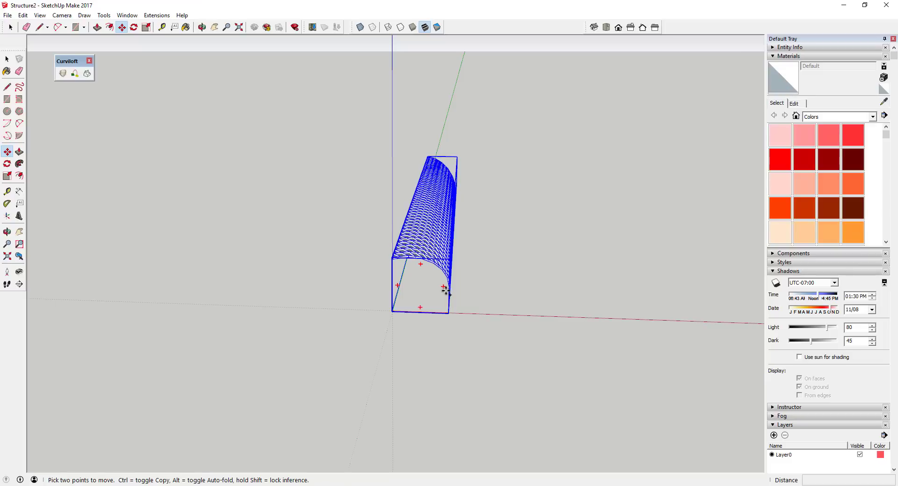
{"action": "left_click", "coordinate": [448, 293]}
{"action": "left_click", "coordinate": [315, 297]}
{"action": "key", "text": "space"}
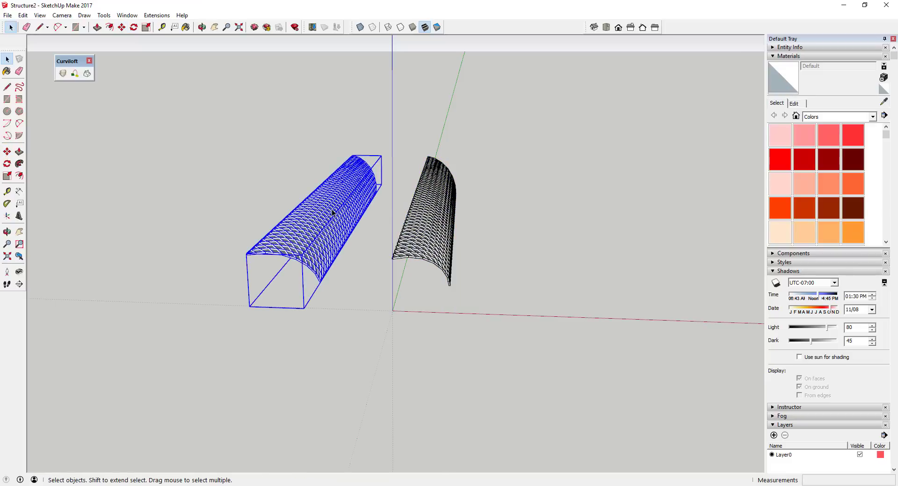
Step: Mirror the copied half along the red axis by scaling it through its opposite side
{"action": "key", "text": "s"}
{"action": "left_click_drag", "start_coordinate": [355, 215], "coordinate": [279, 206]}
{"action": "key", "text": "space"}
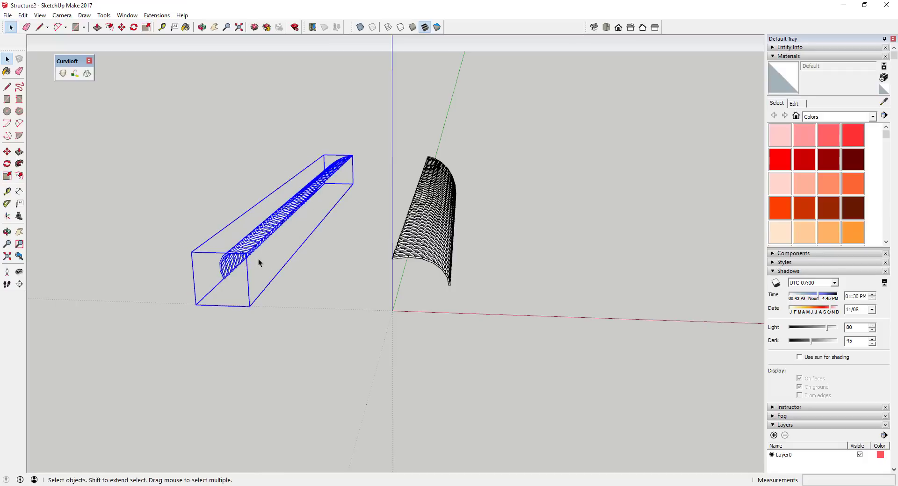
Step: Move the mirrored half so its near ridge tube end meets the matching tube end of the original half
{"action": "key", "text": "m"}
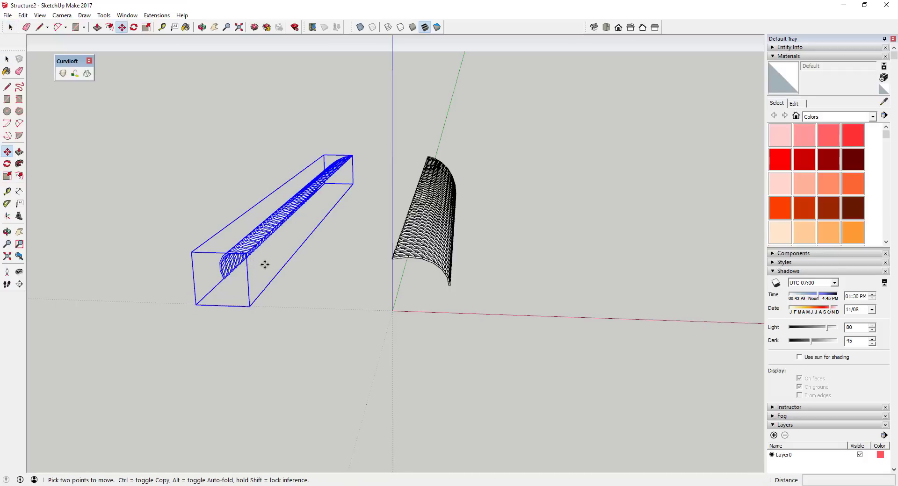
{"action": "scroll", "coordinate": [255, 260], "scroll_direction": "up", "scroll_amount": 3}
{"action": "left_click", "coordinate": [242, 252]}
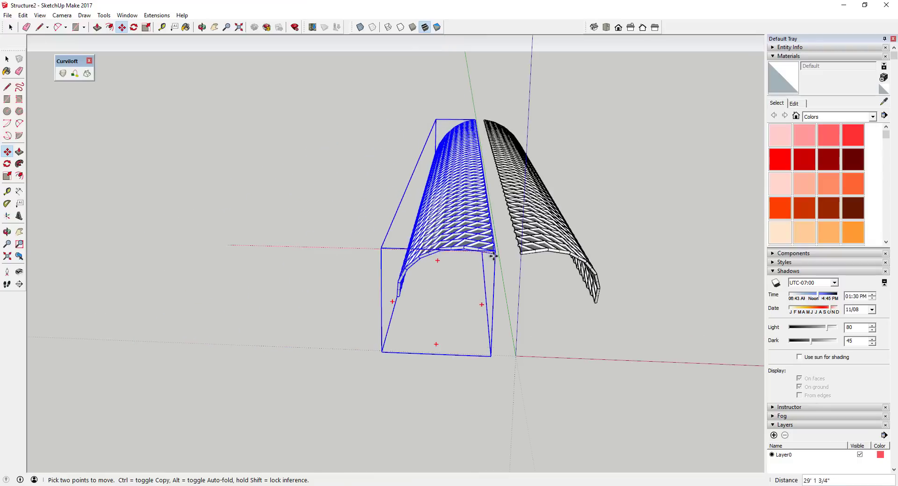
{"action": "left_click", "coordinate": [497, 252]}
{"action": "scroll", "coordinate": [432, 259], "scroll_direction": "up", "scroll_amount": 5}
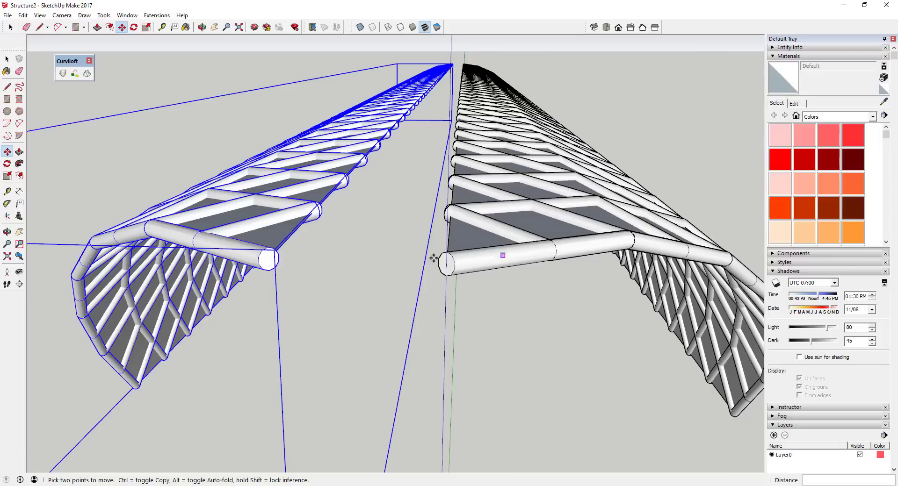
{"action": "left_click", "coordinate": [266, 259]}
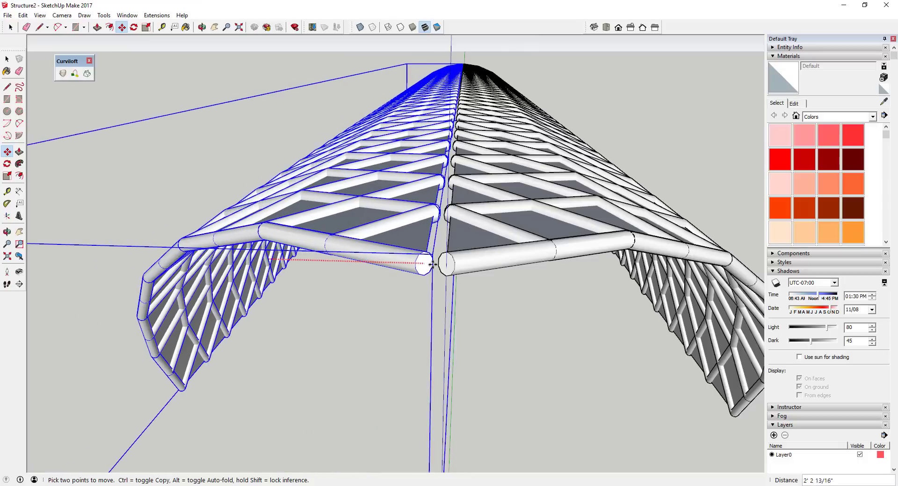
{"action": "left_click", "coordinate": [444, 265]}
{"action": "key", "text": "space"}
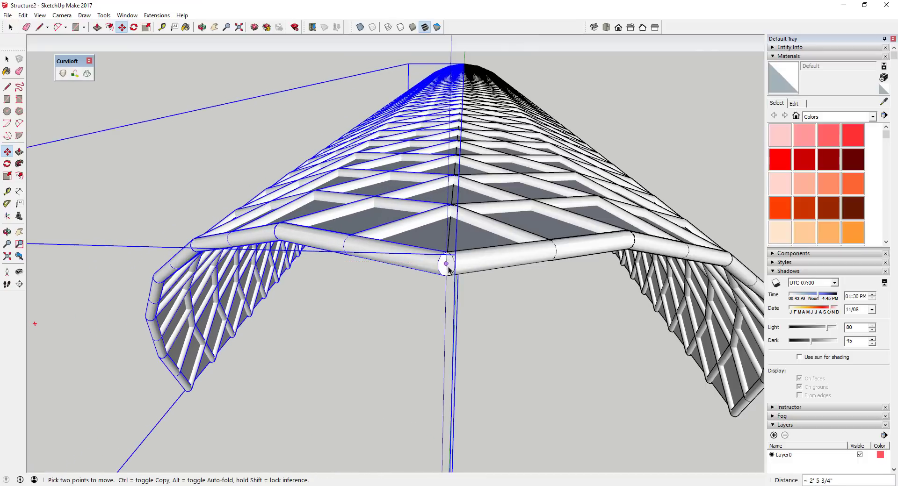
Step: Examine the joined lattice from inside the vault, looking along its length toward the far opening
{"action": "scroll", "coordinate": [478, 270], "scroll_direction": "down", "scroll_amount": 1}
{"action": "scroll", "coordinate": [533, 282], "scroll_direction": "down", "scroll_amount": 3}
{"action": "middle_click_drag", "start_coordinate": [533, 282], "coordinate": [606, 383]}
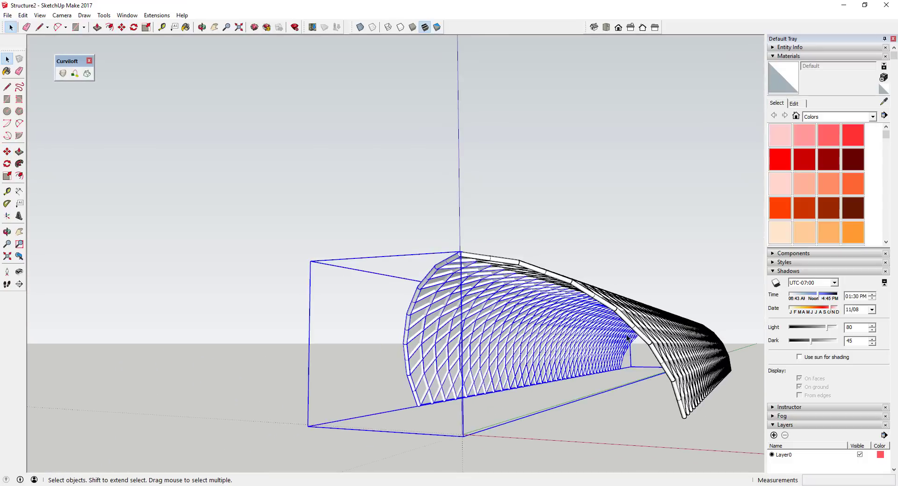
{"action": "scroll", "coordinate": [605, 382], "scroll_direction": "up", "scroll_amount": 1}
{"action": "scroll", "coordinate": [606, 382], "scroll_direction": "up", "scroll_amount": 3}
{"action": "scroll", "coordinate": [567, 378], "scroll_direction": "down", "scroll_amount": 1}
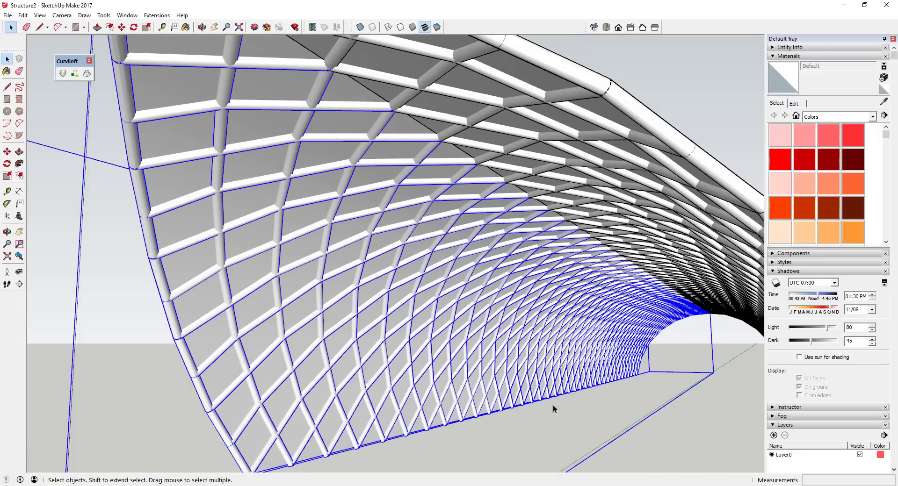
{"action": "left_click", "coordinate": [623, 416]}
{"action": "left_click", "coordinate": [19, 272]}
{"action": "left_click_drag", "start_coordinate": [116, 308], "coordinate": [209, 320]}
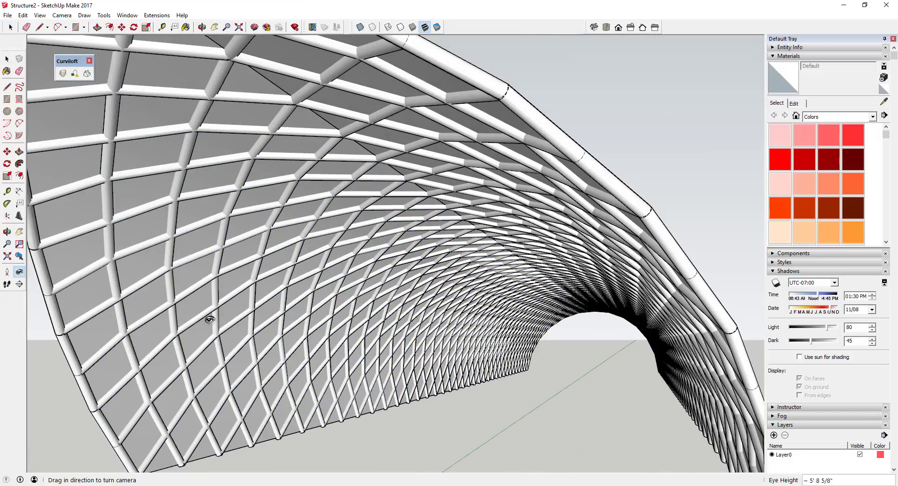
{"action": "key", "text": "space"}
Step: Open the half-structure component, paint its curved surface with Translucent Glass Blue from Glass and Mirrors, and close the component
{"action": "scroll", "coordinate": [421, 346], "scroll_direction": "down", "scroll_amount": 10}
{"action": "middle_click_drag", "start_coordinate": [421, 346], "coordinate": [557, 244]}
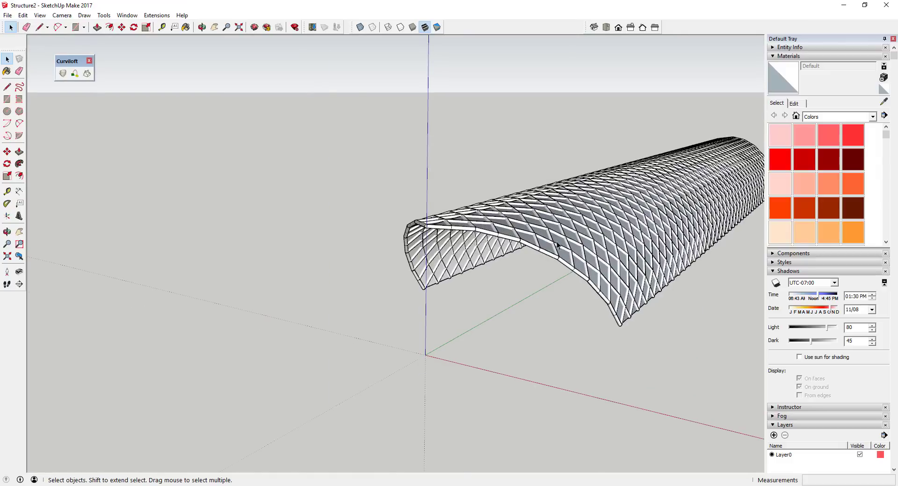
{"action": "scroll", "coordinate": [524, 257], "scroll_direction": "up", "scroll_amount": 3}
{"action": "double_click", "coordinate": [525, 255]}
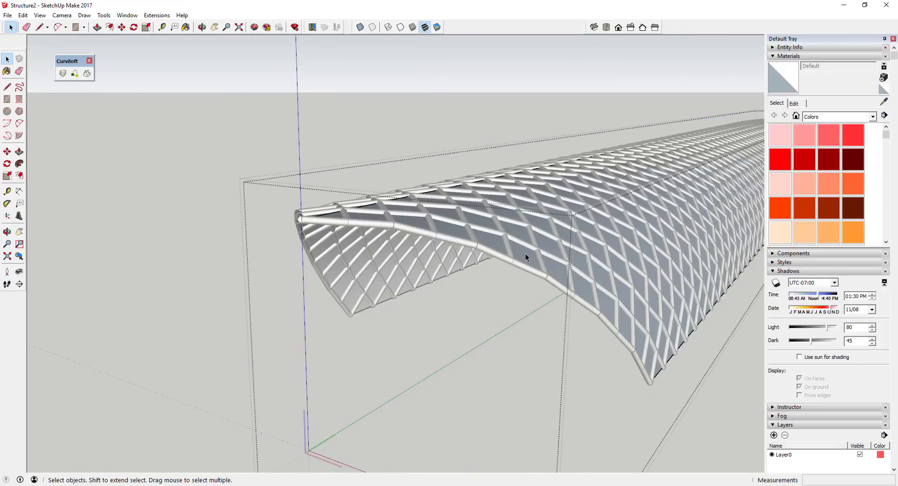
{"action": "left_click", "coordinate": [526, 256]}
{"action": "left_click", "coordinate": [833, 117]}
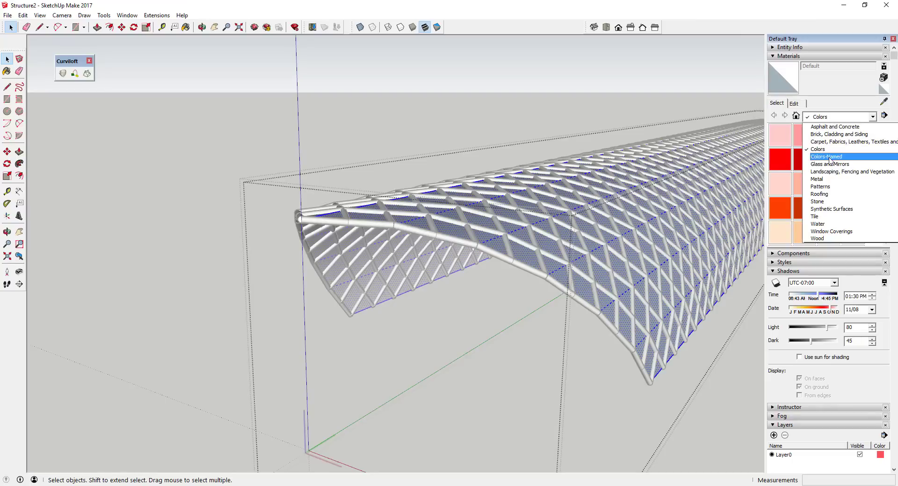
{"action": "left_click", "coordinate": [830, 164]}
{"action": "left_click", "coordinate": [852, 135]}
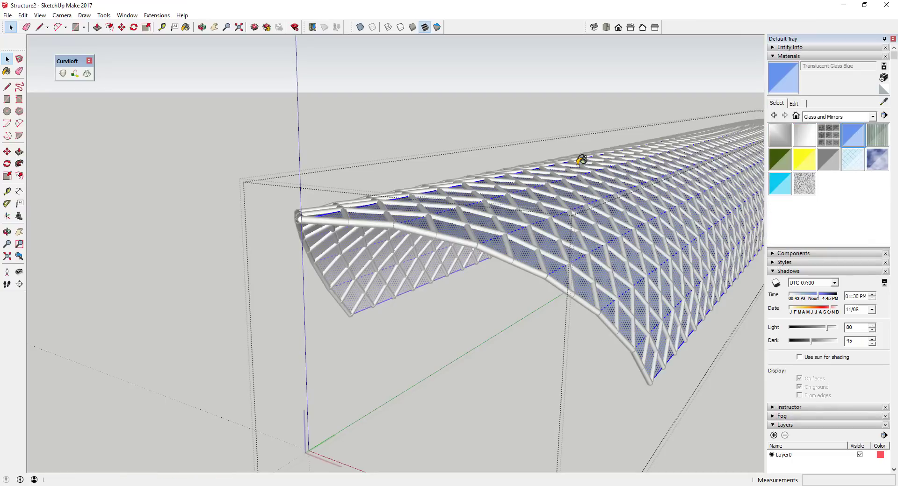
{"action": "left_click", "coordinate": [526, 240]}
{"action": "key", "text": "space"}
{"action": "left_click", "coordinate": [526, 296]}
Step: Hide the glass surface's edge line running along the ridge inside the vault
{"action": "mouse_move", "coordinate": [526, 296]}
{"action": "middle_mouse_down"}
{"action": "mouse_move", "coordinate": [489, 320]}
{"action": "mouse_move", "coordinate": [541, 275]}
{"action": "middle_mouse_up"}
{"action": "scroll", "coordinate": [513, 346], "scroll_direction": "up", "scroll_amount": 10}
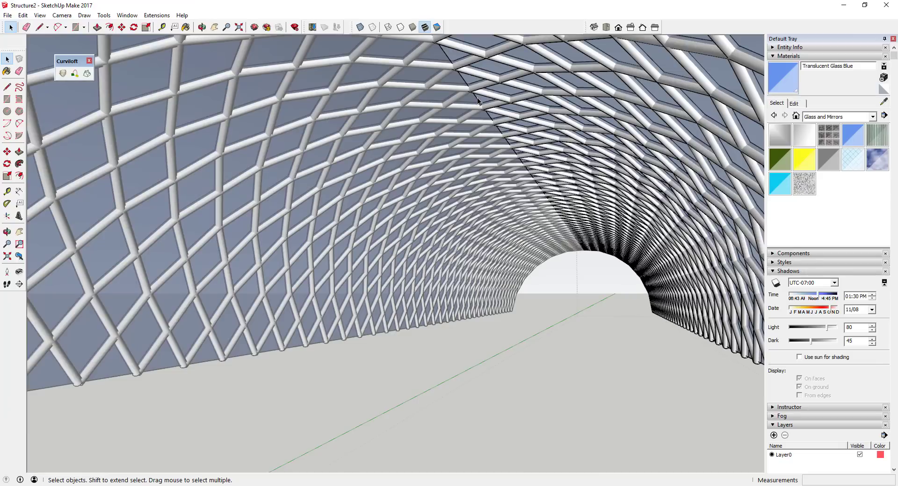
{"action": "key", "text": "e"}
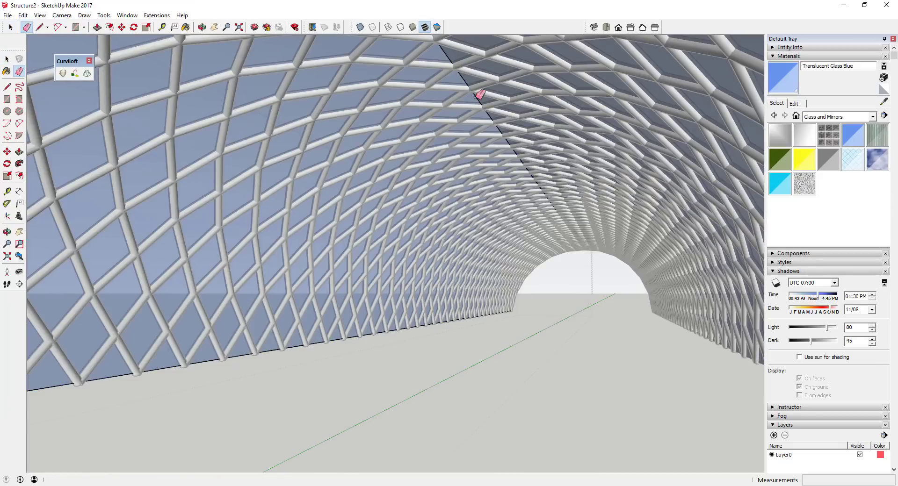
{"action": "left_click", "coordinate": [477, 97]}
{"action": "key", "text": "space"}
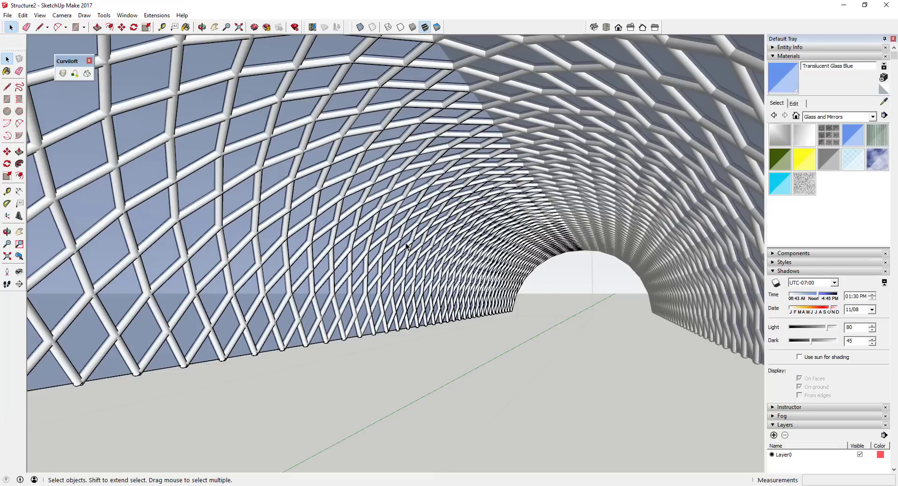
Step: View the glazed lattice vault from its near opening and widen the camera's field of view to about 46 degrees
{"action": "left_click", "coordinate": [7, 271]}
{"action": "left_click", "coordinate": [457, 392]}
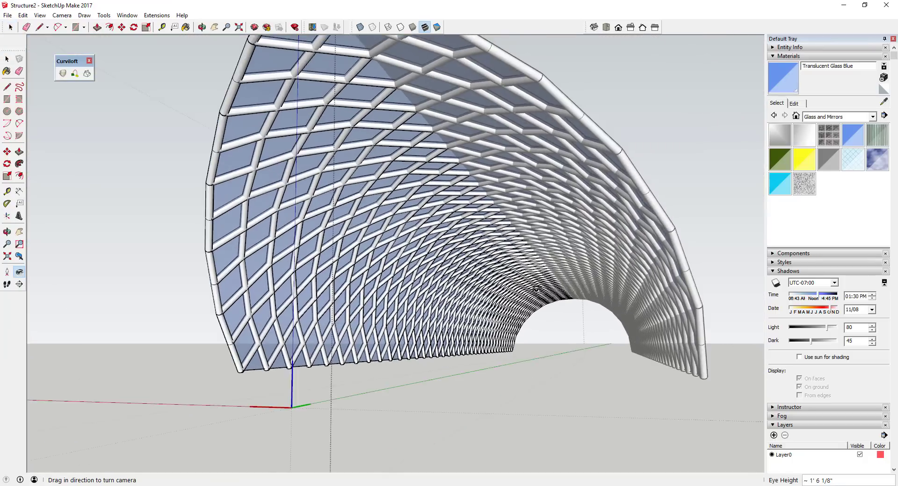
{"action": "left_click_drag", "start_coordinate": [536, 290], "coordinate": [495, 255]}
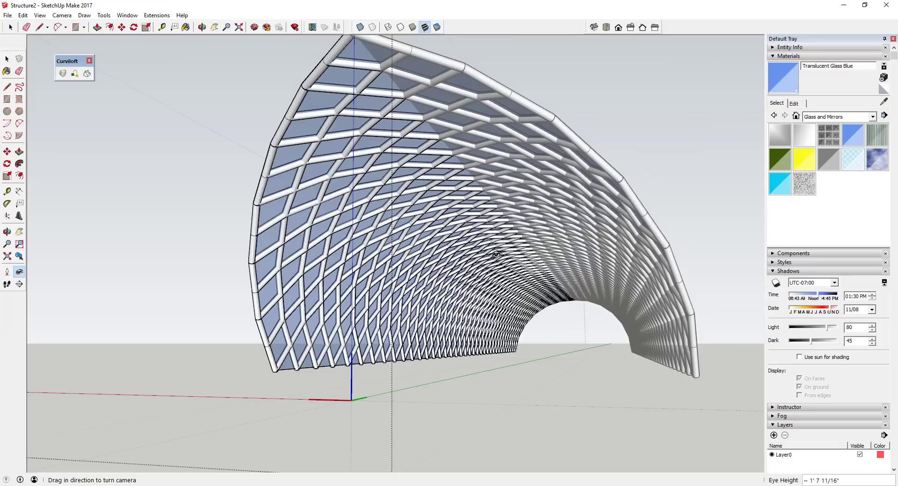
{"action": "middle_click_drag", "start_coordinate": [496, 255], "coordinate": [605, 150]}
{"action": "key", "text": "space"}
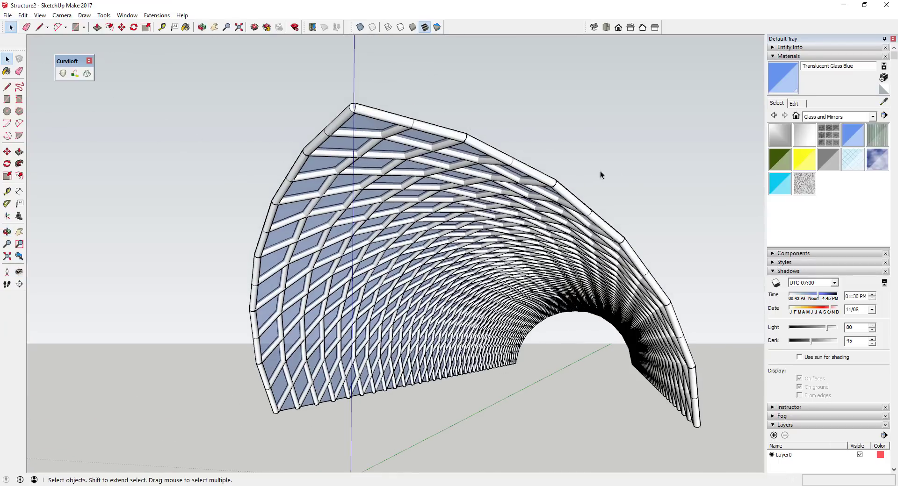
{"action": "scroll", "coordinate": [573, 360], "scroll_direction": "up", "scroll_amount": 3}
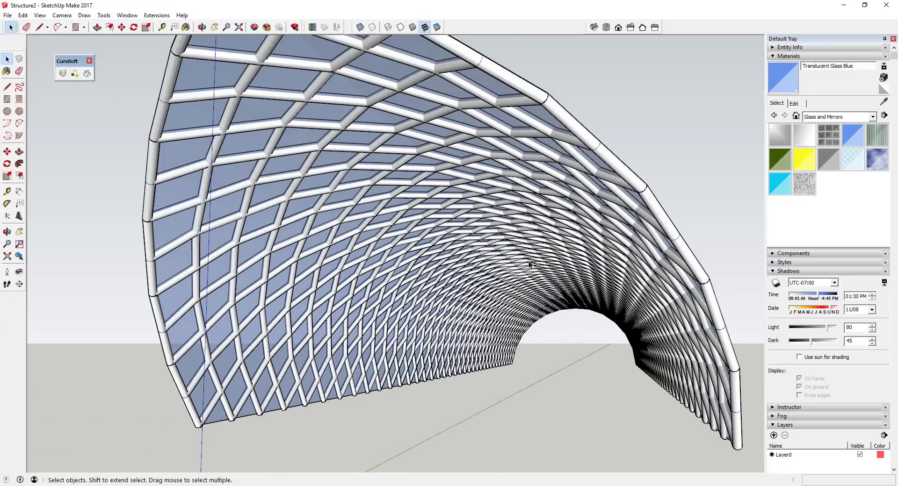
{"action": "mouse_move", "coordinate": [530, 265]}
{"action": "middle_mouse_down"}
{"action": "mouse_move", "coordinate": [528, 258]}
{"action": "mouse_move", "coordinate": [527, 267]}
{"action": "middle_mouse_up"}
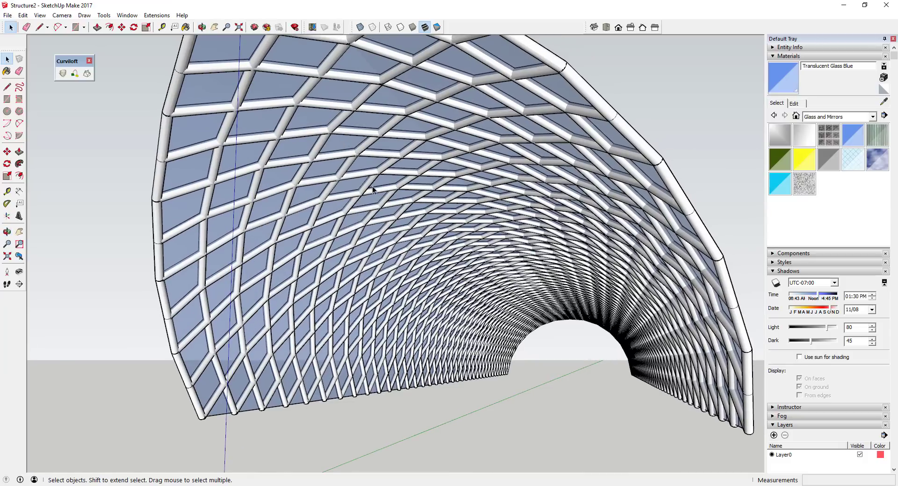
{"action": "left_click", "coordinate": [7, 243]}
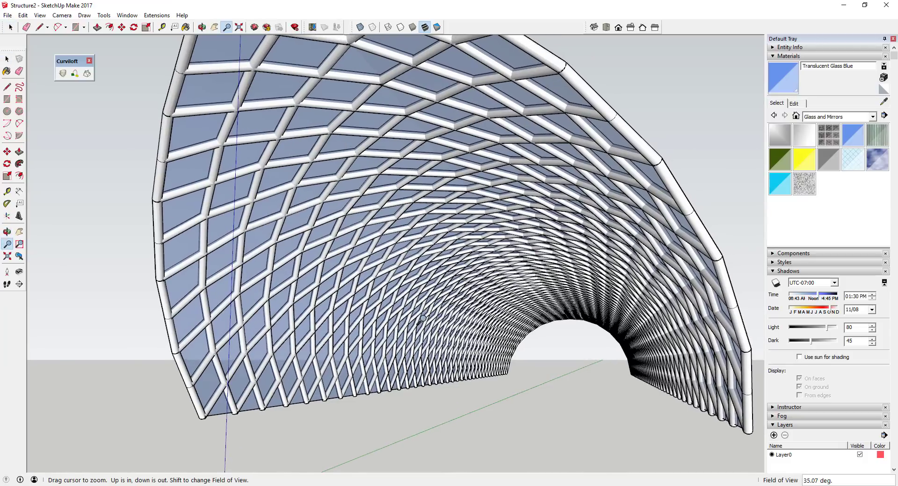
{"action": "scroll", "coordinate": [514, 303], "scroll_direction": "down", "scroll_amount": 5}
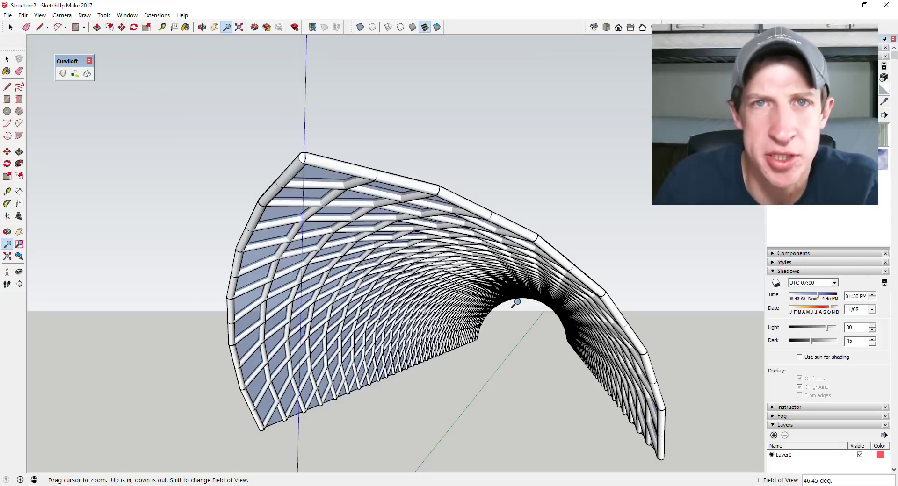